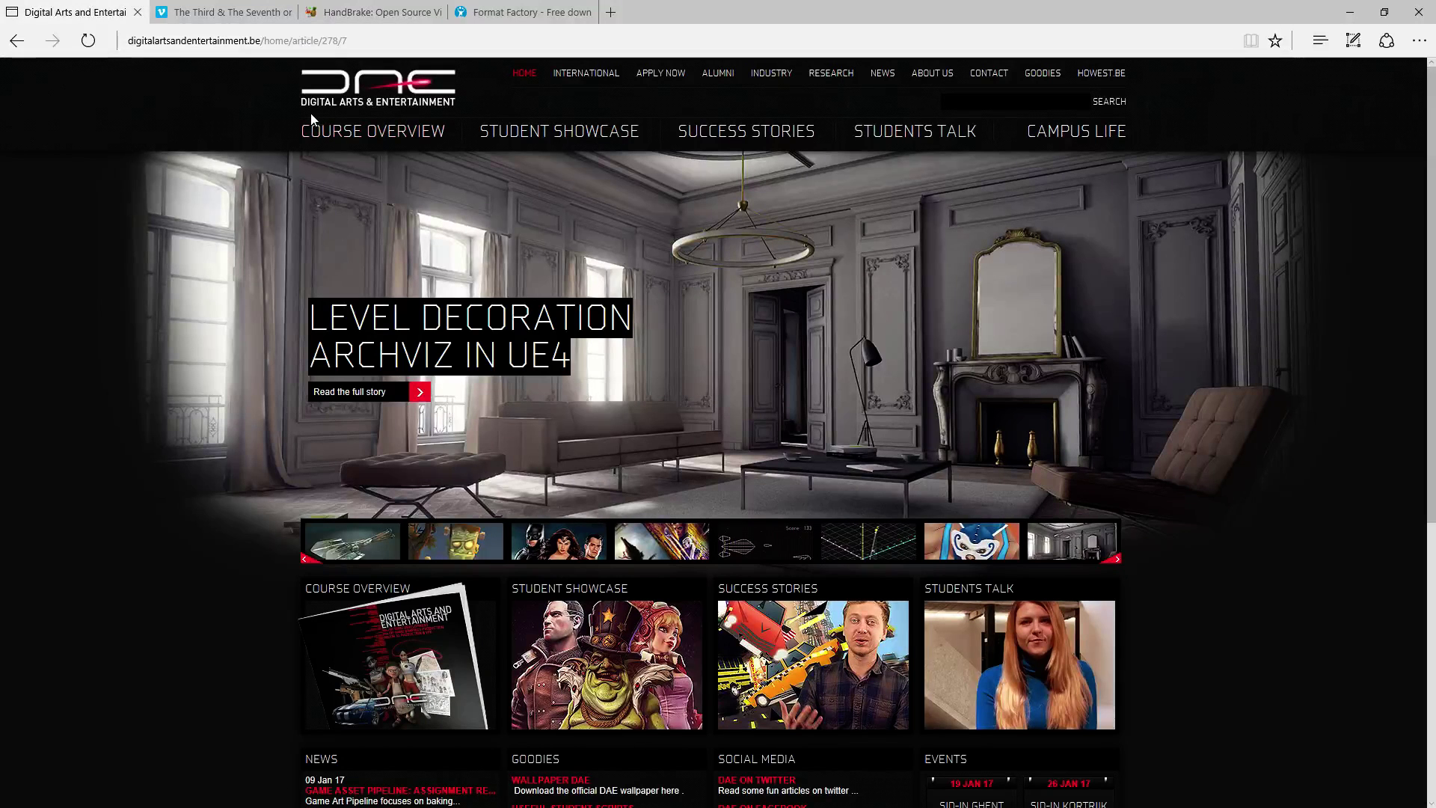
# - Bring up the second Edge tab, the Vimeo video 'The Third & The Seventh'
pyautogui.click(261, 14)
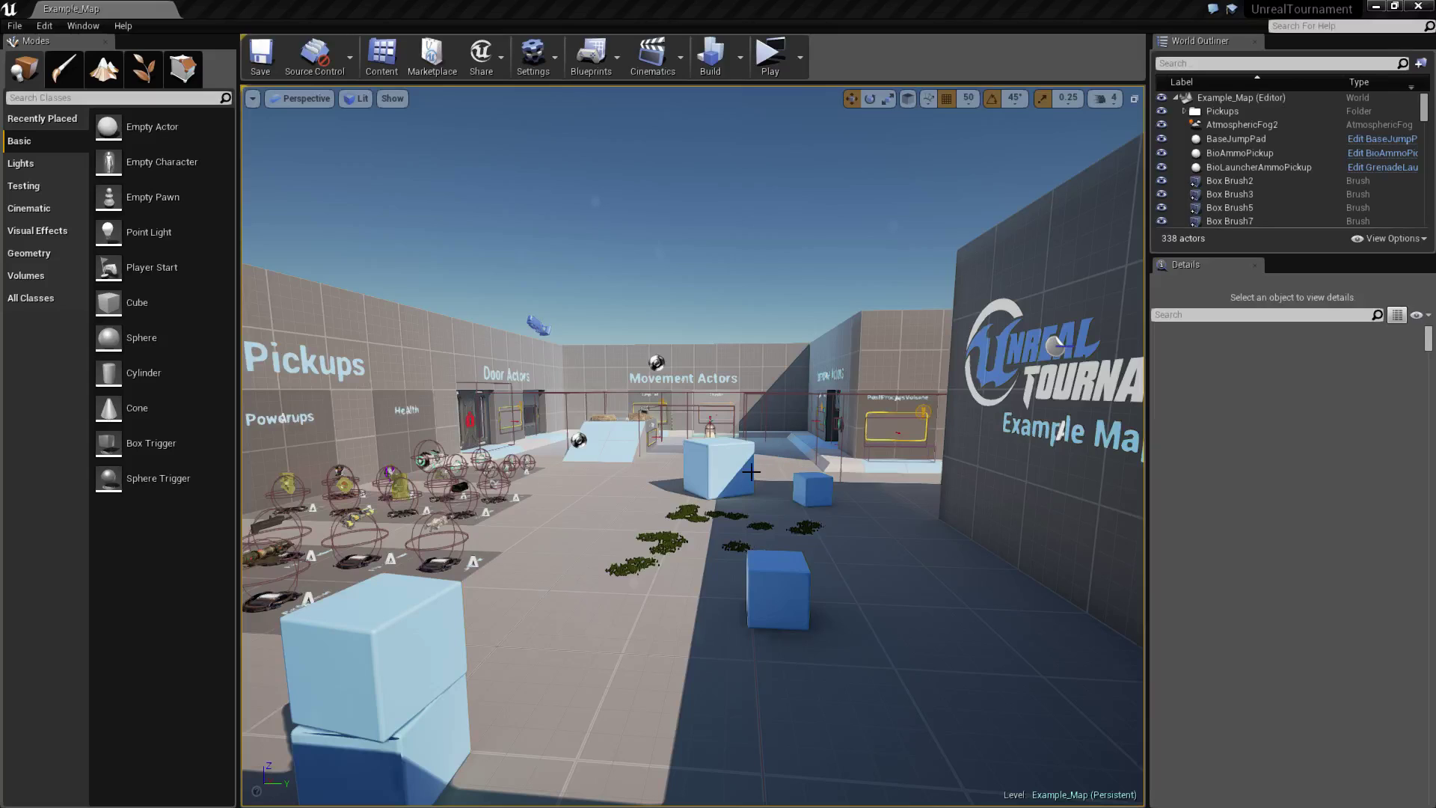
# - Turn the viewport toward the Weapons And Pickups wall and open the Content Browser
pyautogui.moveTo(624, 516); pyautogui.dragTo(612, 515, button='right')
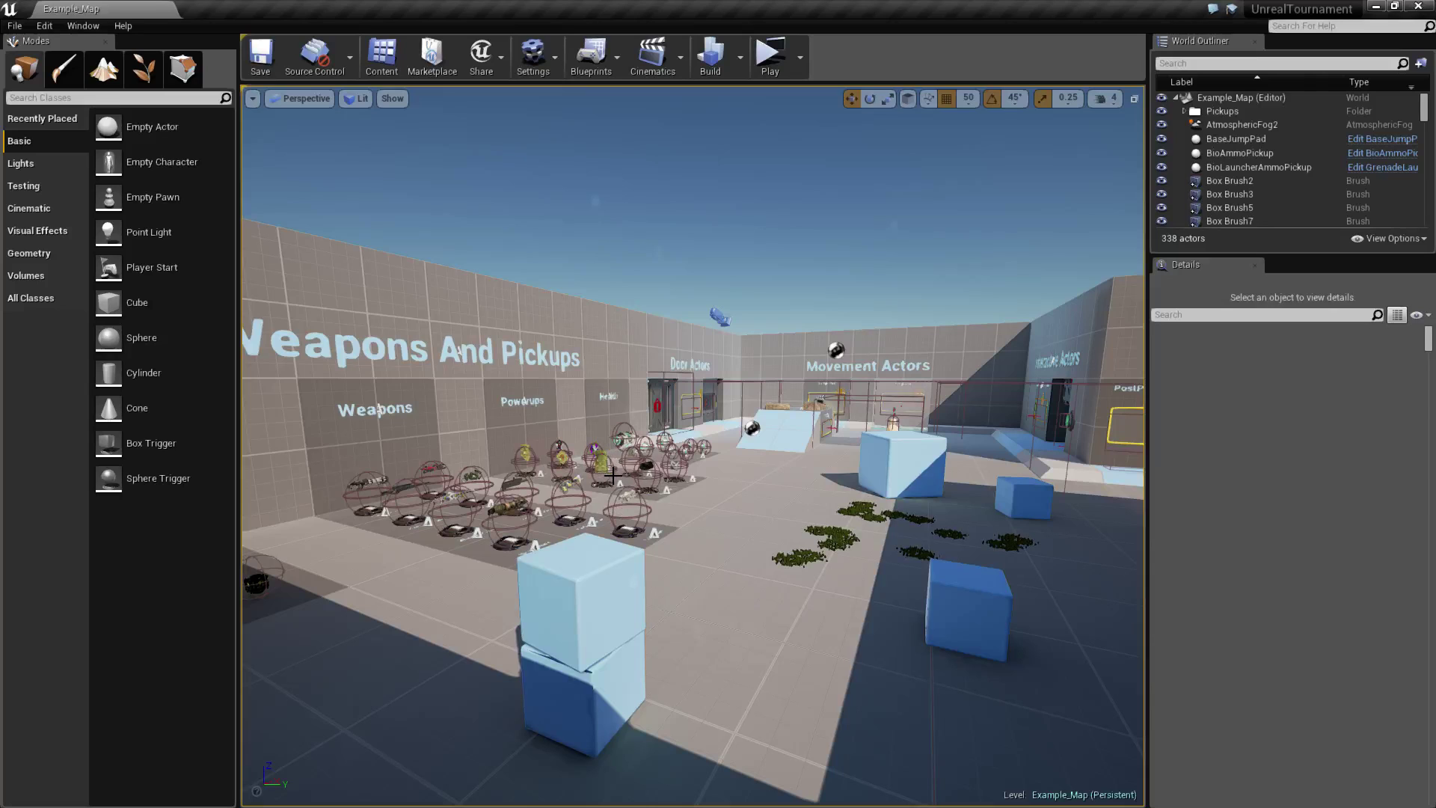
pyautogui.click(382, 56)
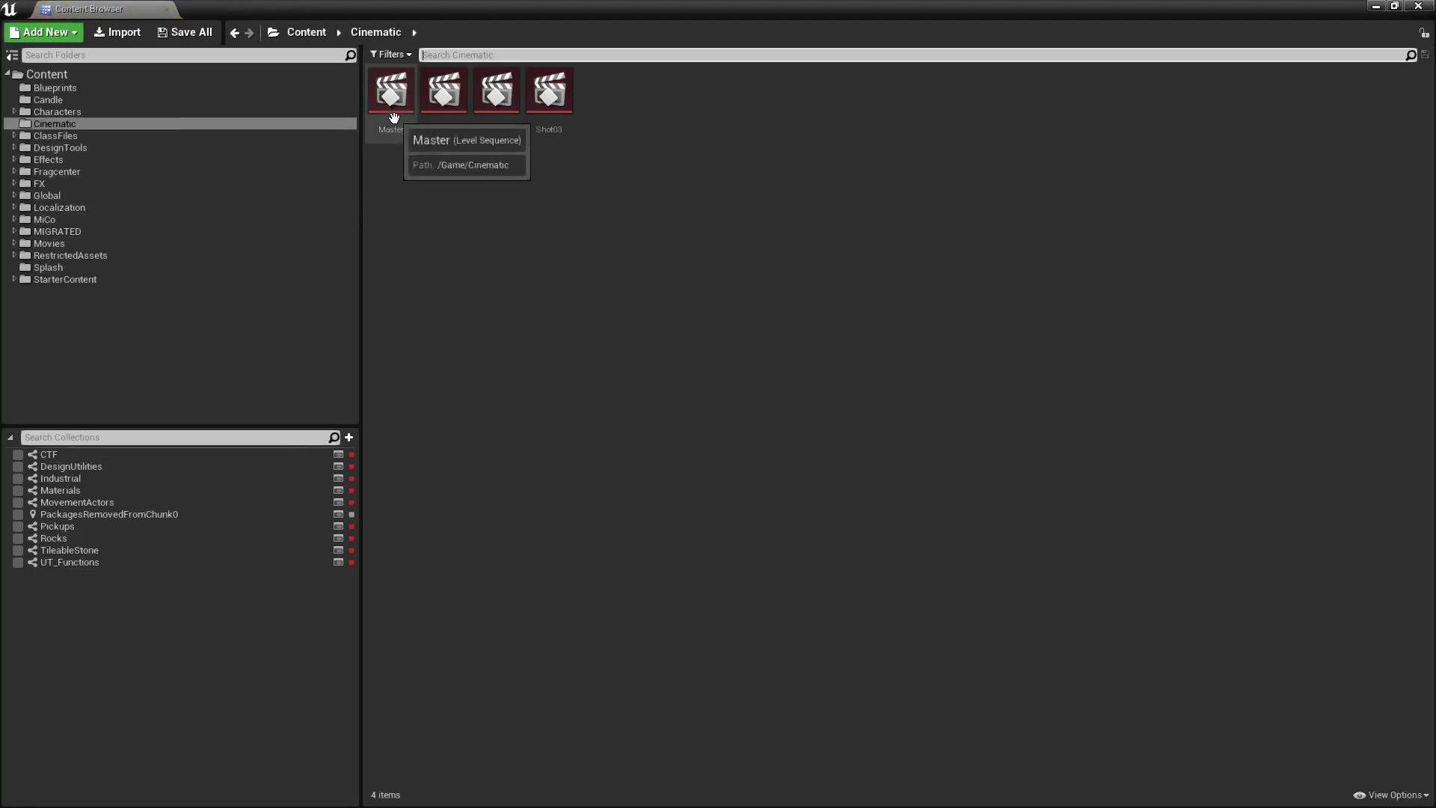
pyautogui.rightClick(679, 120)
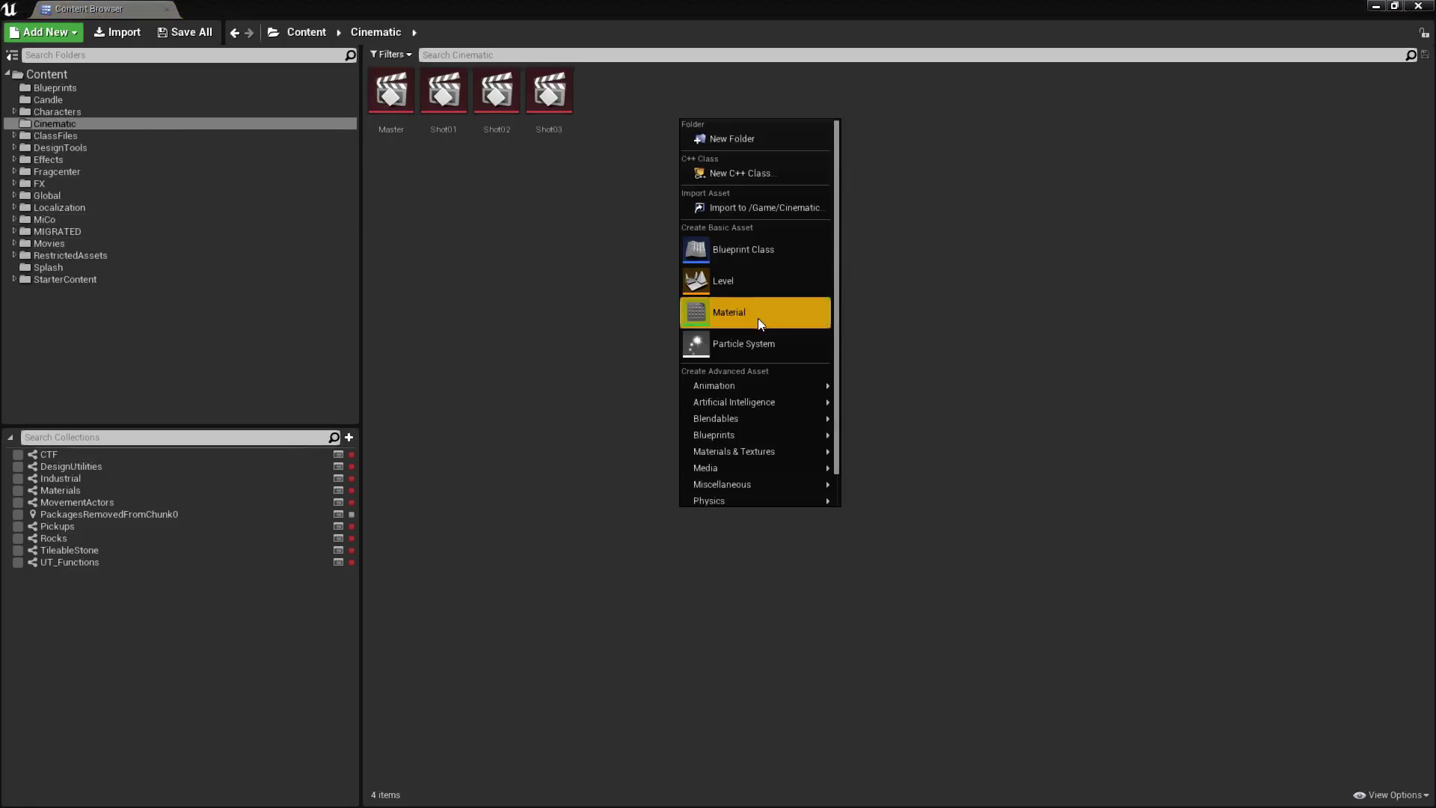
pyautogui.moveTo(756, 385)
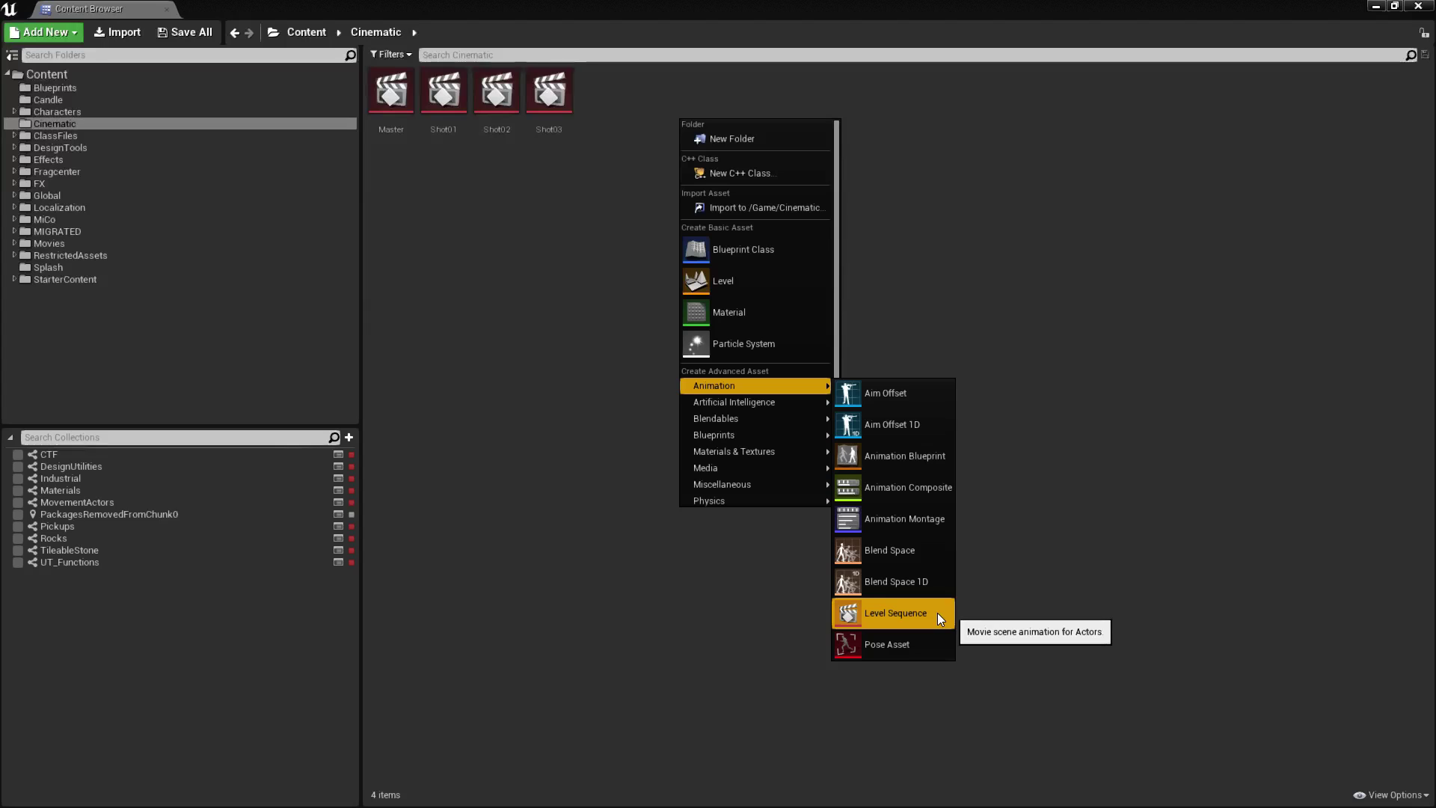
pyautogui.click(523, 308)
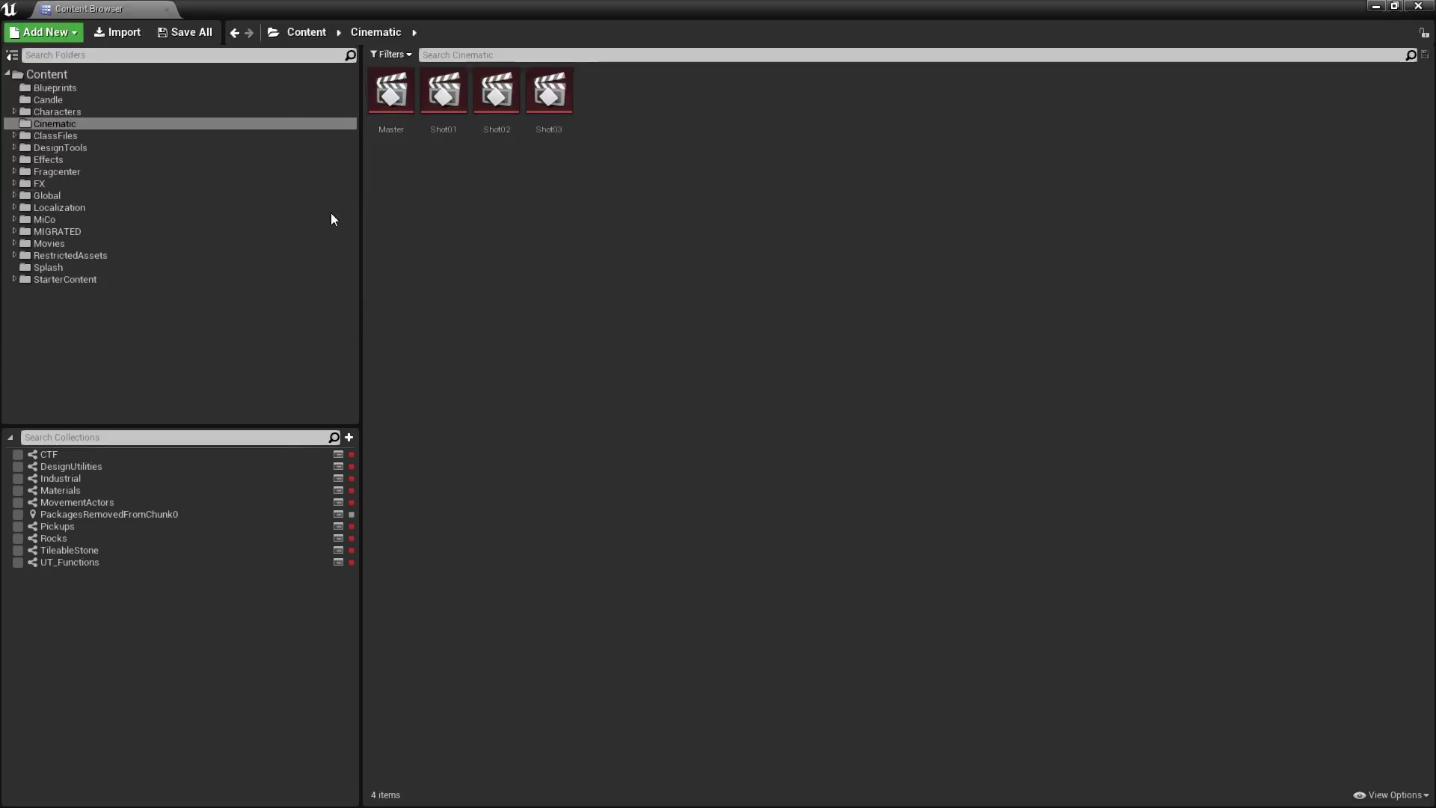
# - Open Shot01 in Sequencer, enlarge its panel, and face the view toward the Unreal Tournament wall
pyautogui.doubleClick(454, 97)
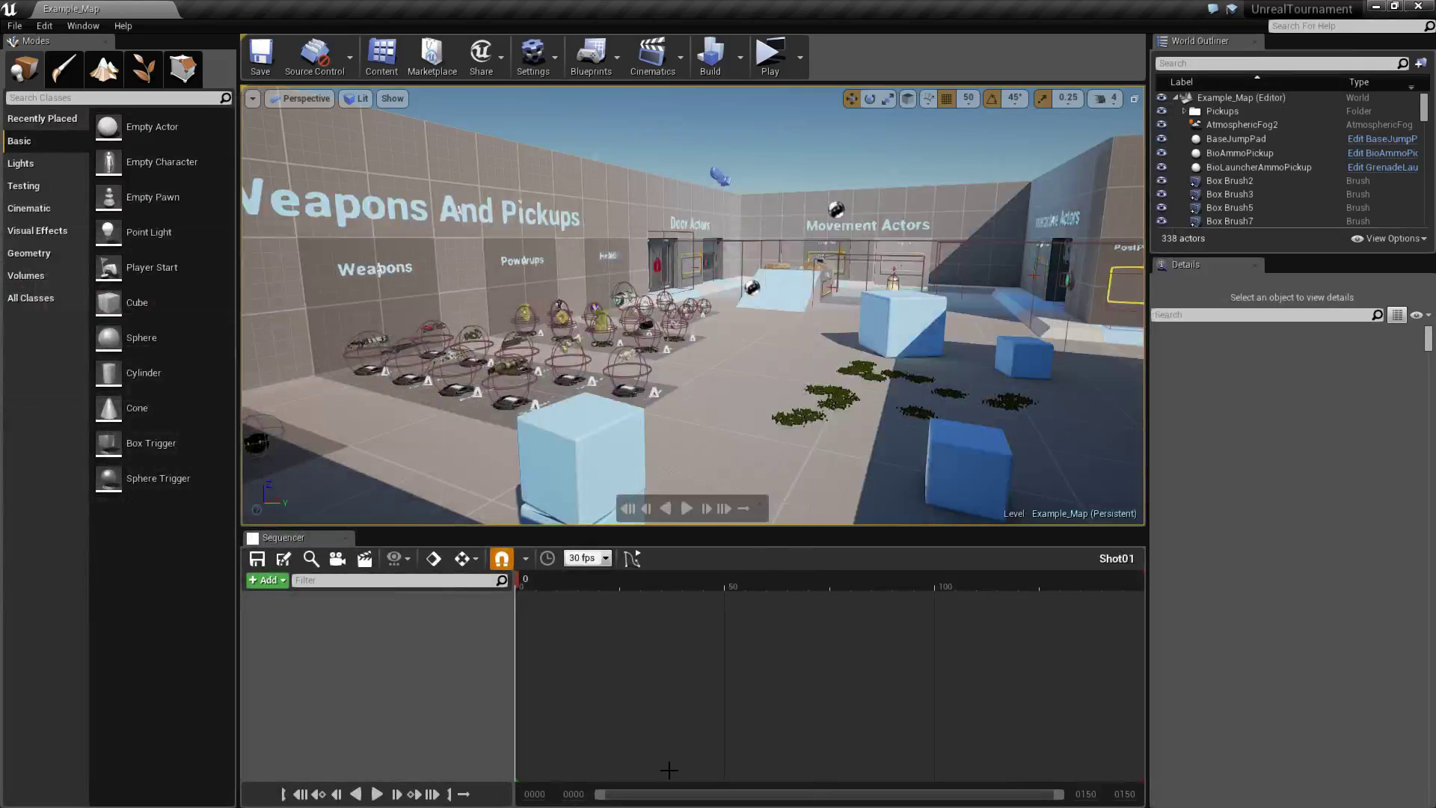
pyautogui.moveTo(300, 536); pyautogui.dragTo(398, 738)
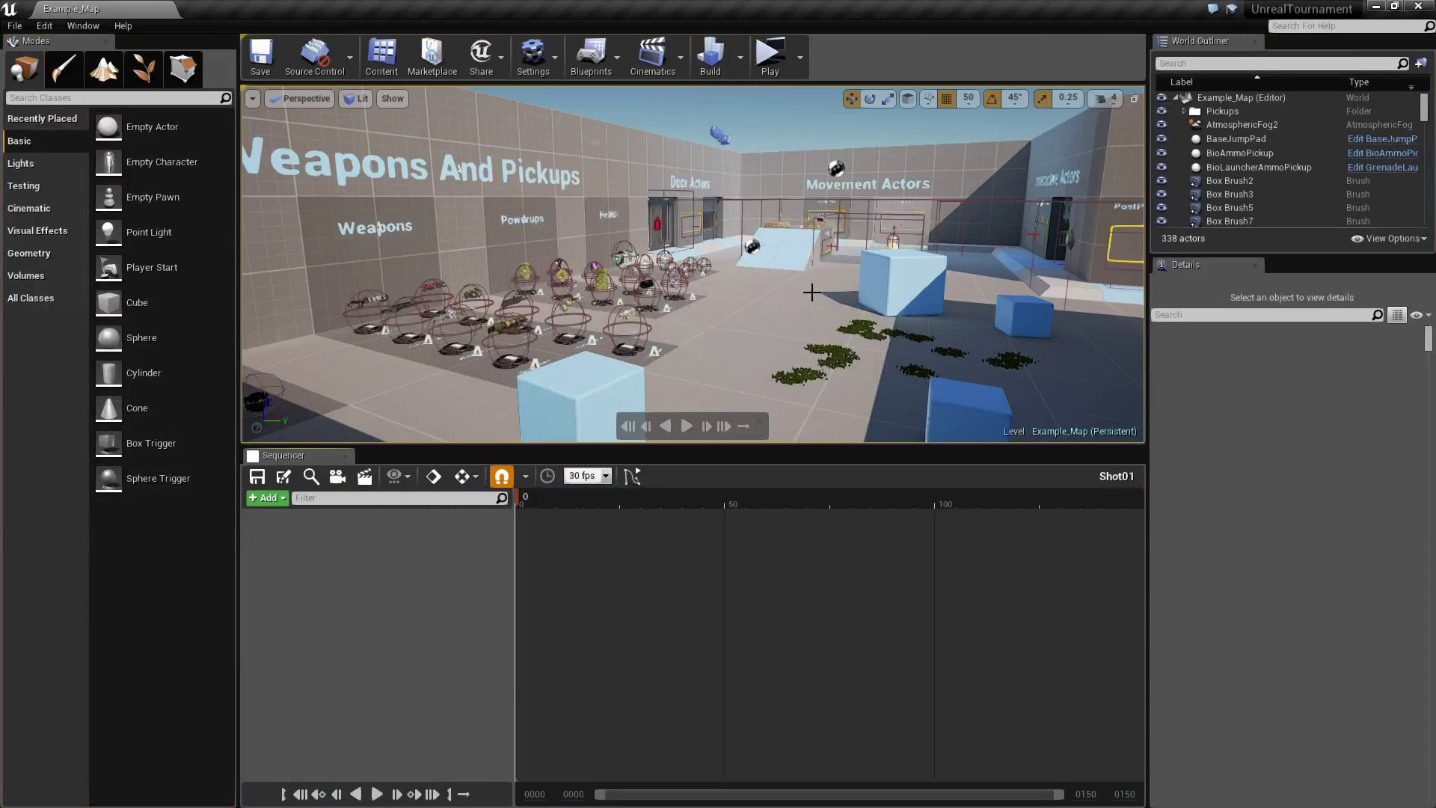
pyautogui.moveTo(808, 294); pyautogui.dragTo(965, 278, button='right')
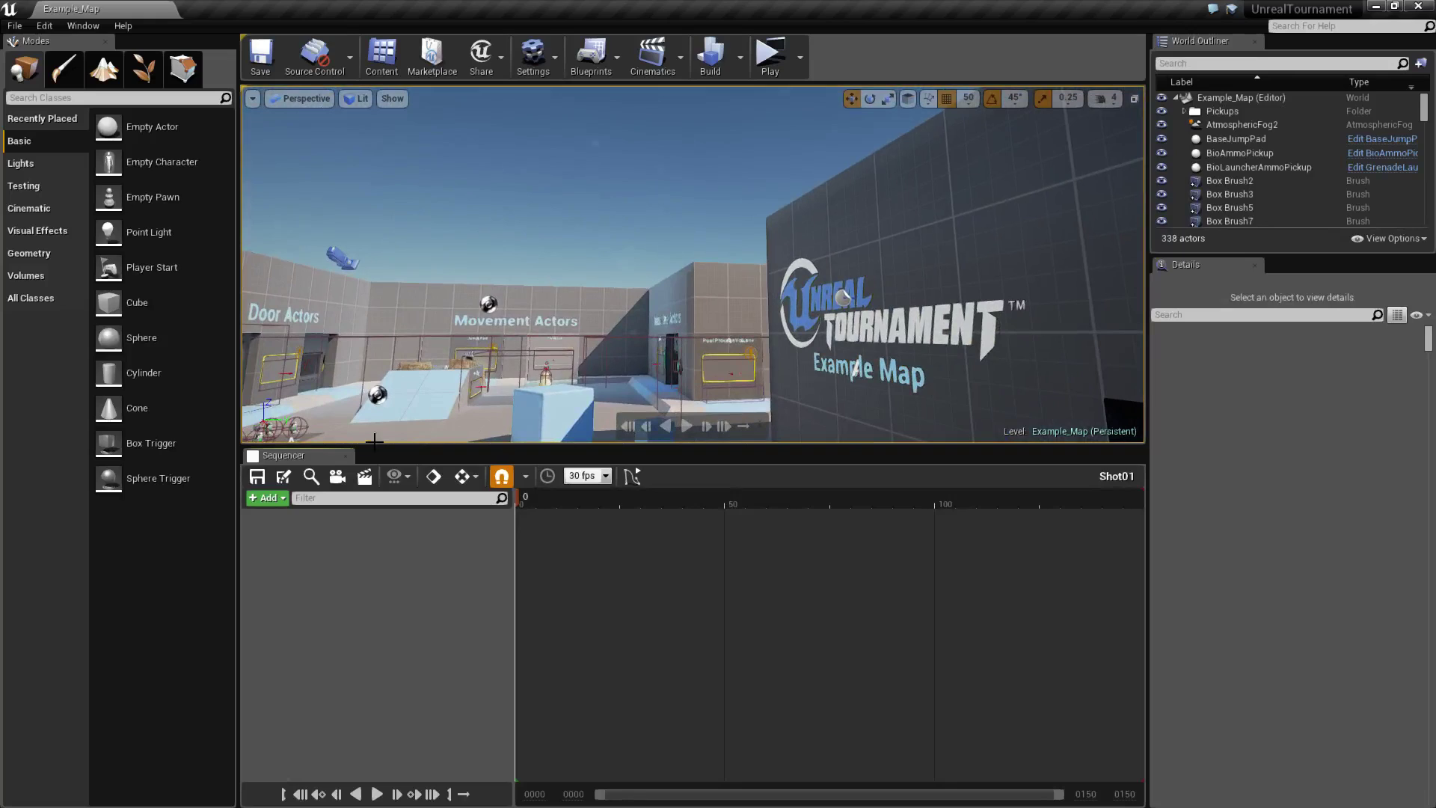
# - Add a CineCameraActor camera-cut track to Shot01 and set Current Focal Length to 20
pyautogui.click(337, 477)
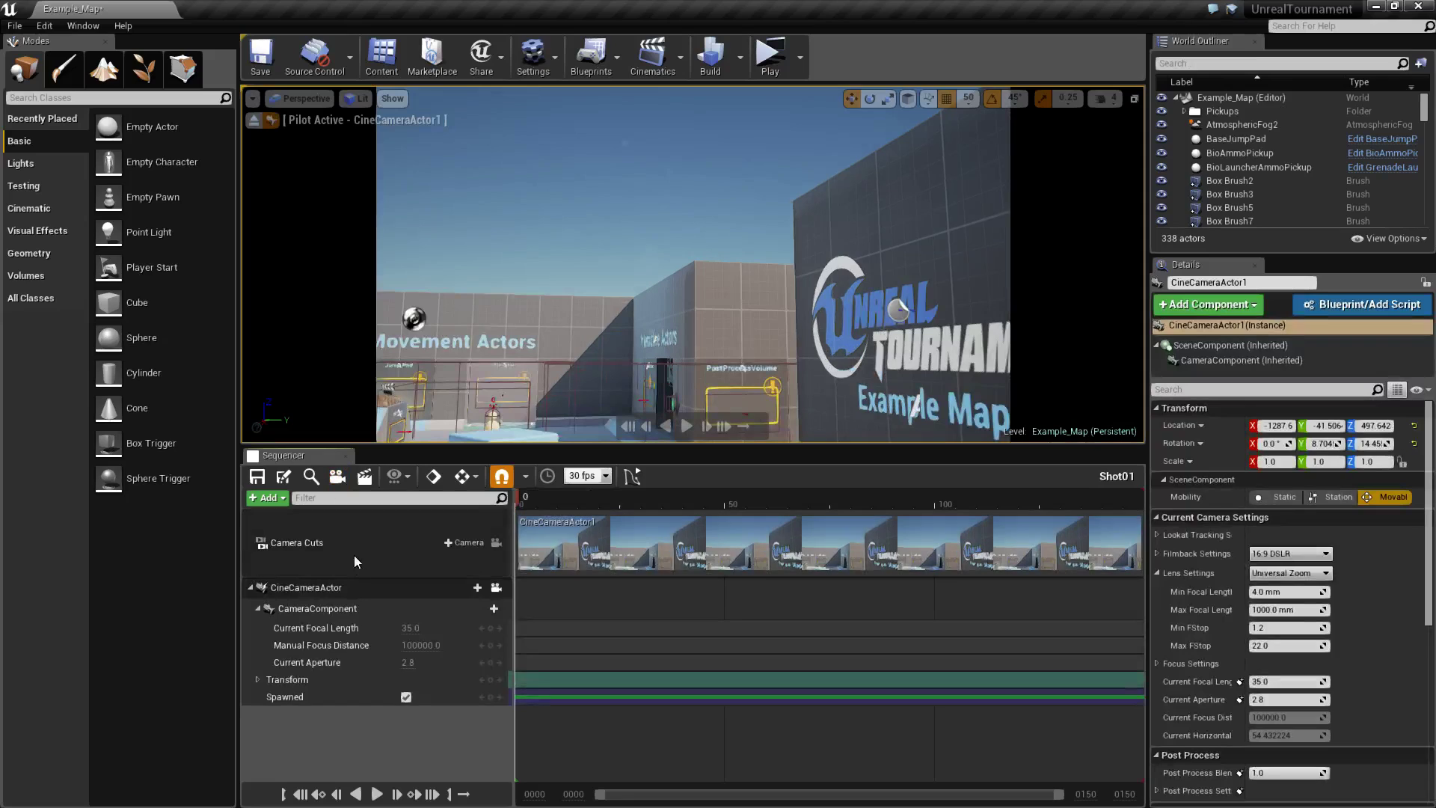
pyautogui.click(367, 587)
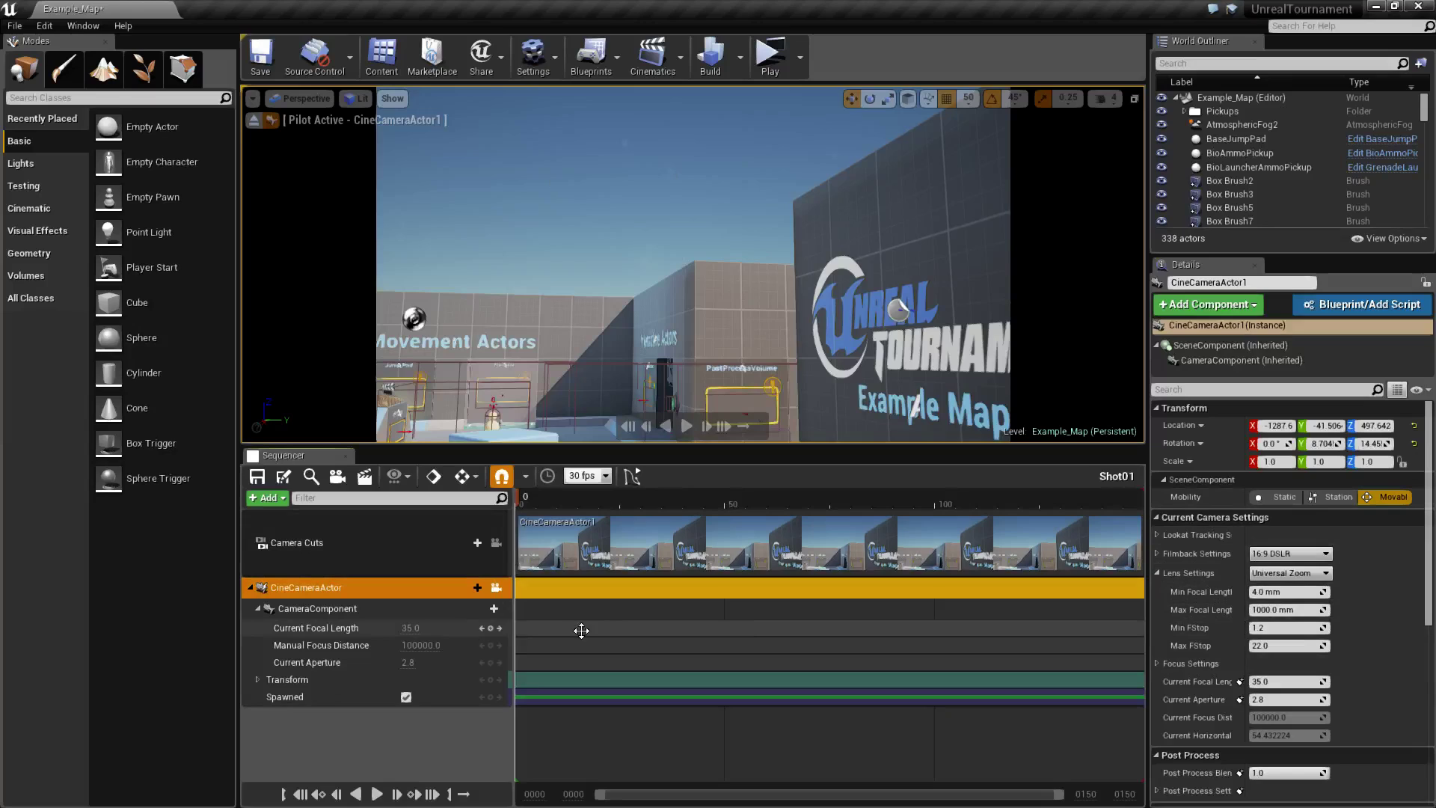
pyautogui.click(419, 629)
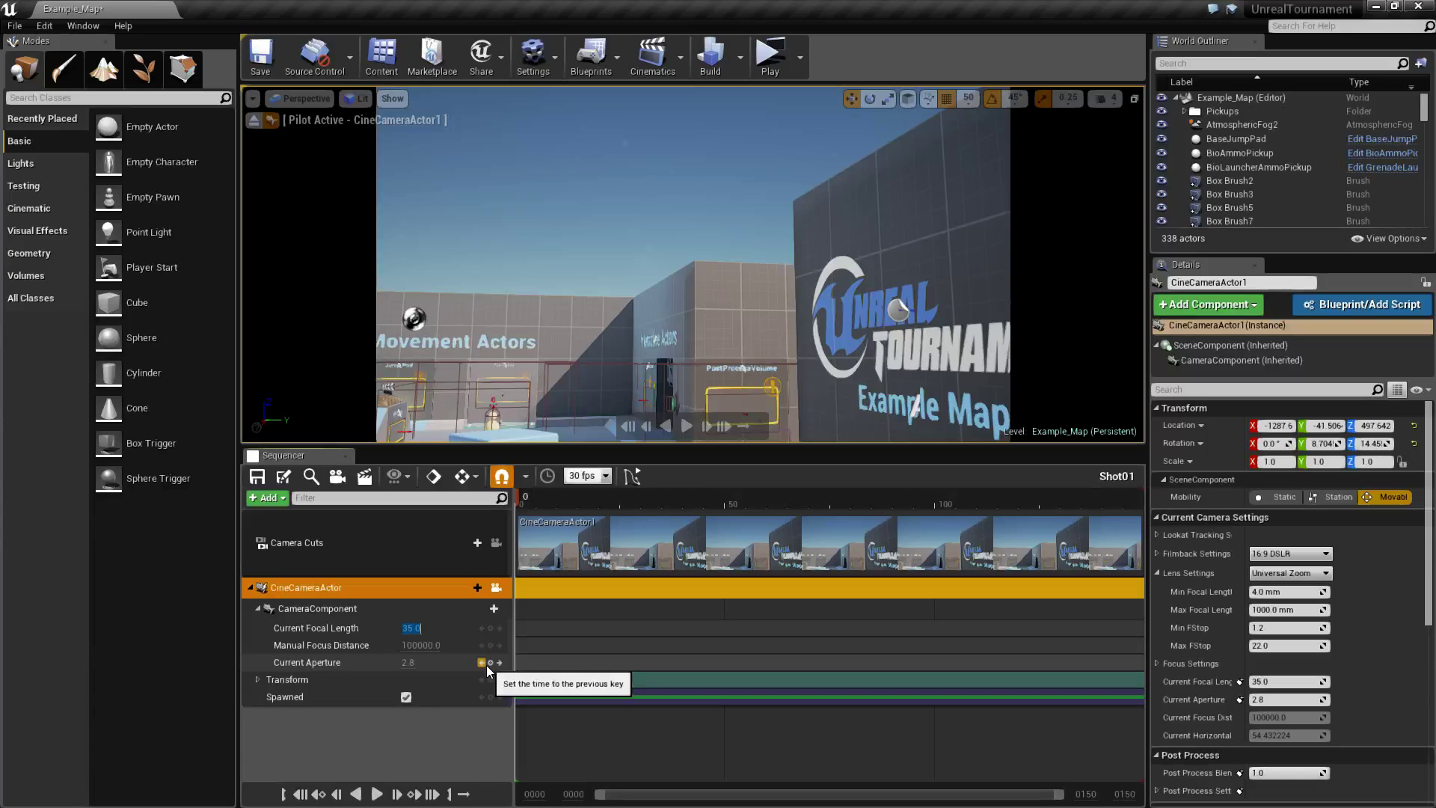
pyautogui.write('20')
pyautogui.press('Return')
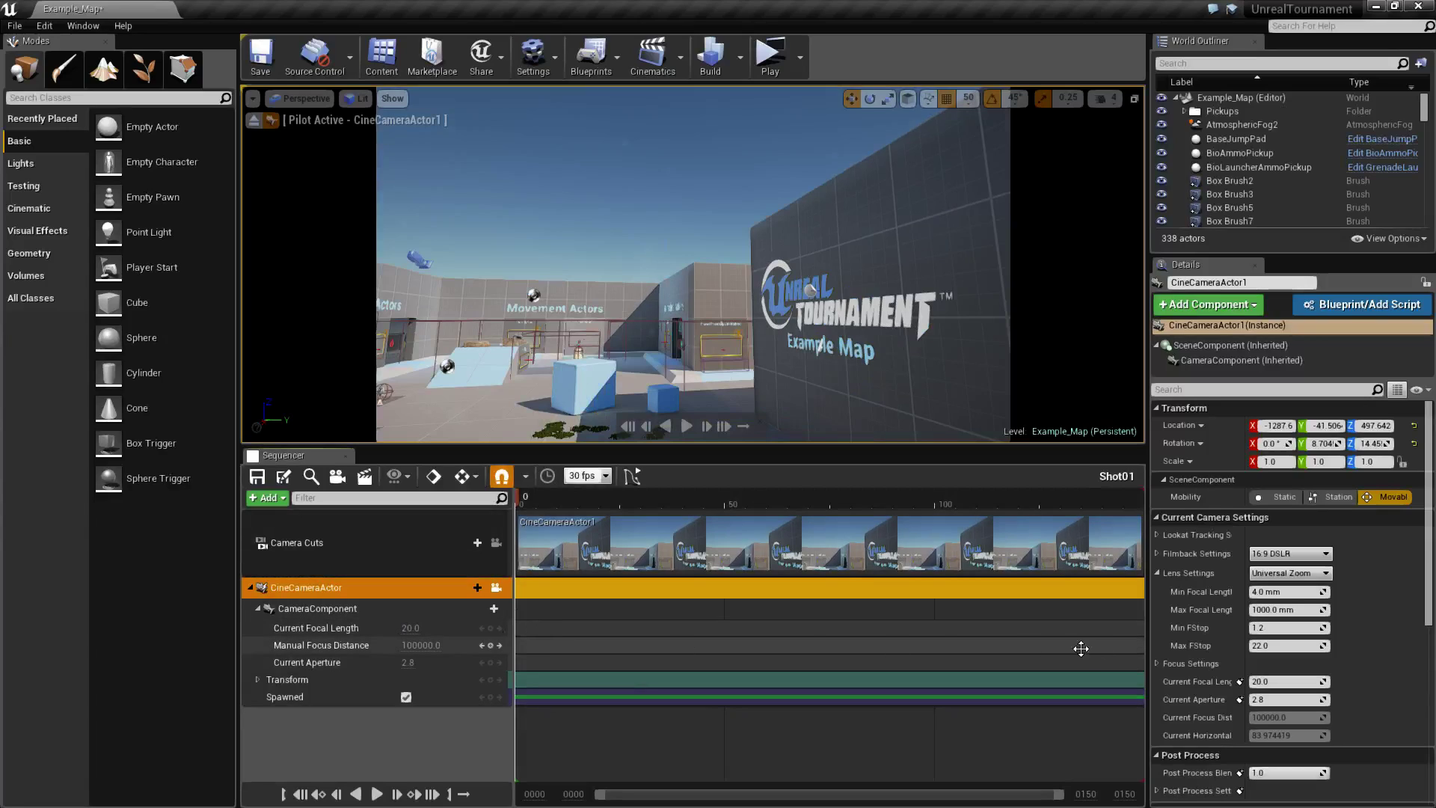
pyautogui.moveTo(528, 502)
pyautogui.mouseDown()
pyautogui.moveTo(930, 508)
pyautogui.moveTo(514, 513)
pyautogui.mouseUp()
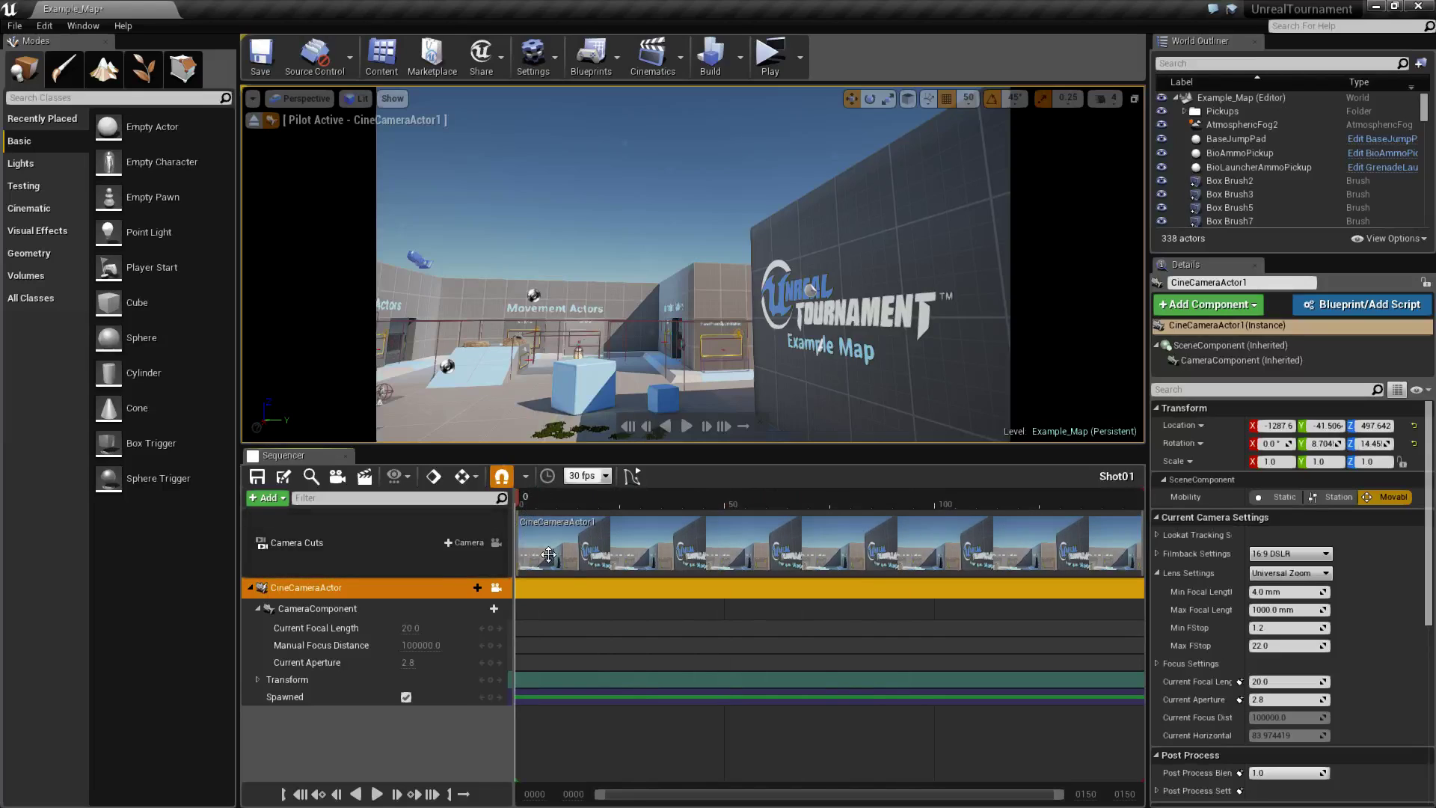
# - Pilot the Shot01 camera into its starting pose and key it at frame 0
pyautogui.moveTo(683, 654); pyautogui.dragTo(802, 648, button='right')
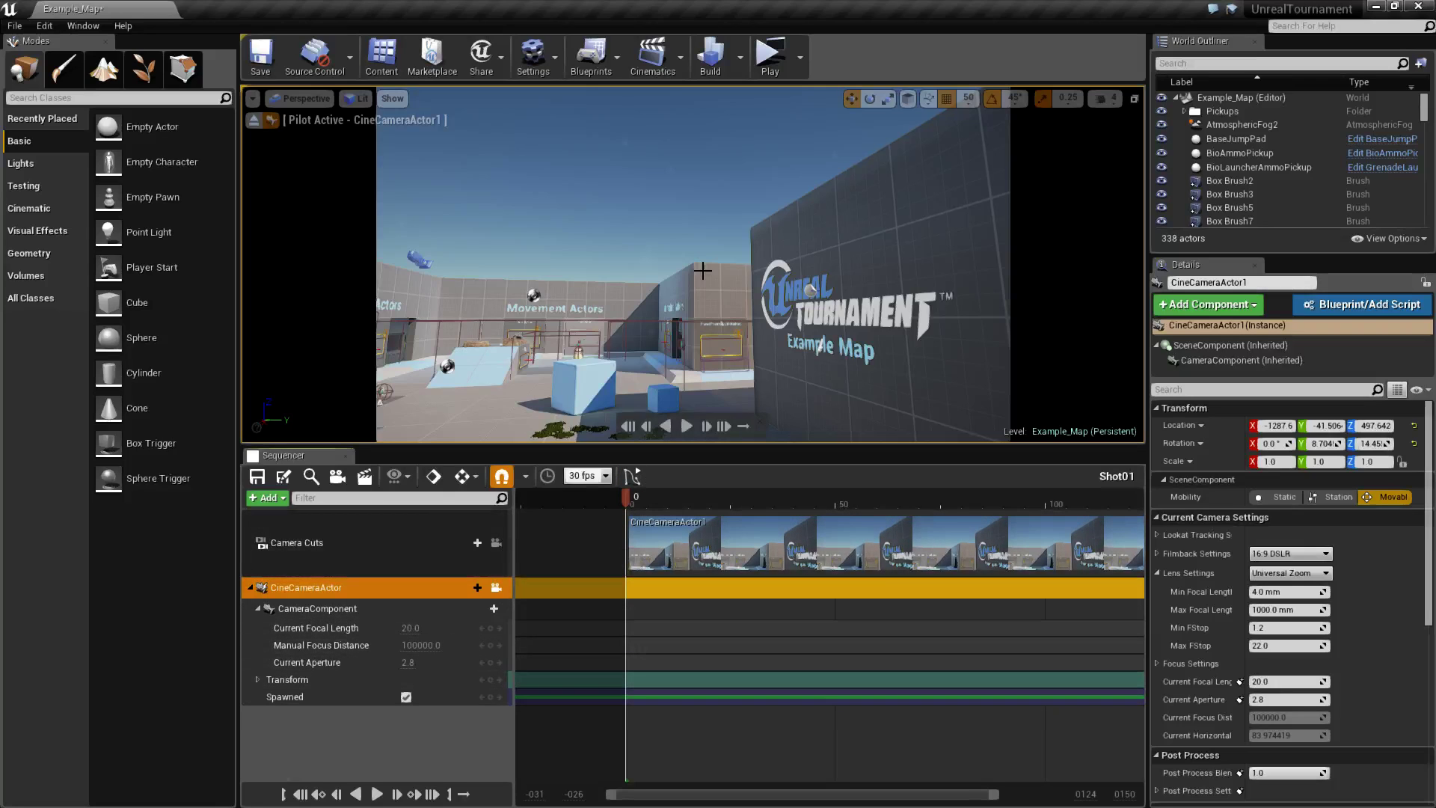
pyautogui.moveTo(712, 247); pyautogui.dragTo(679, 282, button='right')
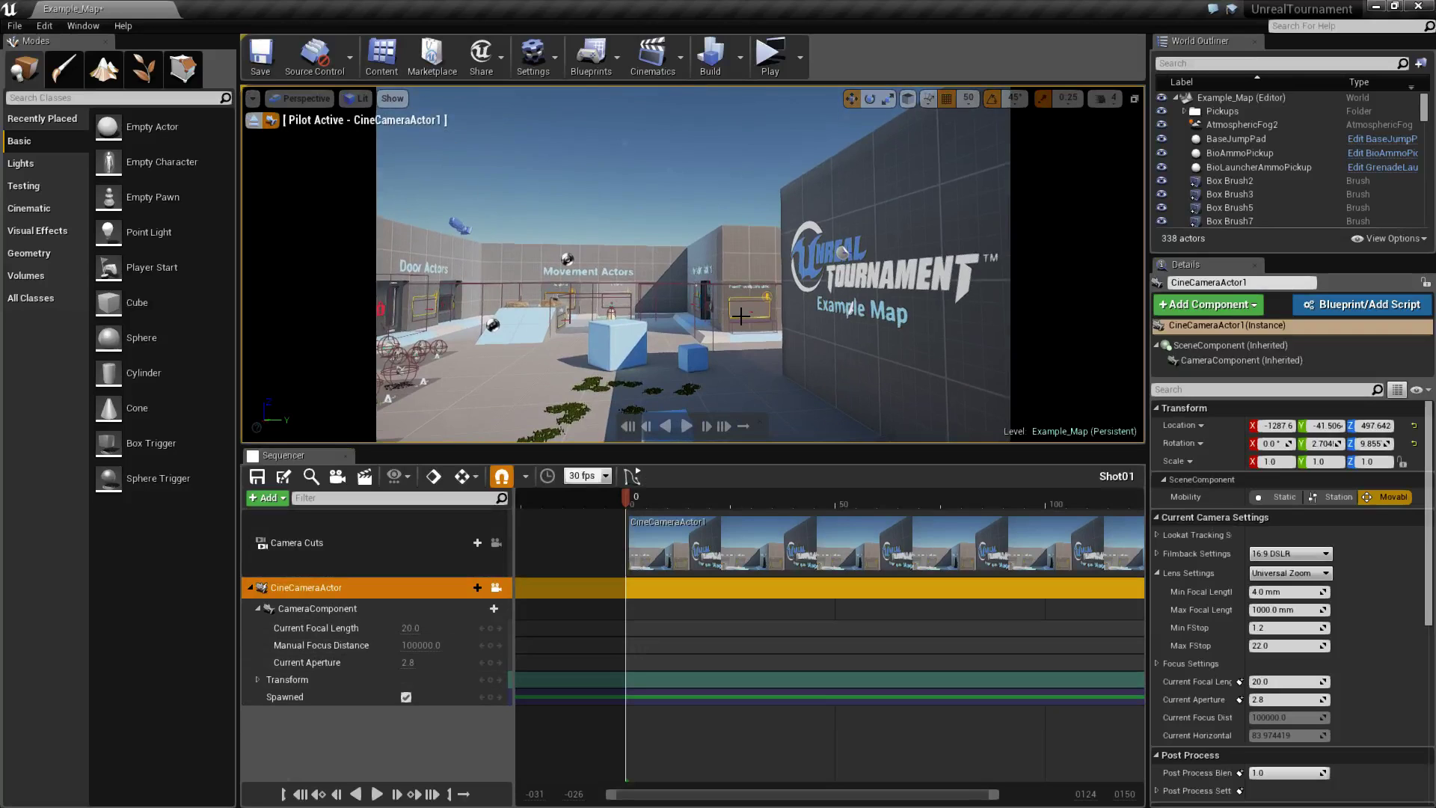
pyautogui.moveTo(294, 126); pyautogui.dragTo(324, 121, button='right')
pyautogui.press('a')
pyautogui.press('q')
pyautogui.press('e')
pyautogui.moveTo(785, 394); pyautogui.dragTo(785, 395, button='right')
pyautogui.press('Return')
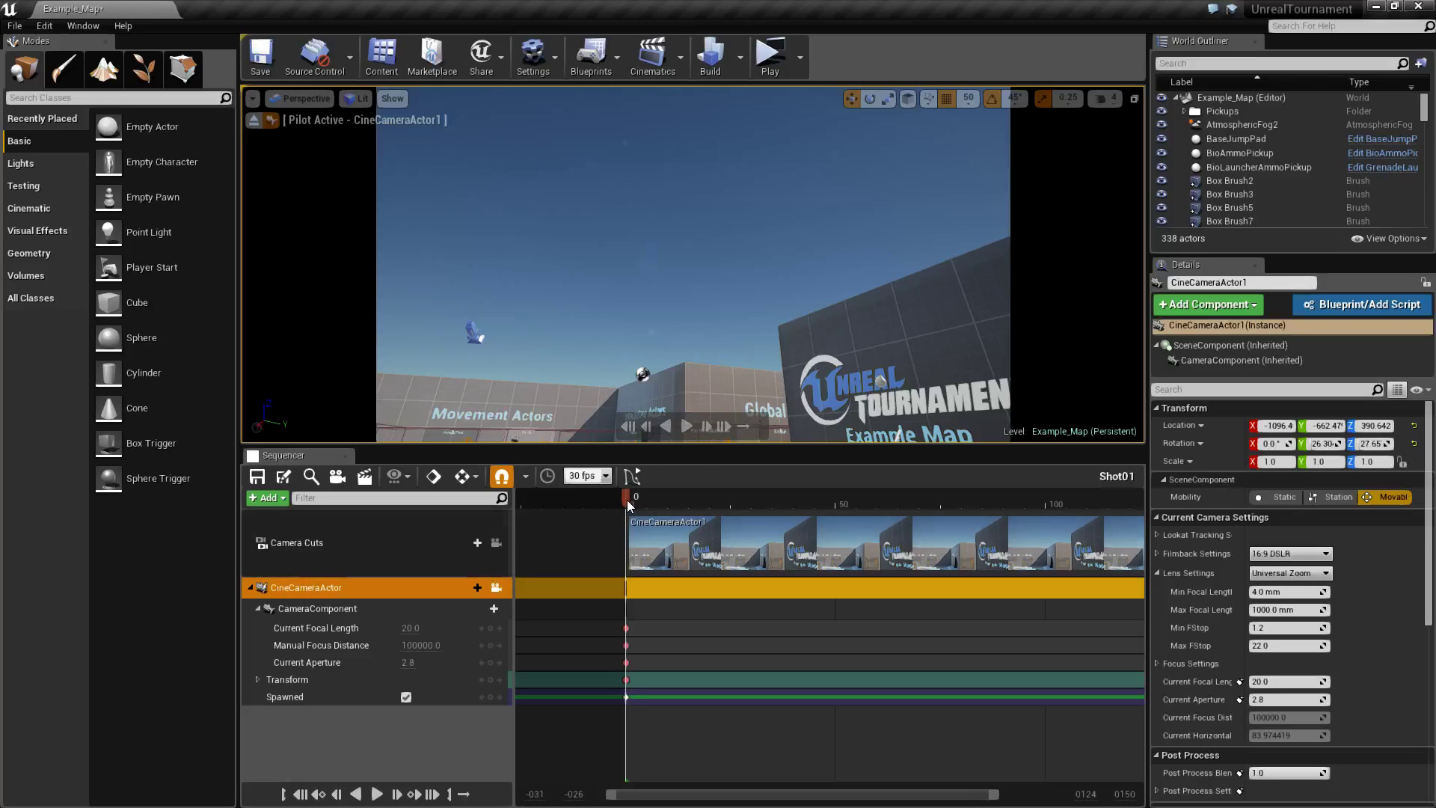
# - Move to frame 149, turn the camera to its ending view, and key it there
pyautogui.moveTo(627, 500); pyautogui.dragTo(1083, 501)
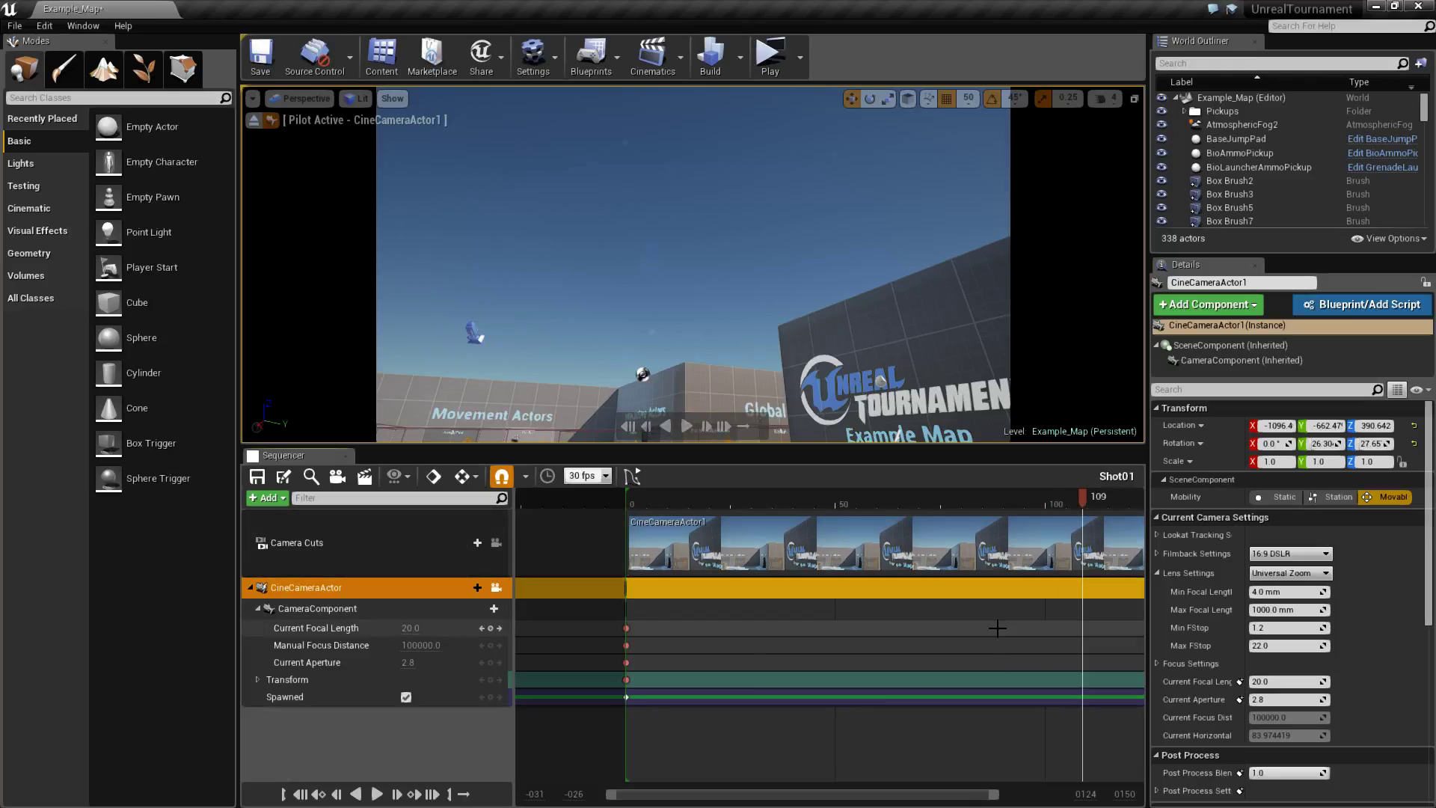
pyautogui.moveTo(909, 794); pyautogui.dragTo(975, 795)
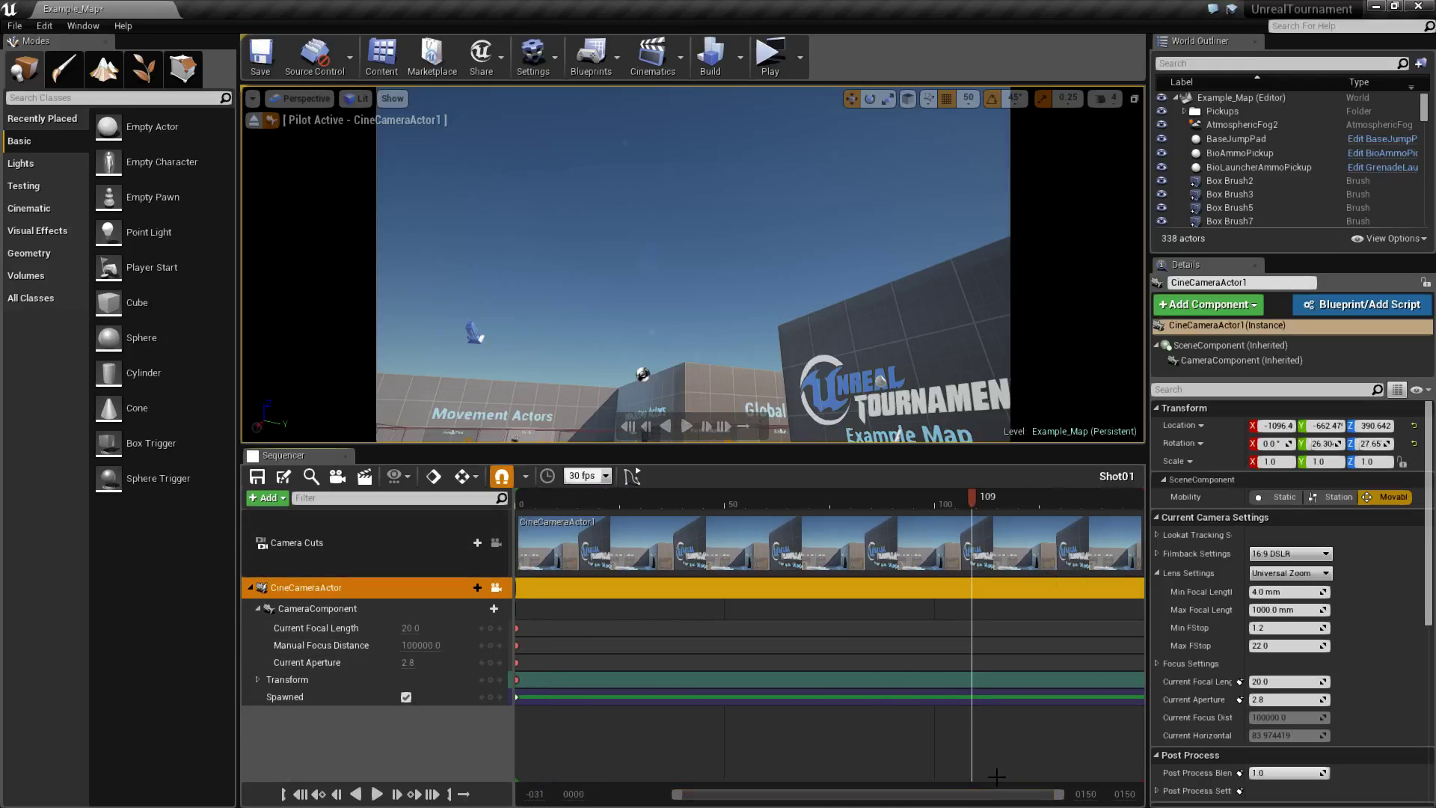
pyautogui.moveTo(972, 496); pyautogui.dragTo(1141, 500)
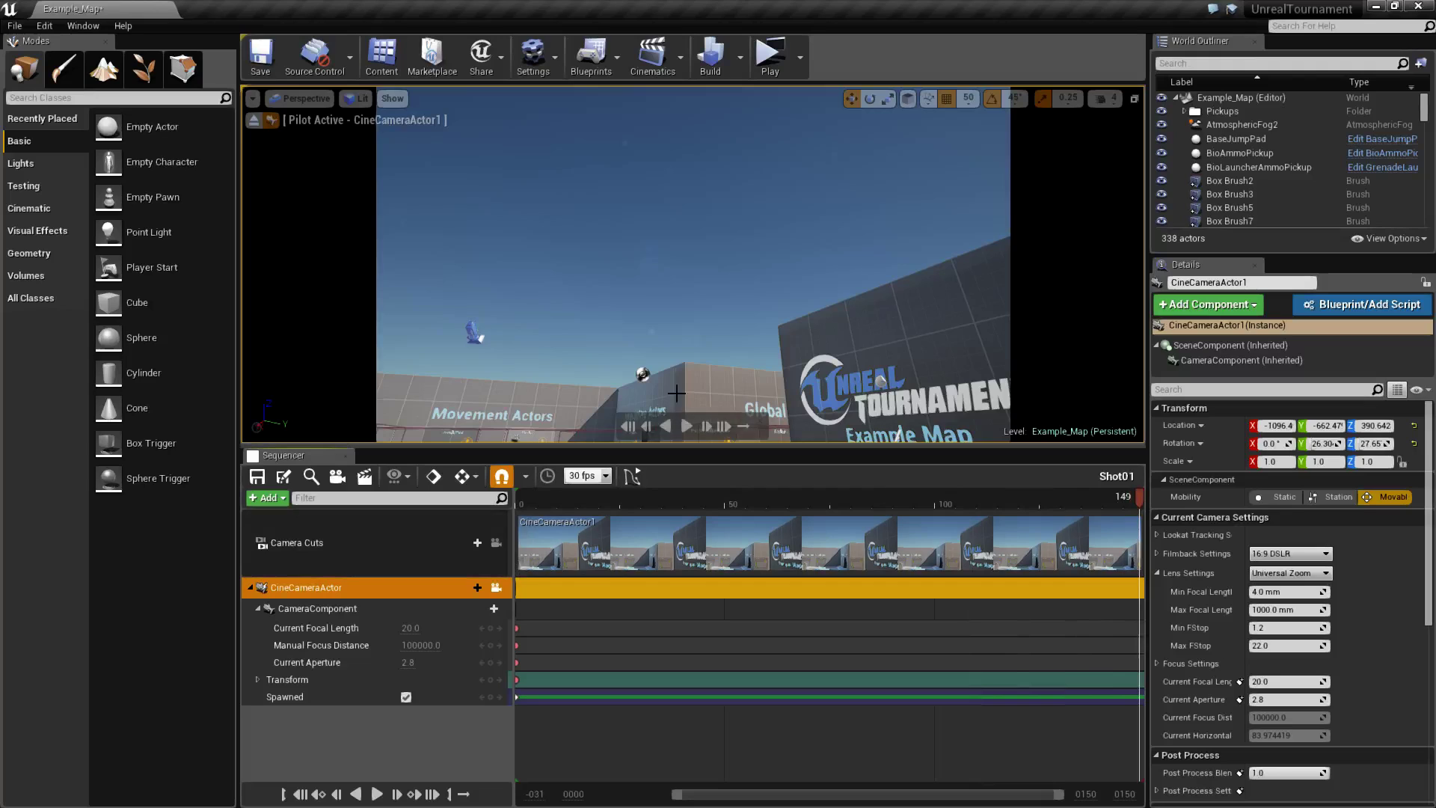
pyautogui.moveTo(670, 302); pyautogui.dragTo(661, 403, button='right')
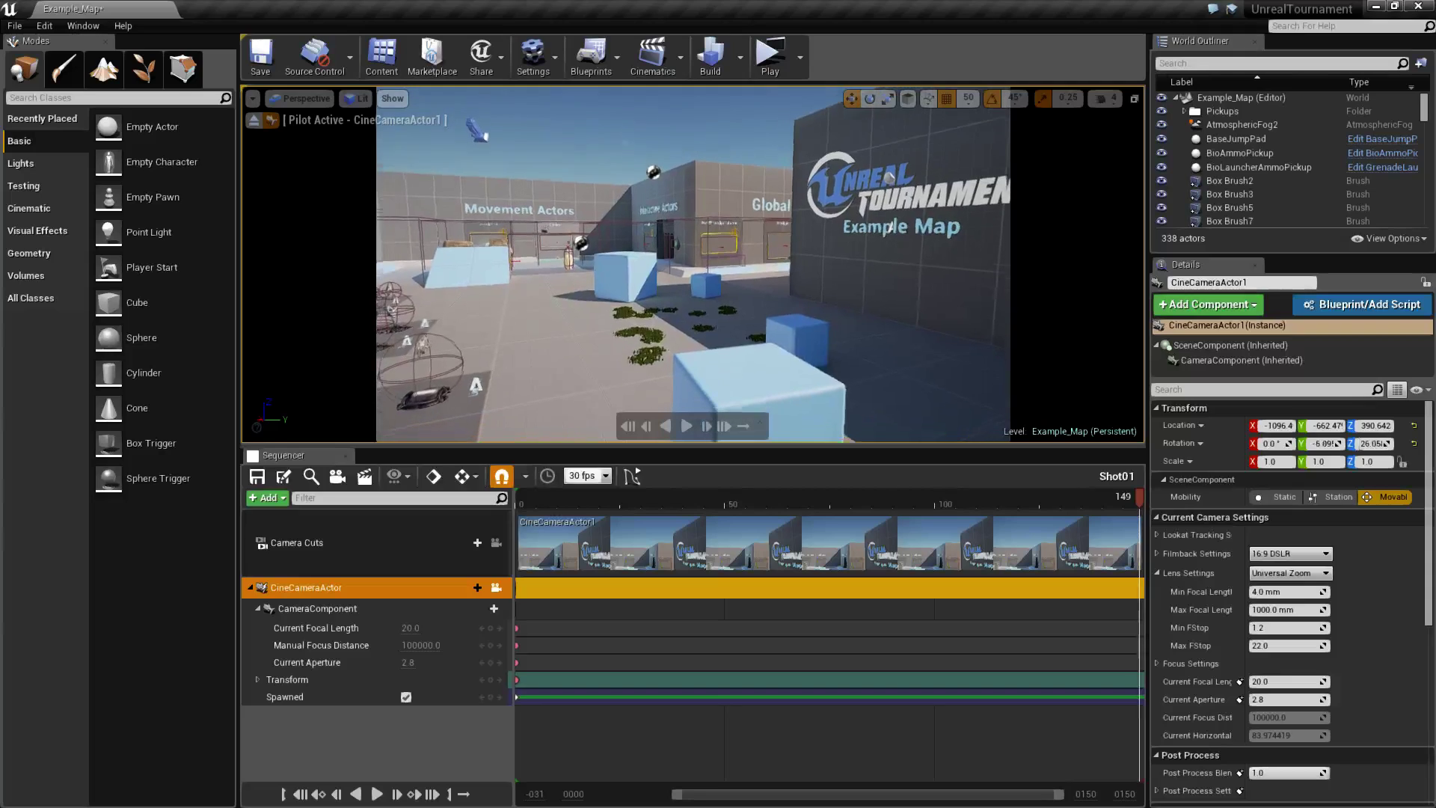
pyautogui.moveTo(666, 299); pyautogui.dragTo(666, 299, button='right')
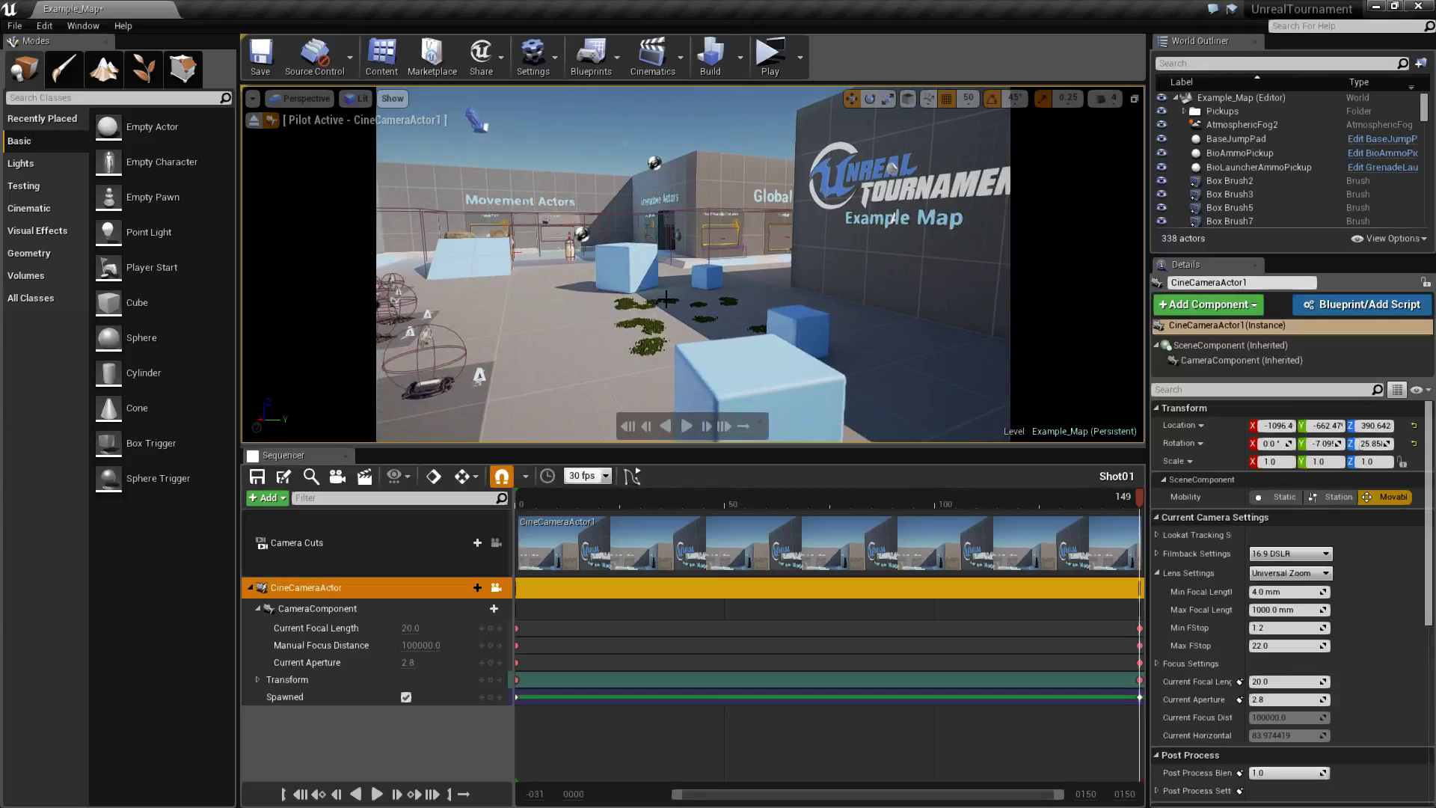
pyautogui.press('Return')
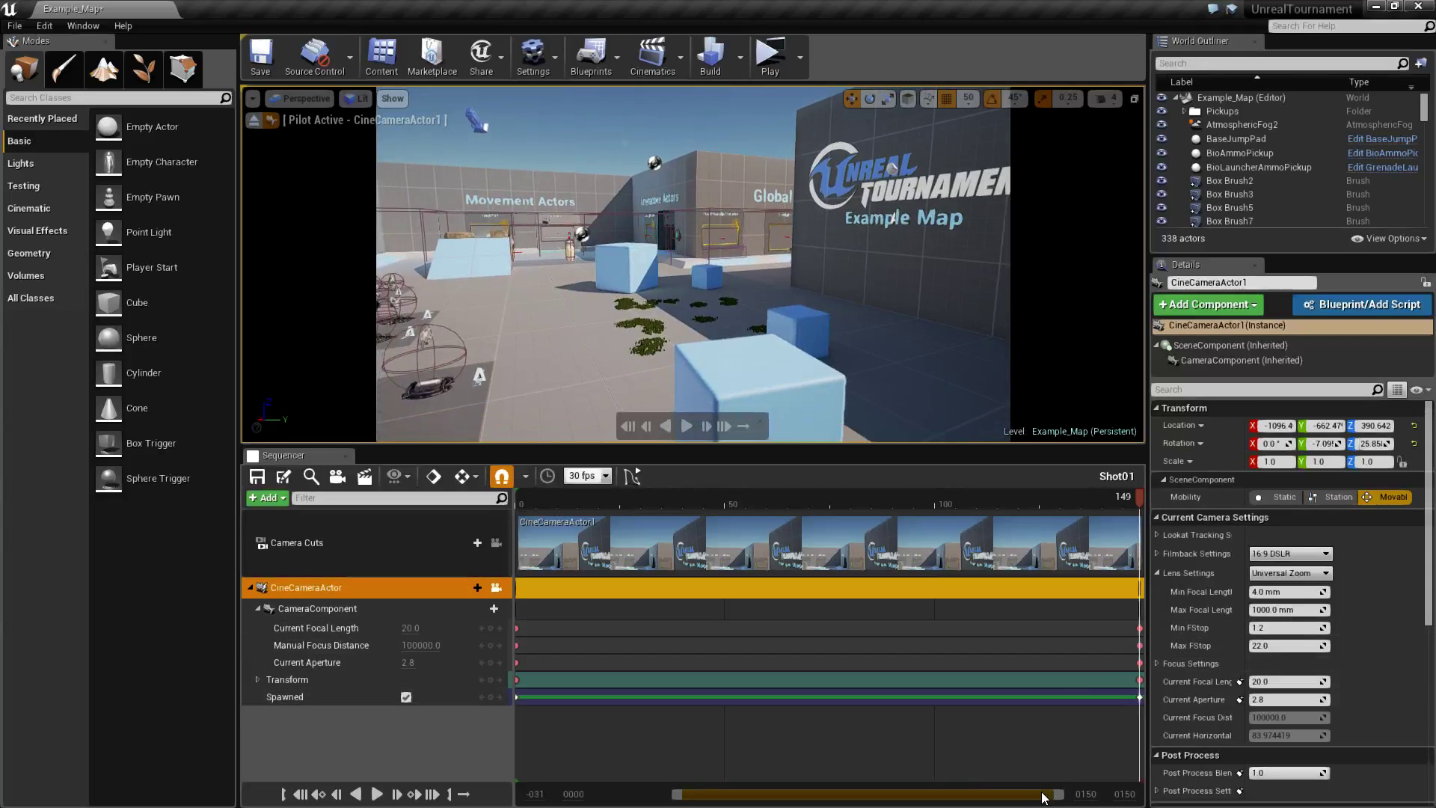
pyautogui.moveTo(965, 801); pyautogui.dragTo(908, 800)
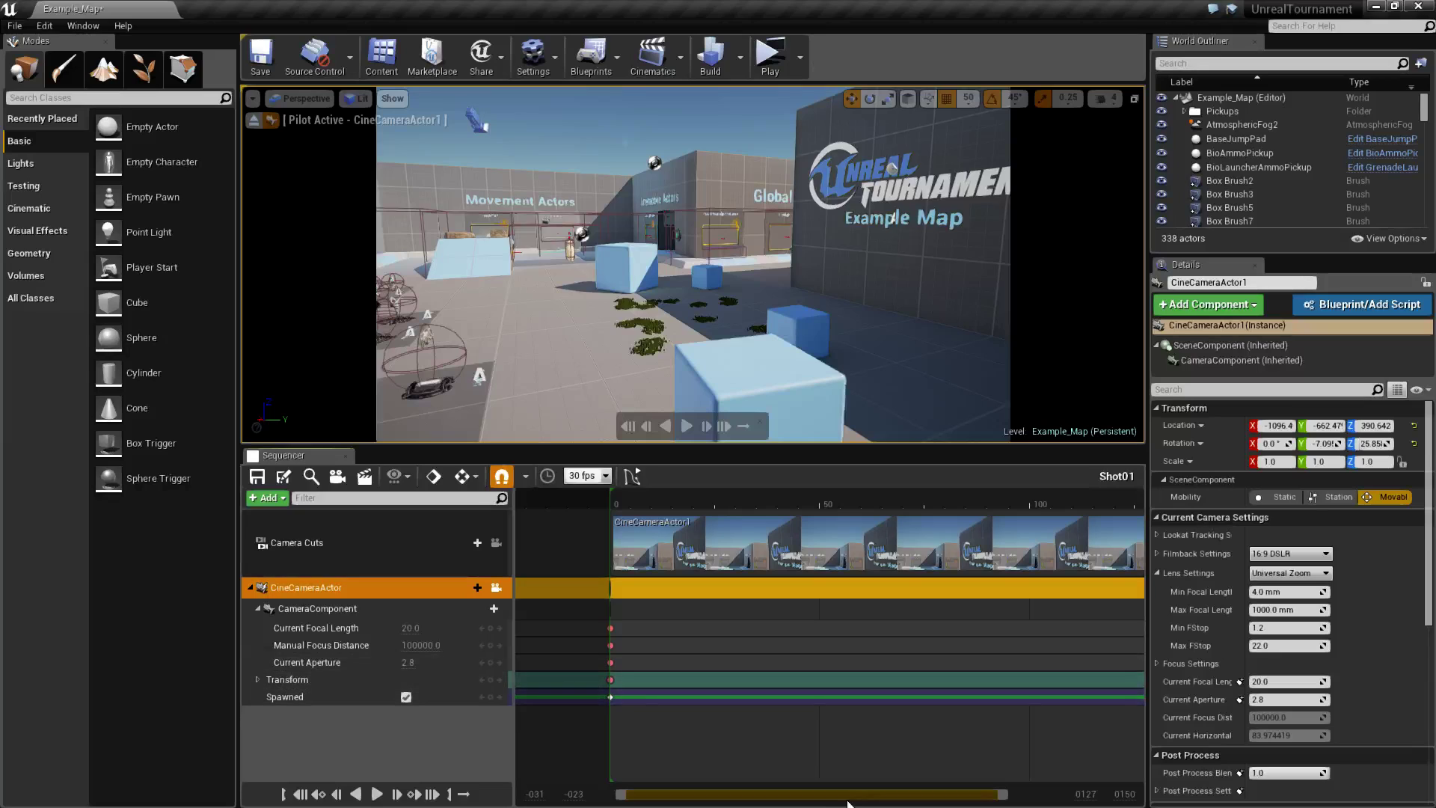
pyautogui.moveTo(894, 796); pyautogui.dragTo(950, 797)
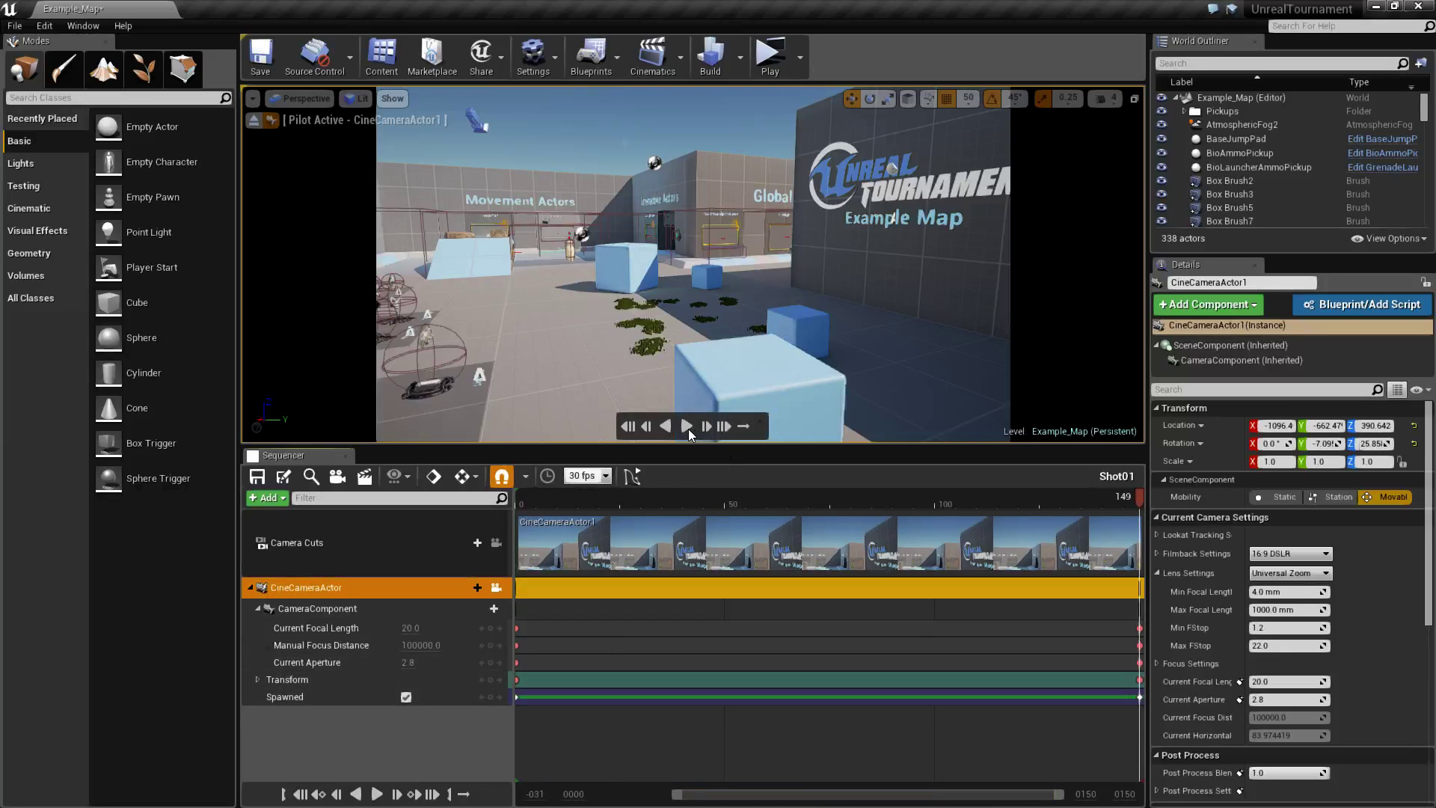
# - Play back Shot01 to check the keyed camera move
pyautogui.click(687, 426)
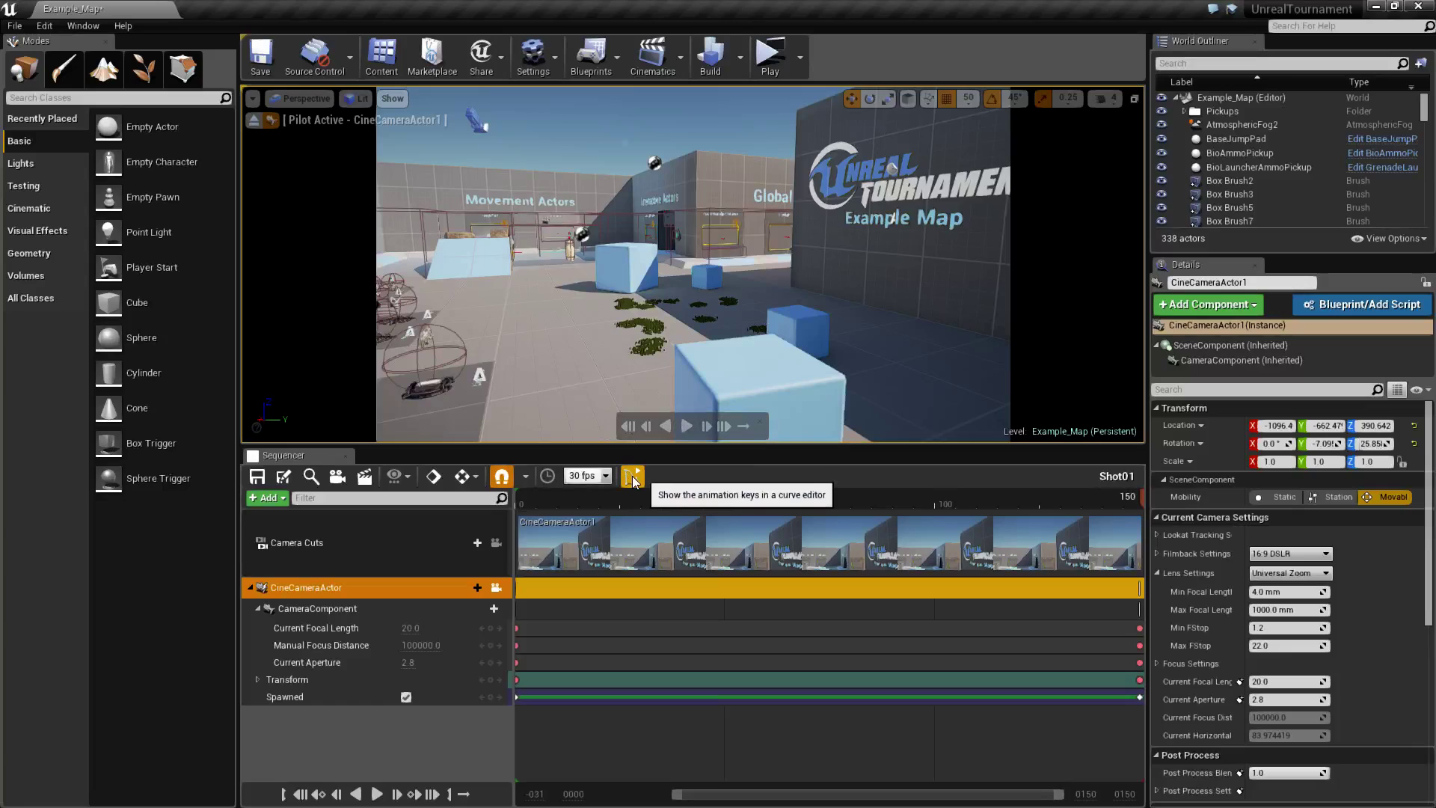
# - Set every key on the camera's Rotation curves to Linear interpolation in the Curve Editor
pyautogui.click(257, 679)
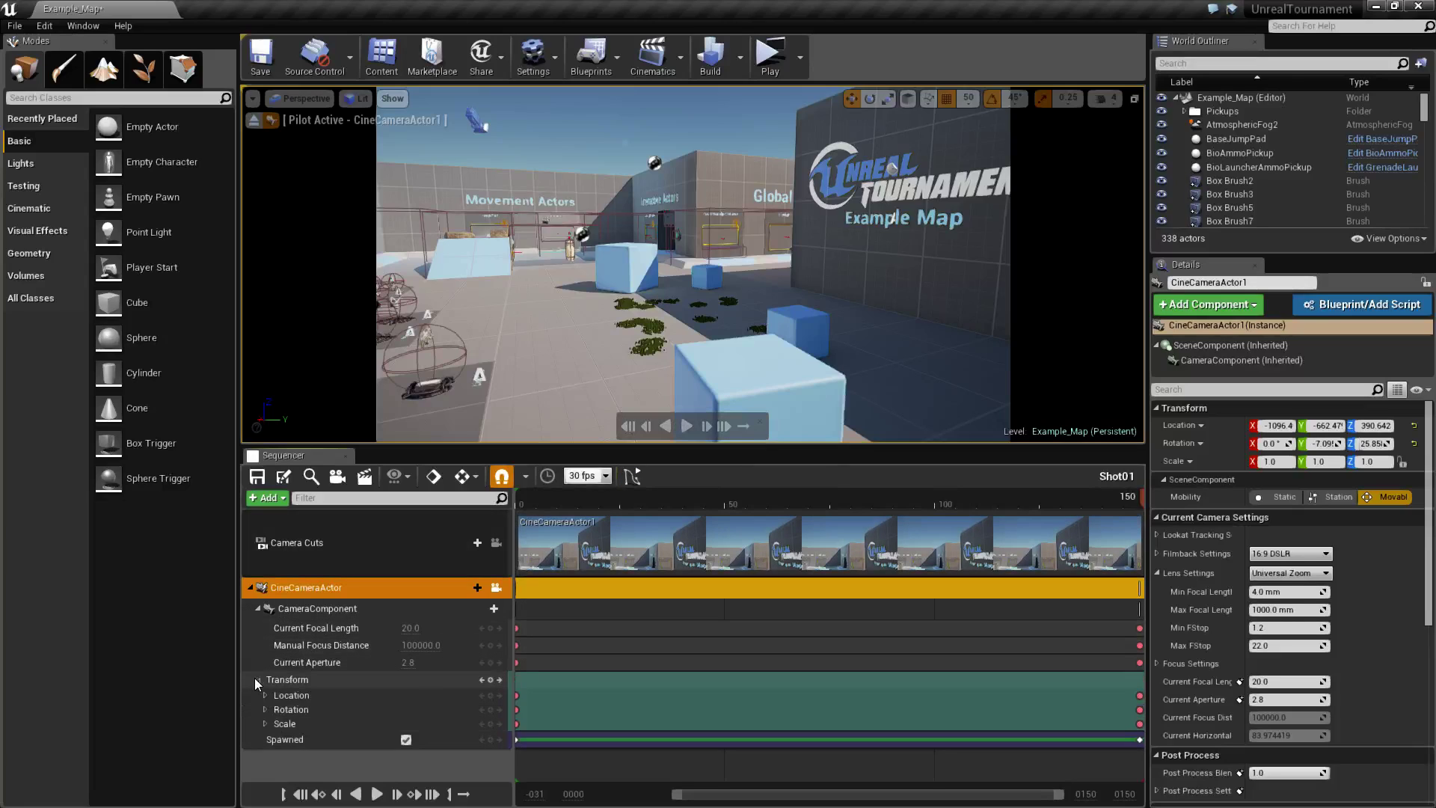
pyautogui.click(322, 709)
pyautogui.click(632, 476)
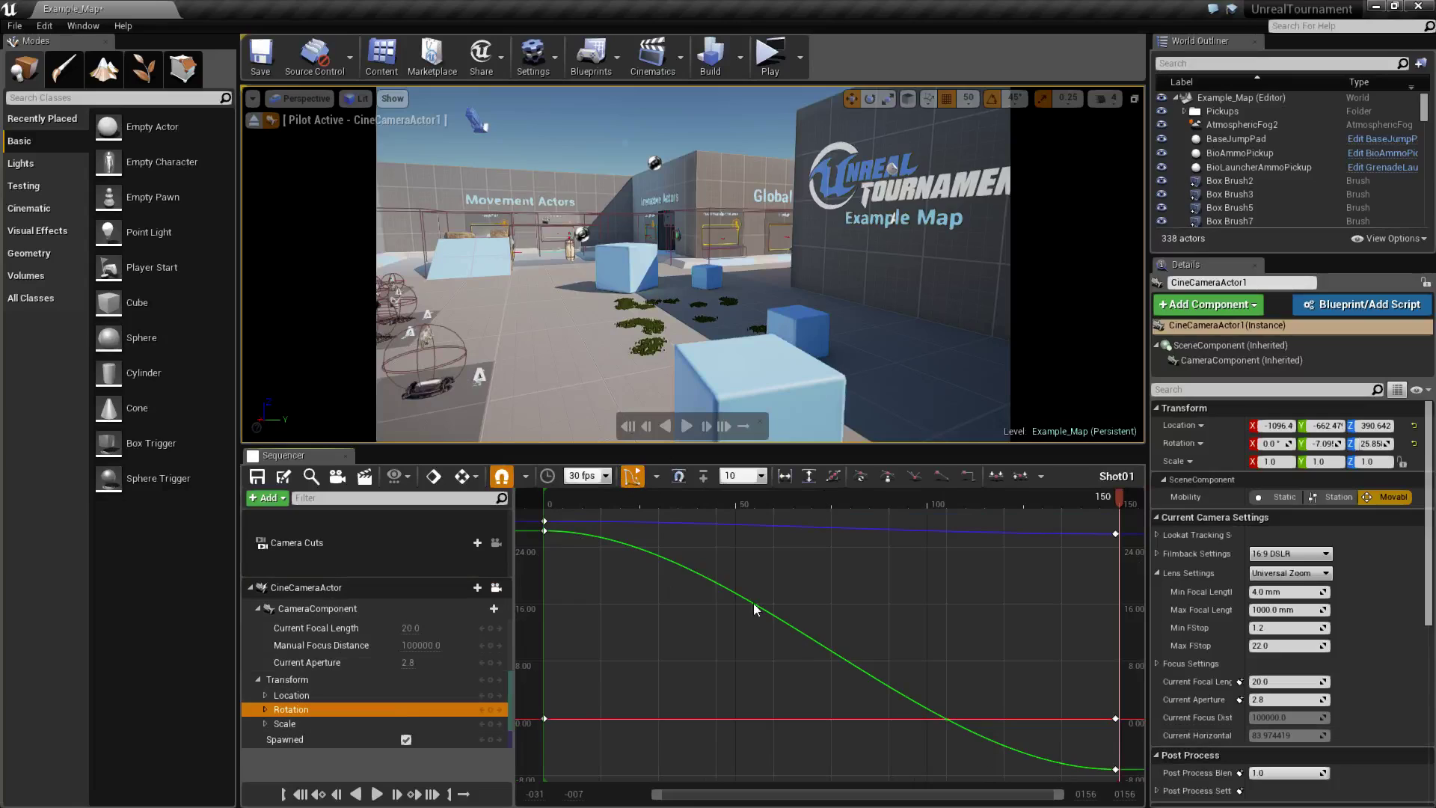
pyautogui.moveTo(532, 510); pyautogui.dragTo(1141, 778)
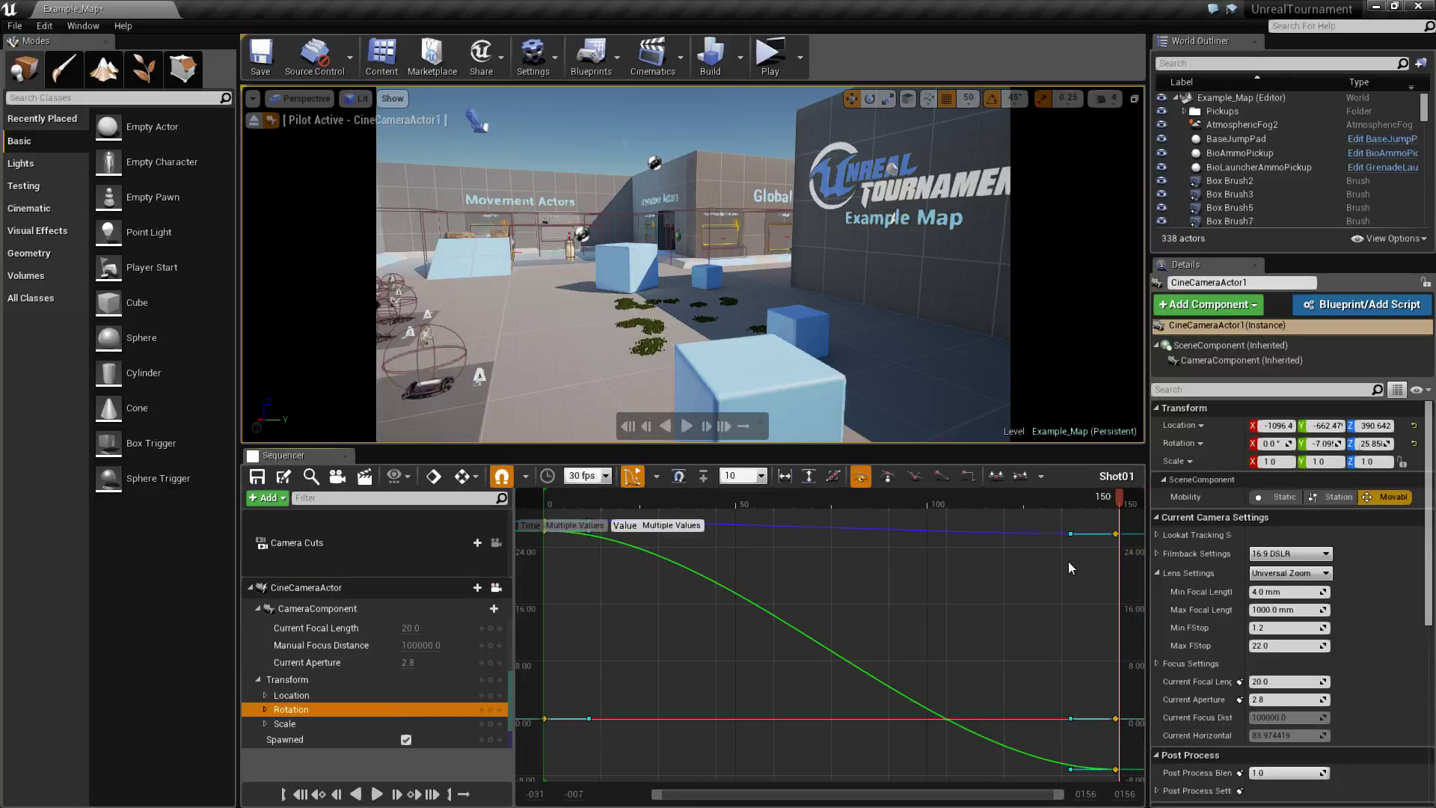
pyautogui.click(942, 475)
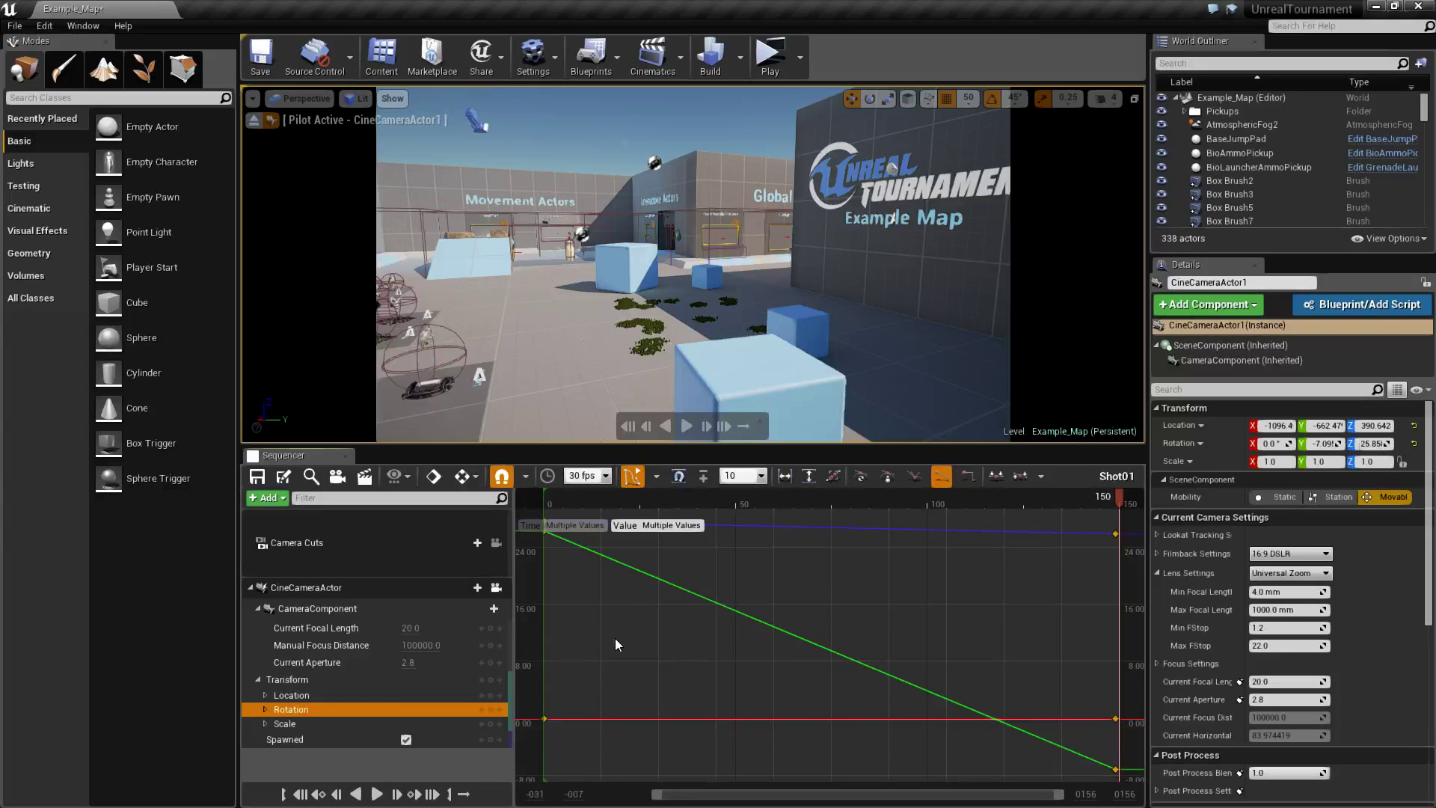
pyautogui.moveTo(972, 707)
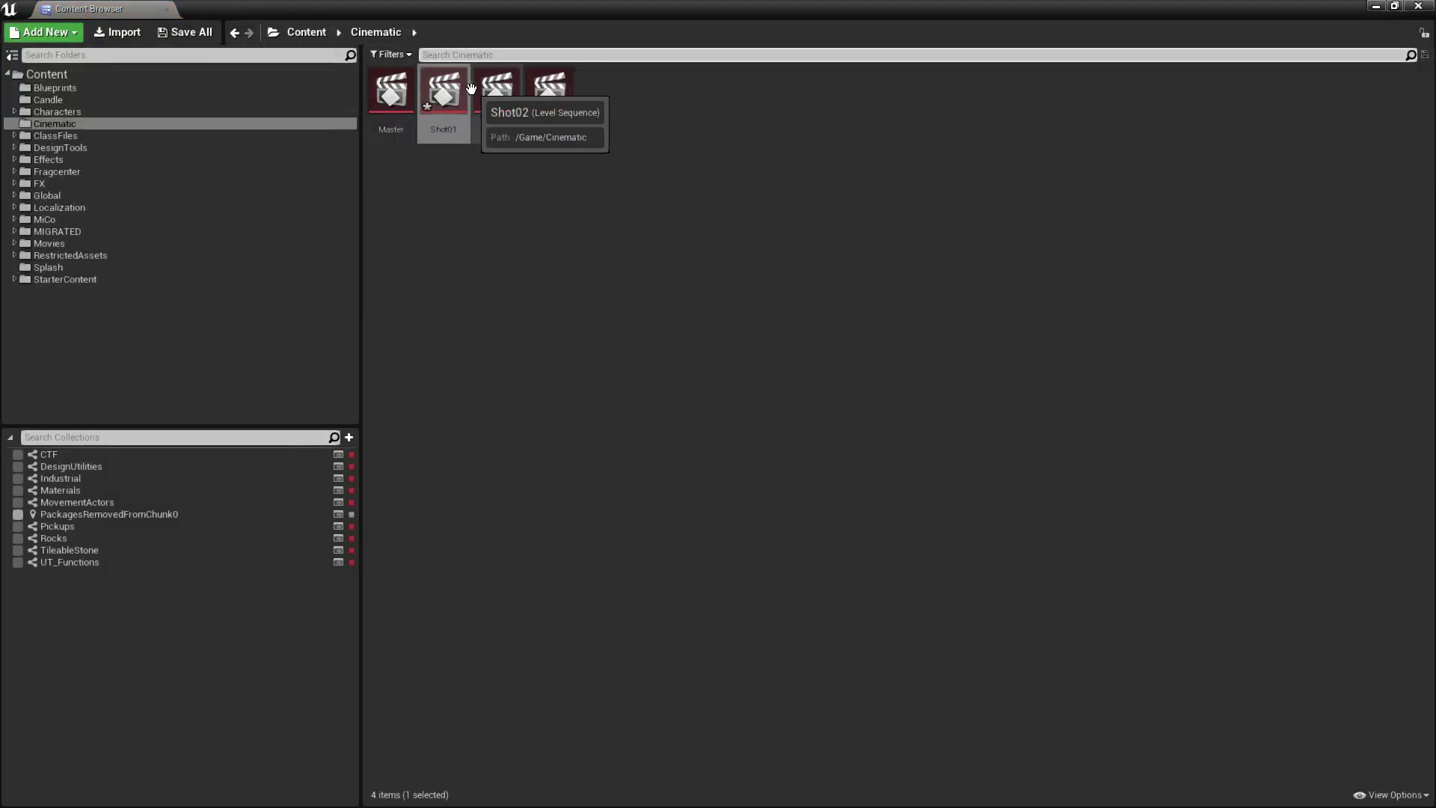
# - Open Shot02, close the Content Browser, and frame a wide view of the logo wall
pyautogui.click(501, 91)
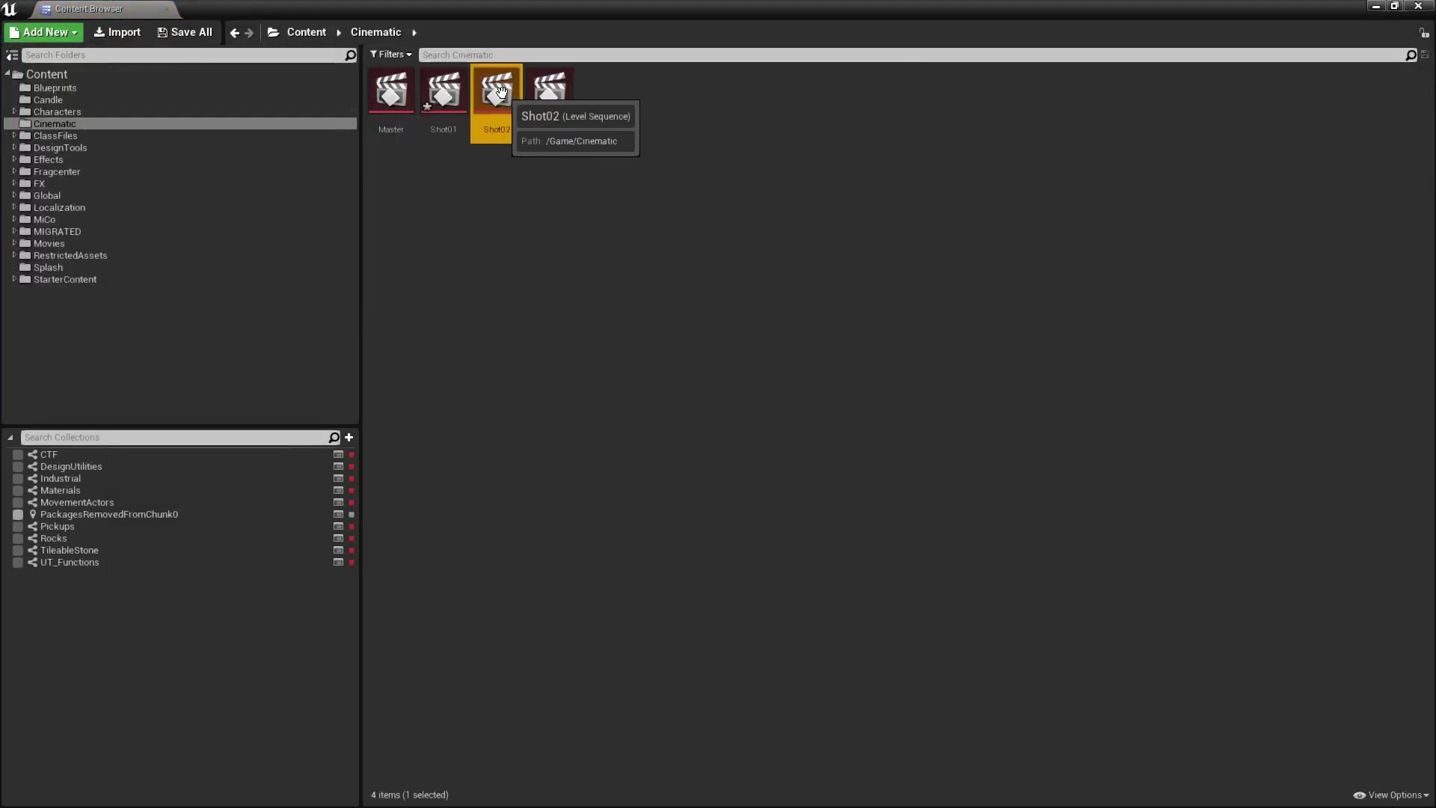
pyautogui.click(1412, 7)
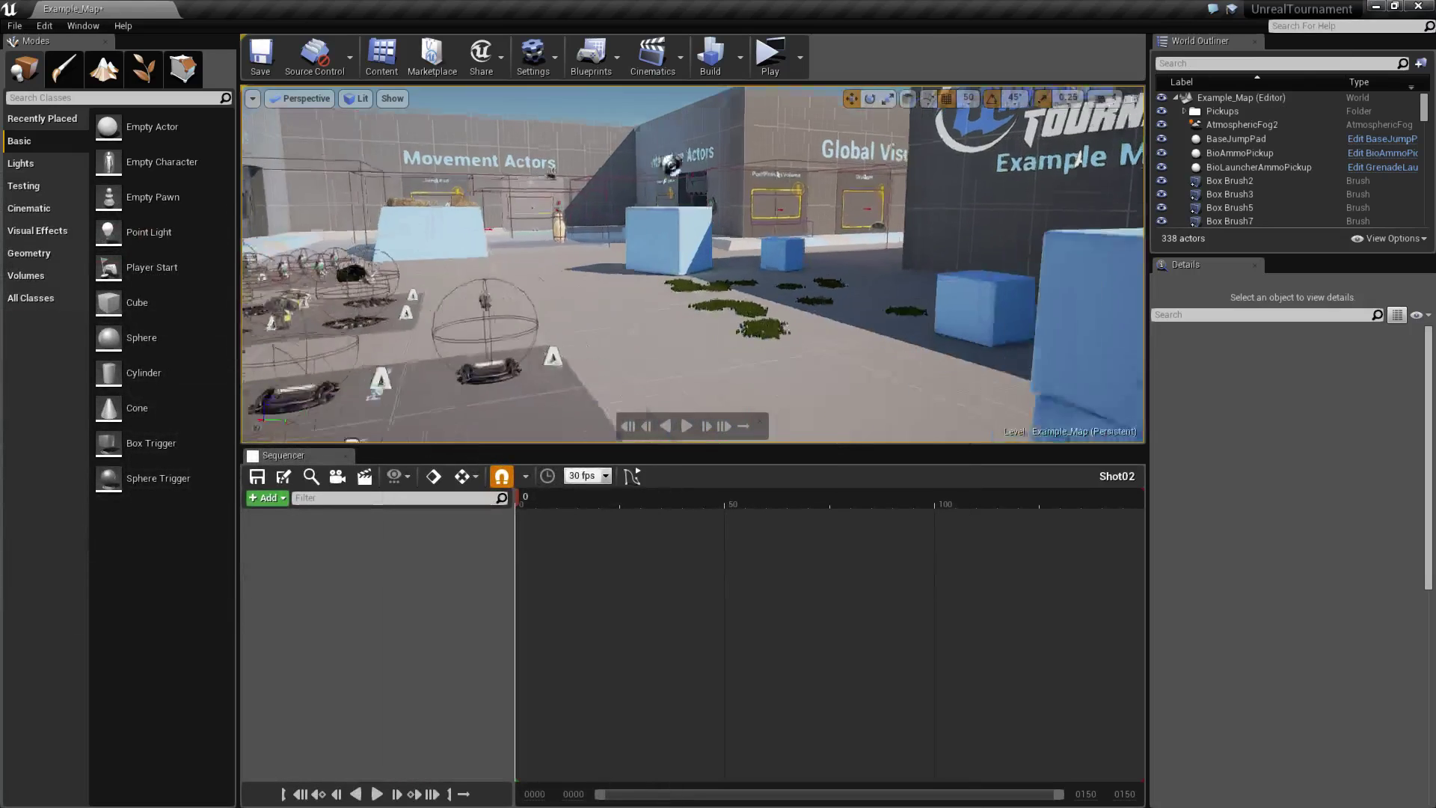
pyautogui.moveTo(636, 314); pyautogui.dragTo(667, 308, button='right')
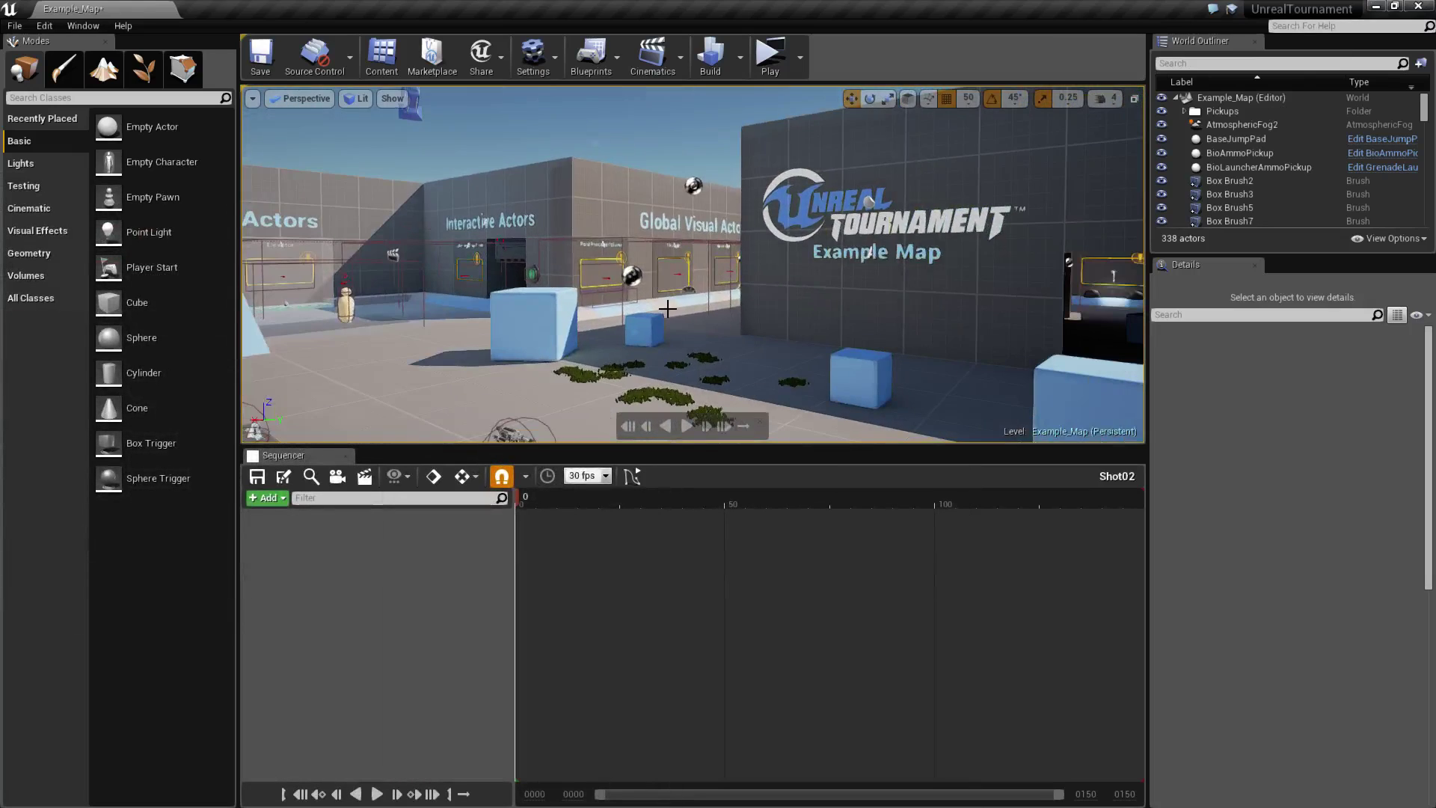
pyautogui.scroll(-2, 667, 308)
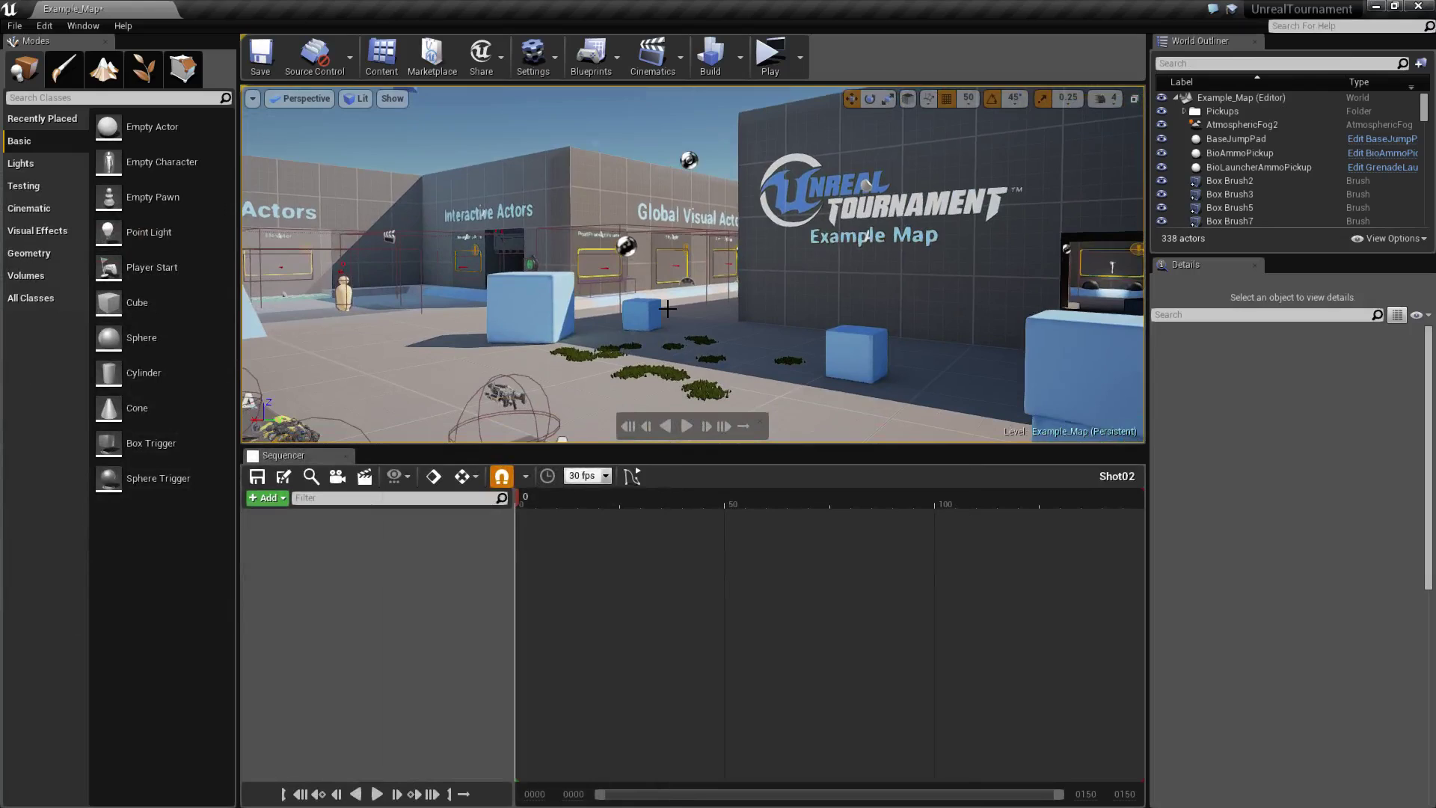
pyautogui.scroll(-5, 668, 308)
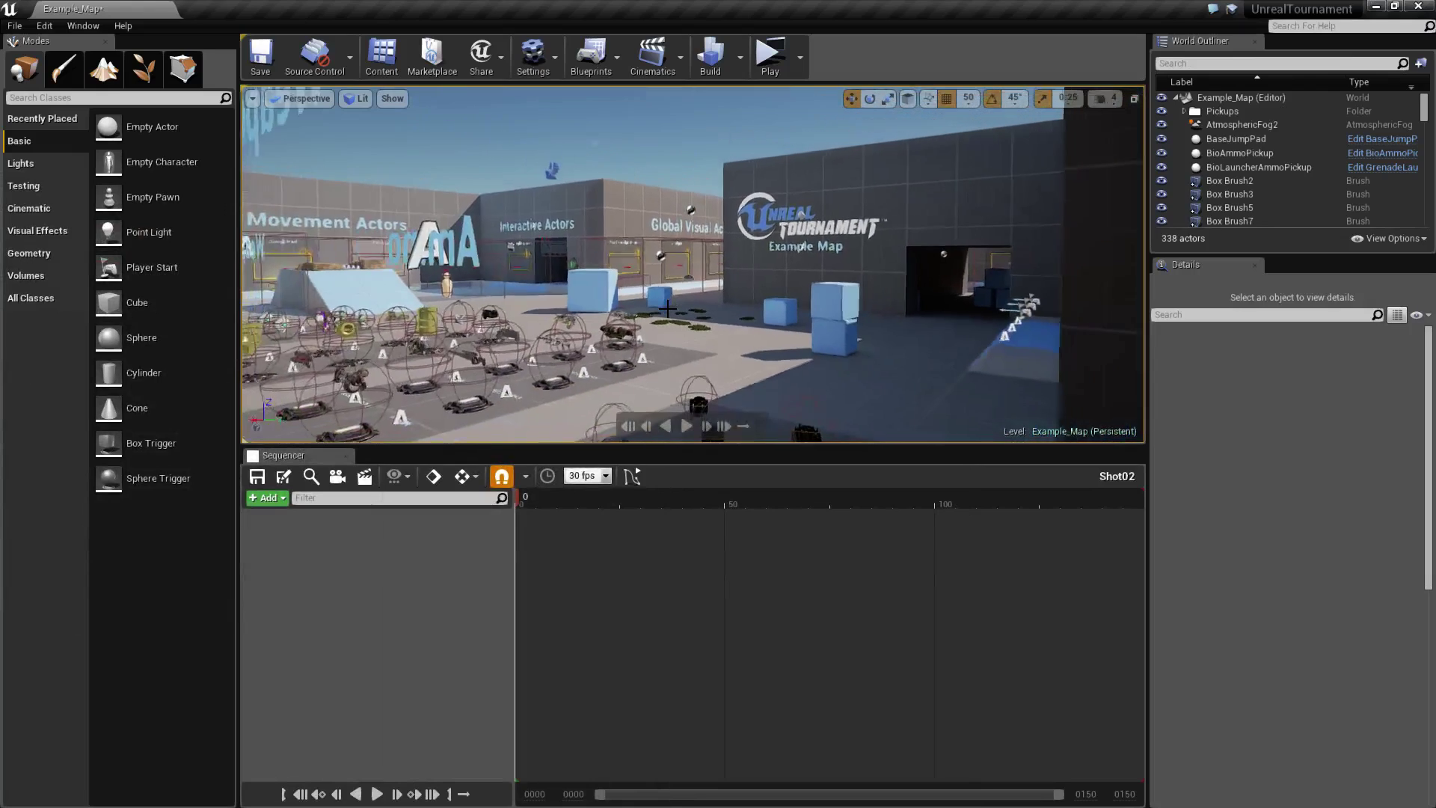
pyautogui.scroll(3, 667, 308)
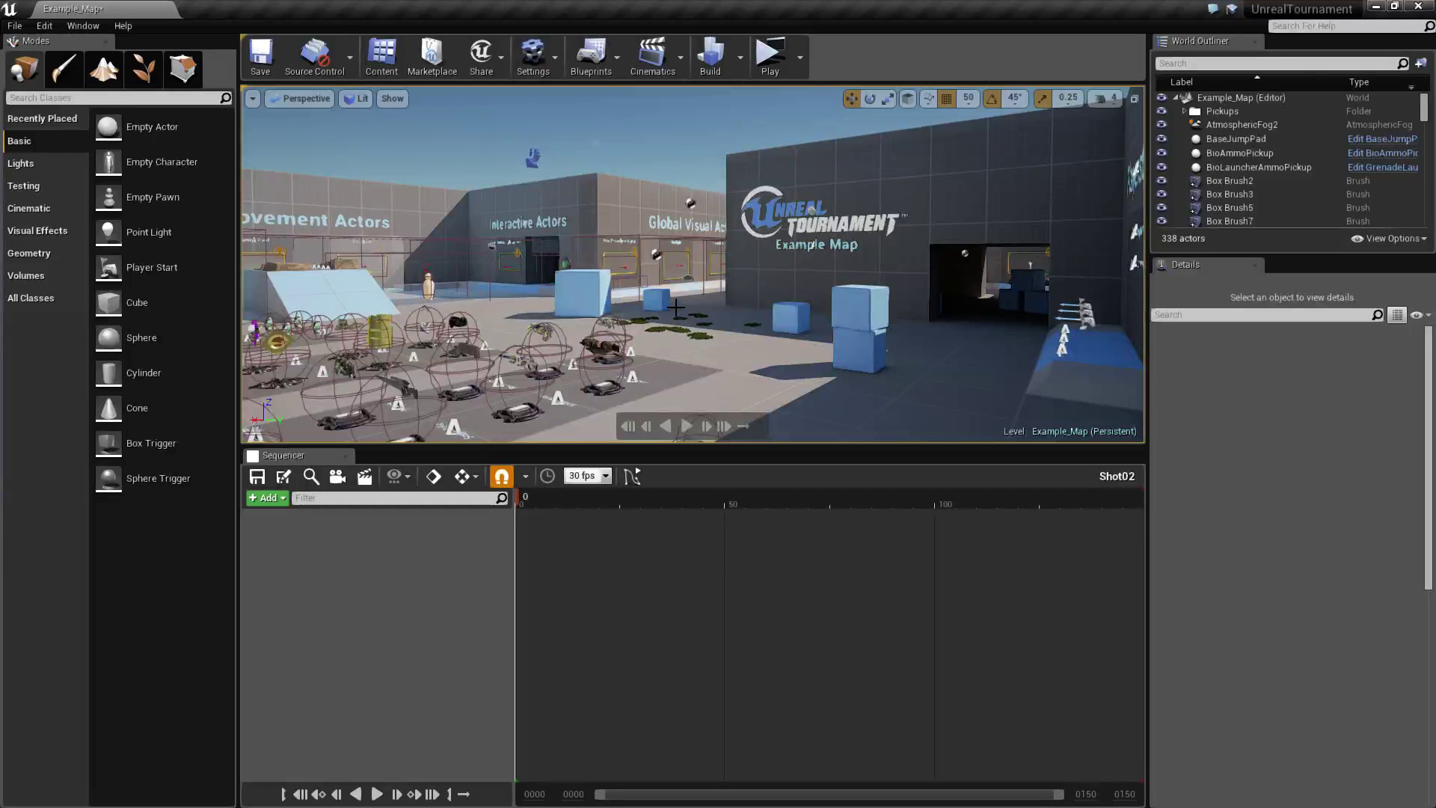
# - Add CineCameraActor2 as Shot02's camera cut, toggle its camera lock, and set focal length 20
pyautogui.click(337, 477)
pyautogui.click(402, 588)
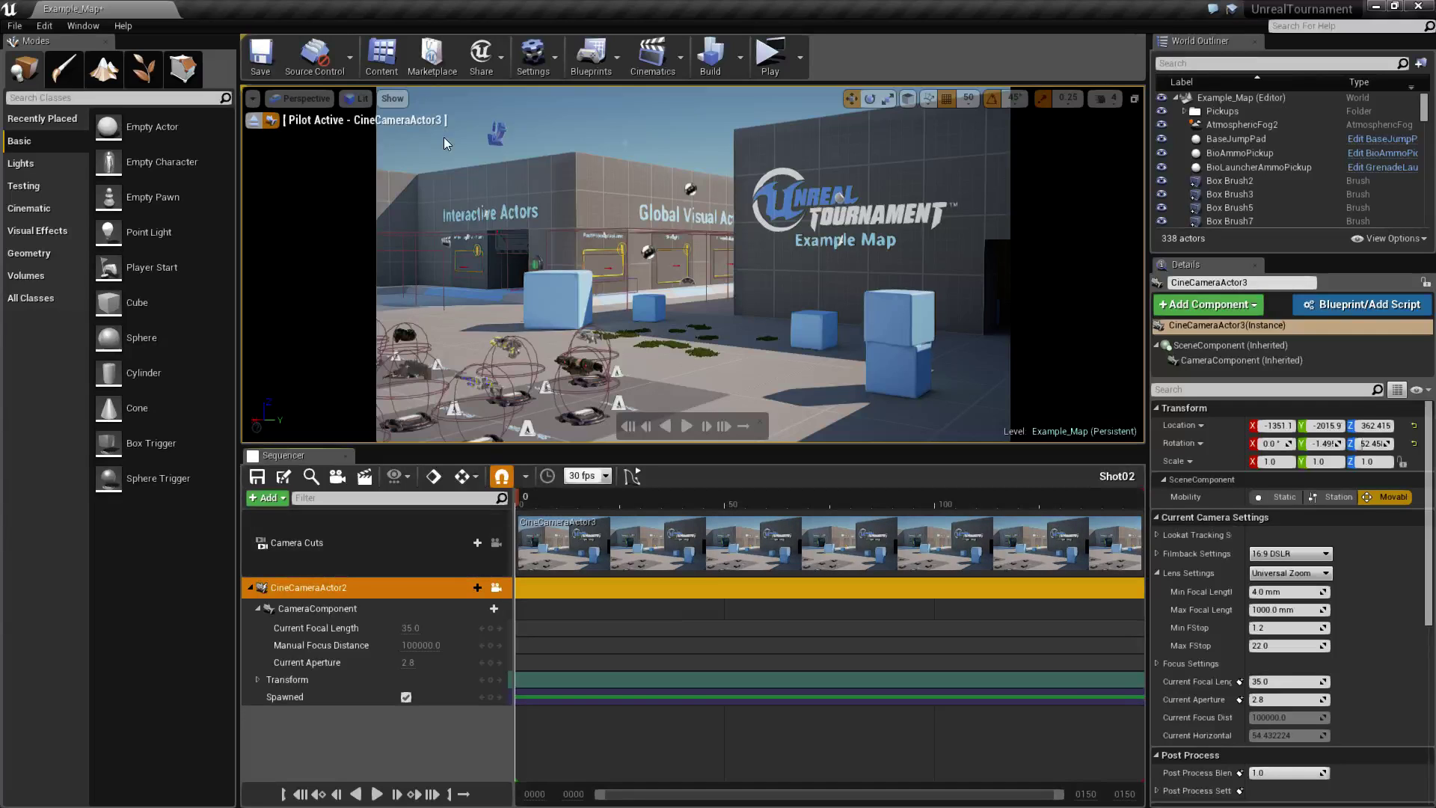
pyautogui.click(496, 587)
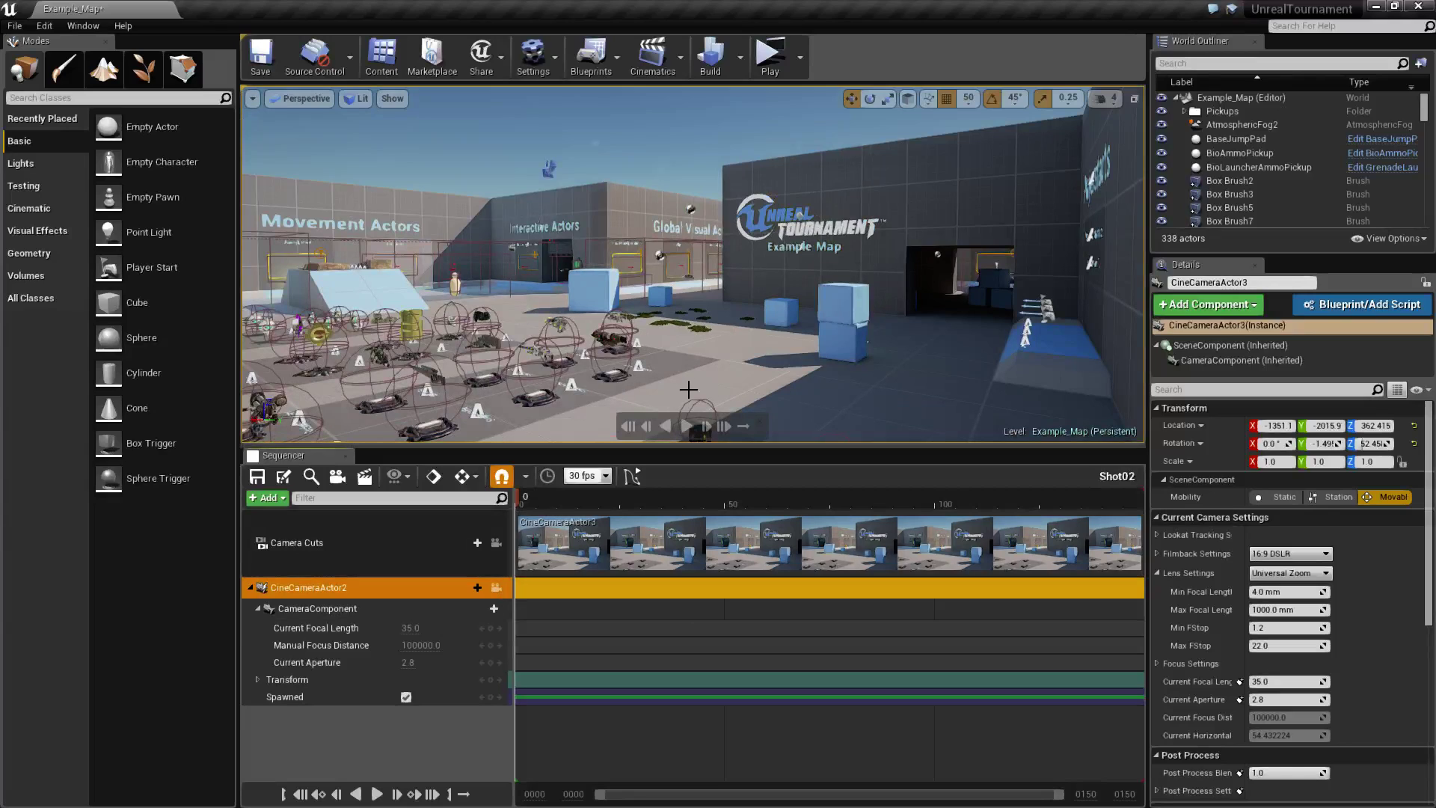
pyautogui.click(496, 587)
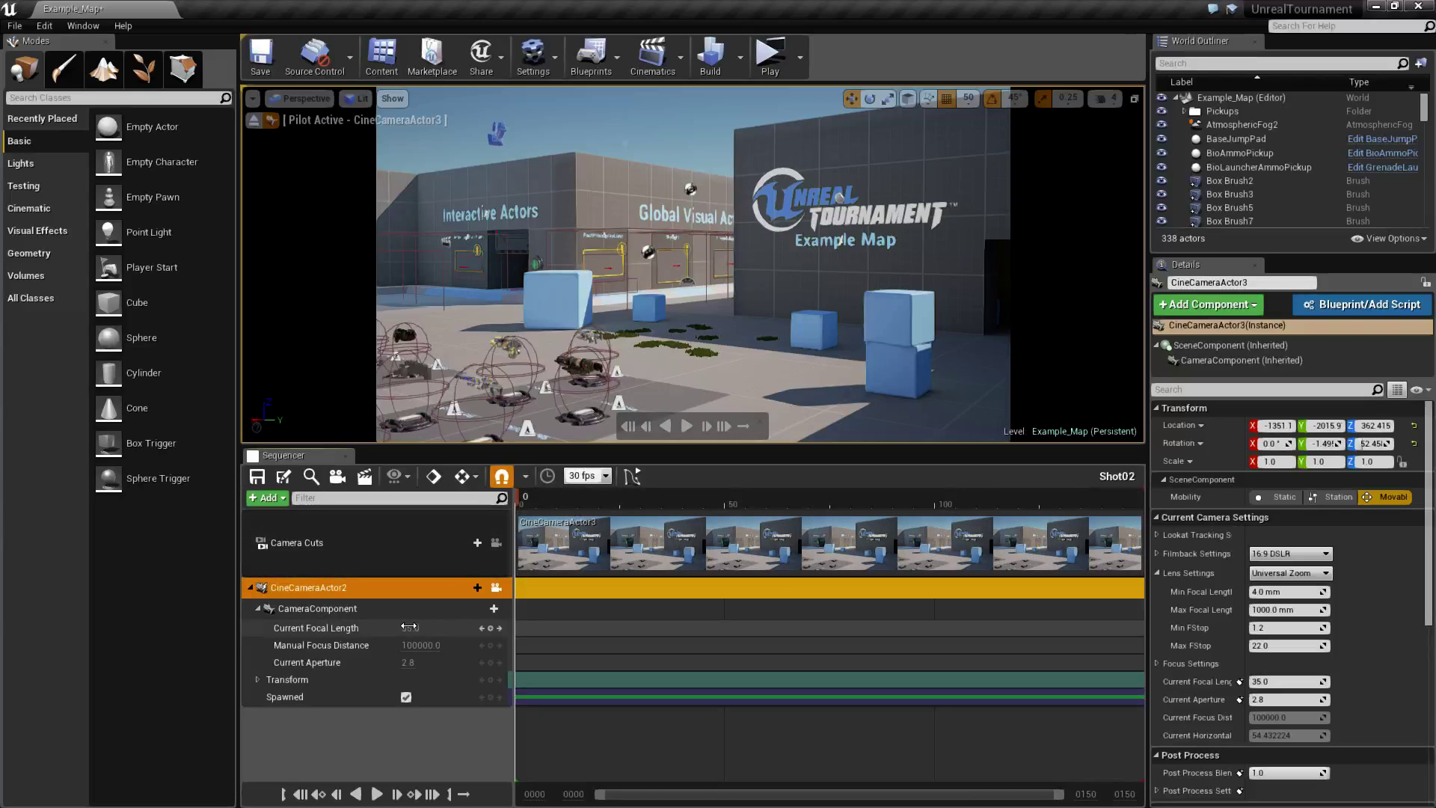
pyautogui.write('20')
pyautogui.press('Return')
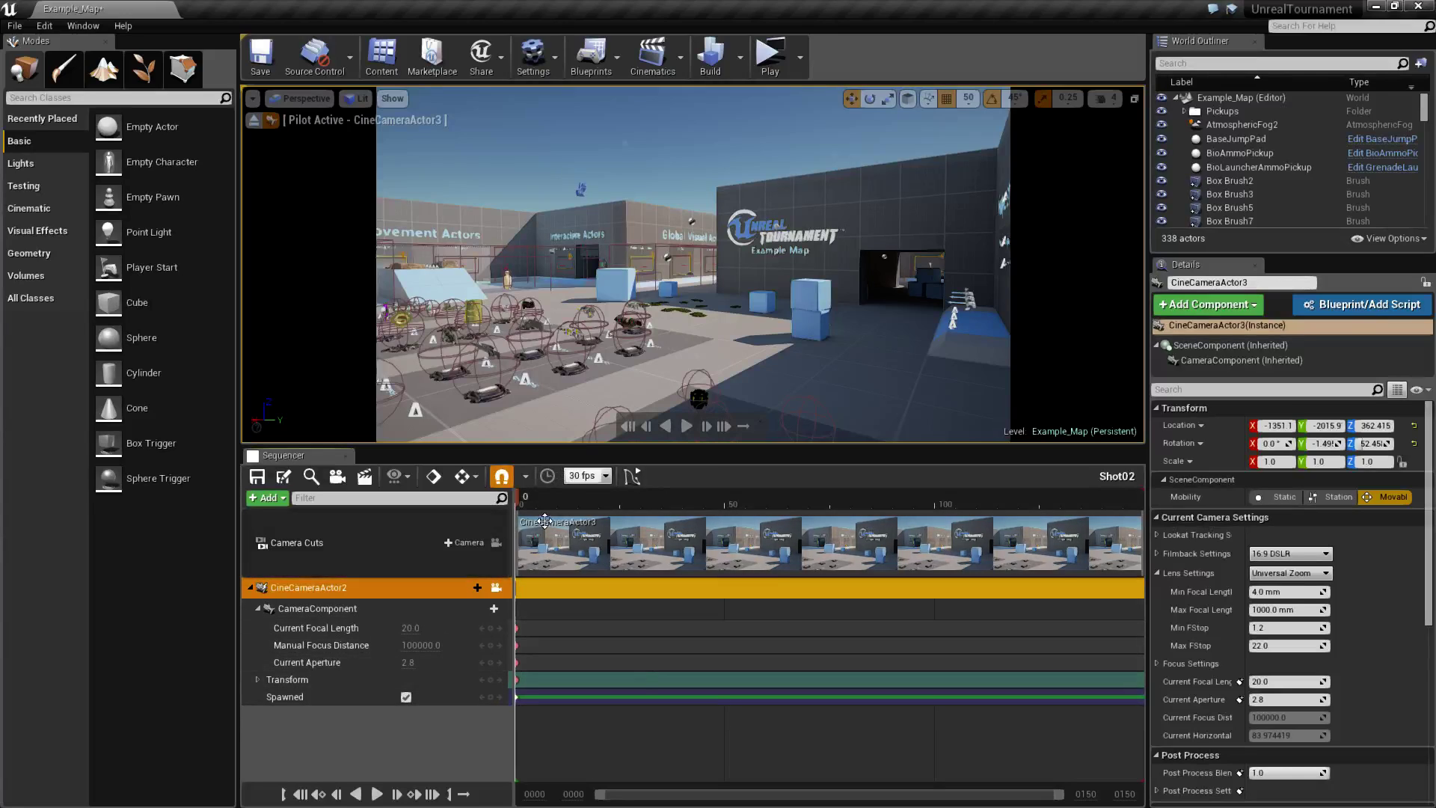
# - Key the Shot02 camera pushed forward toward the logo wall at frame 150, then play it back
pyautogui.moveTo(520, 499); pyautogui.dragTo(1143, 522)
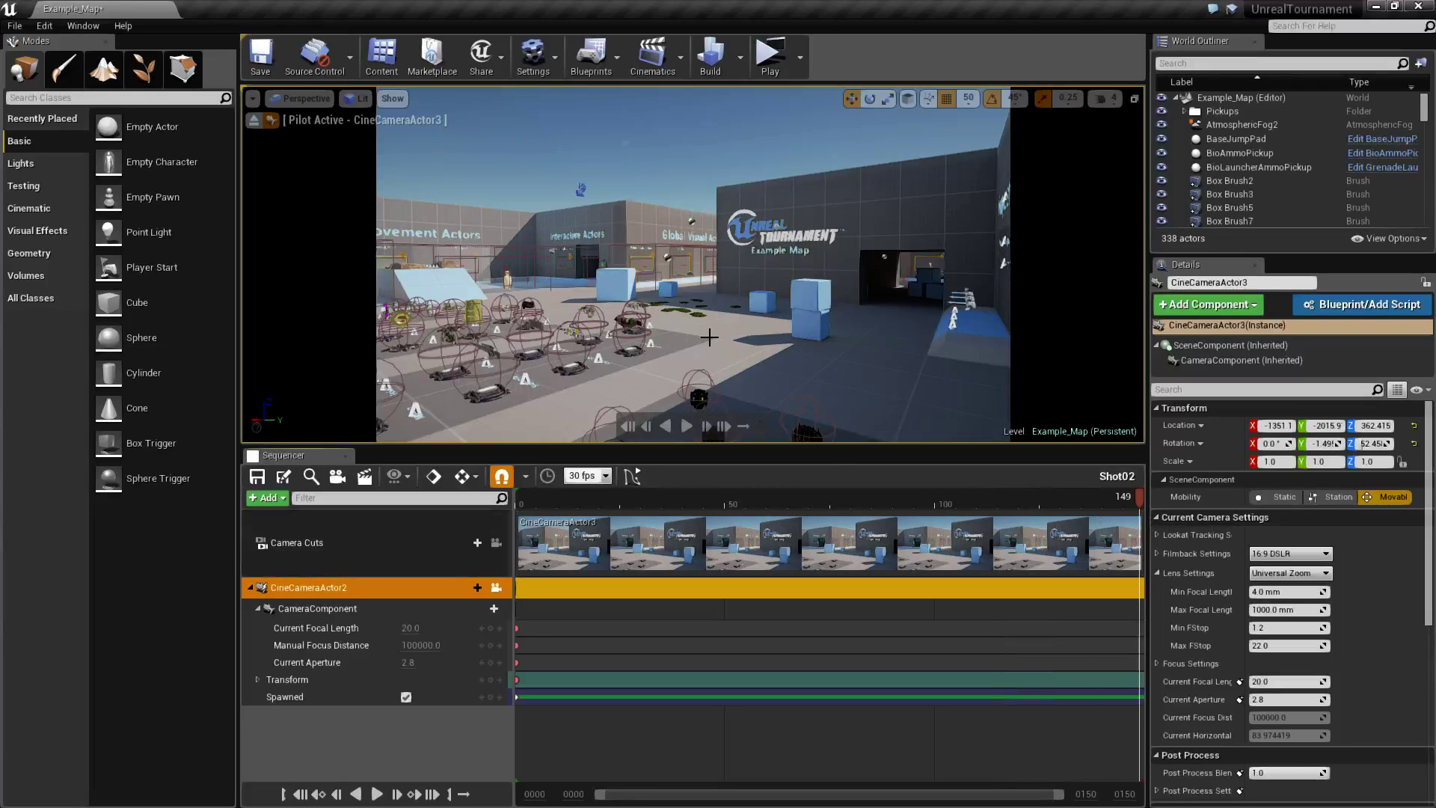
pyautogui.press('Up')
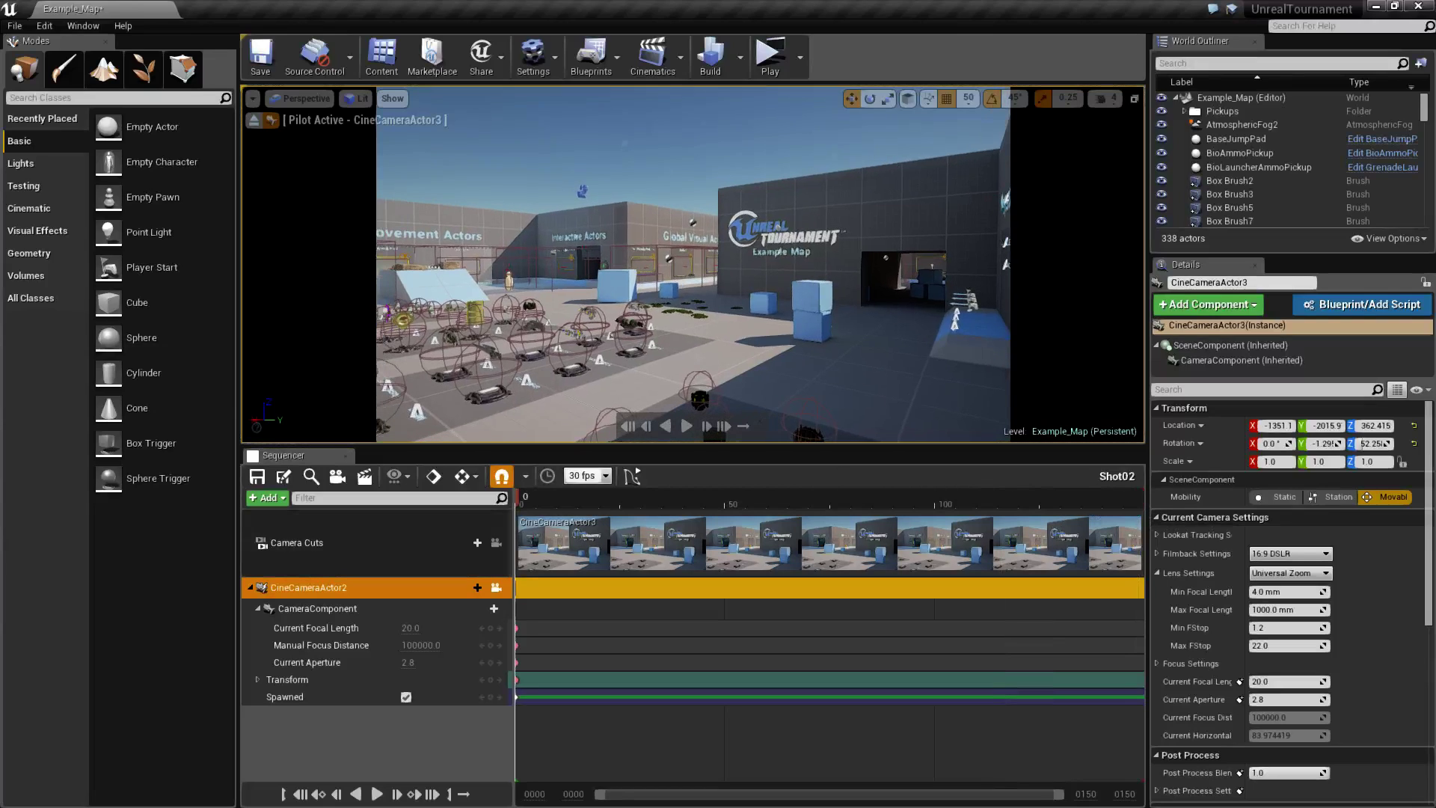
pyautogui.moveTo(522, 499); pyautogui.dragTo(1137, 499)
pyautogui.moveTo(709, 277); pyautogui.dragTo(692, 288, button='right')
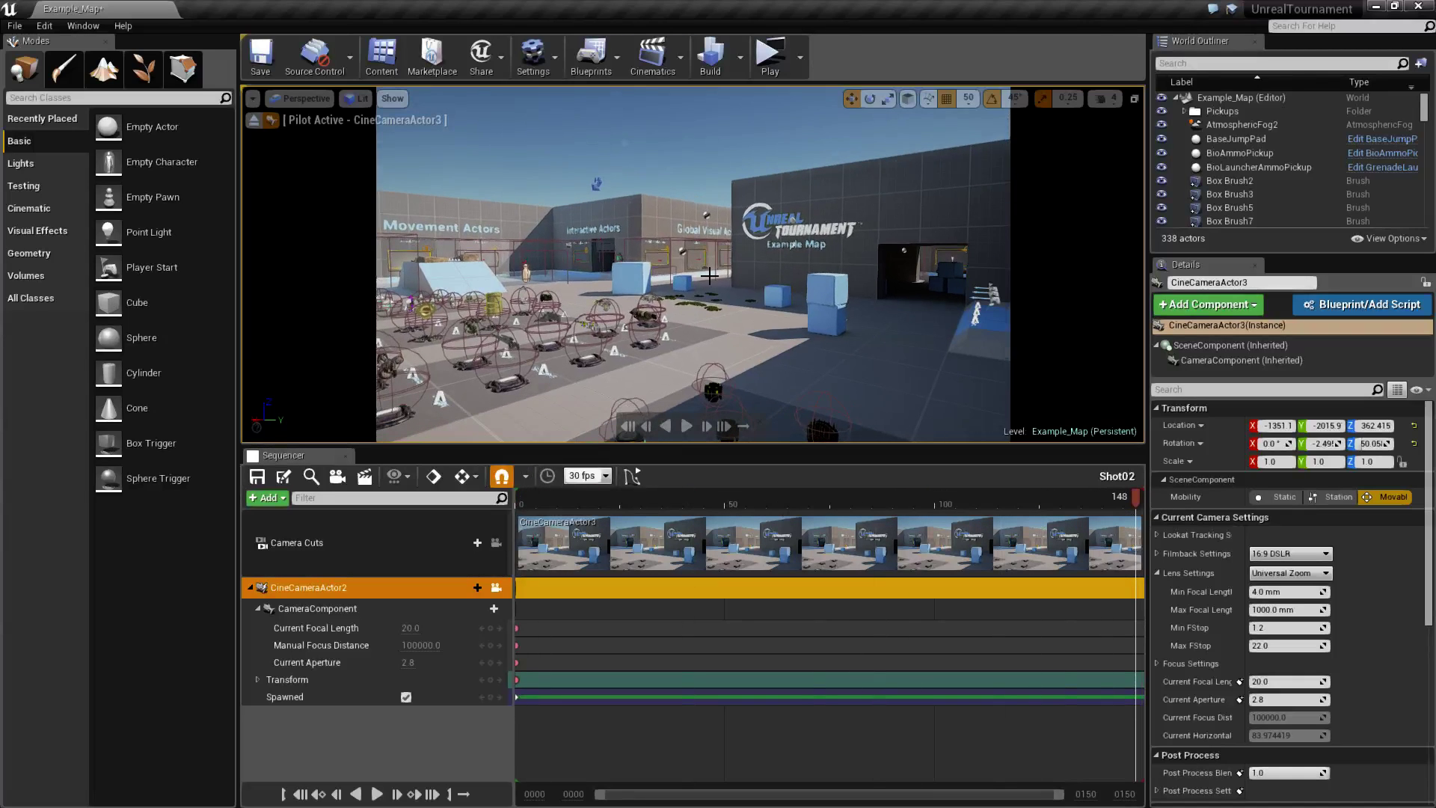
pyautogui.scroll(10, 709, 276)
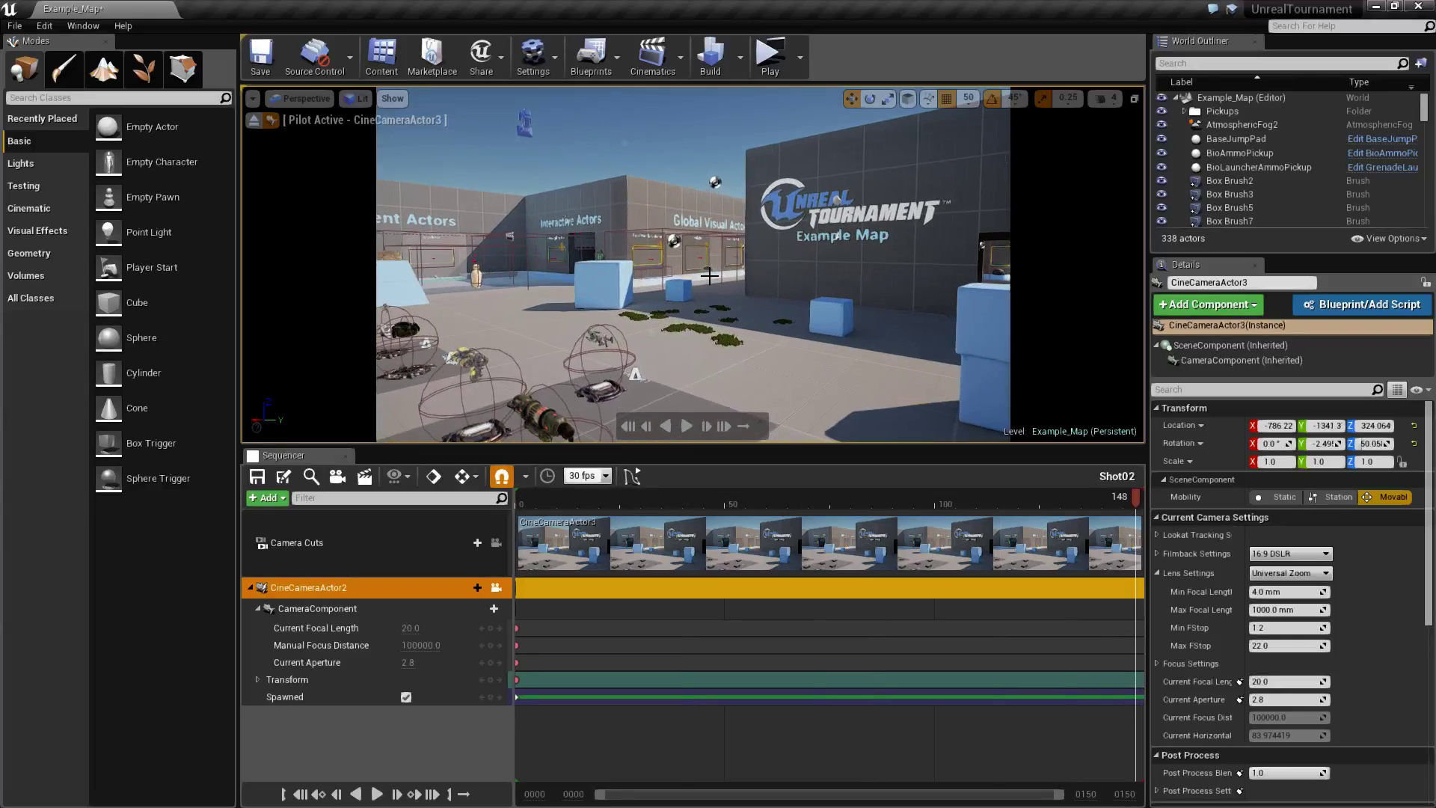
pyautogui.scroll(-2, 709, 276)
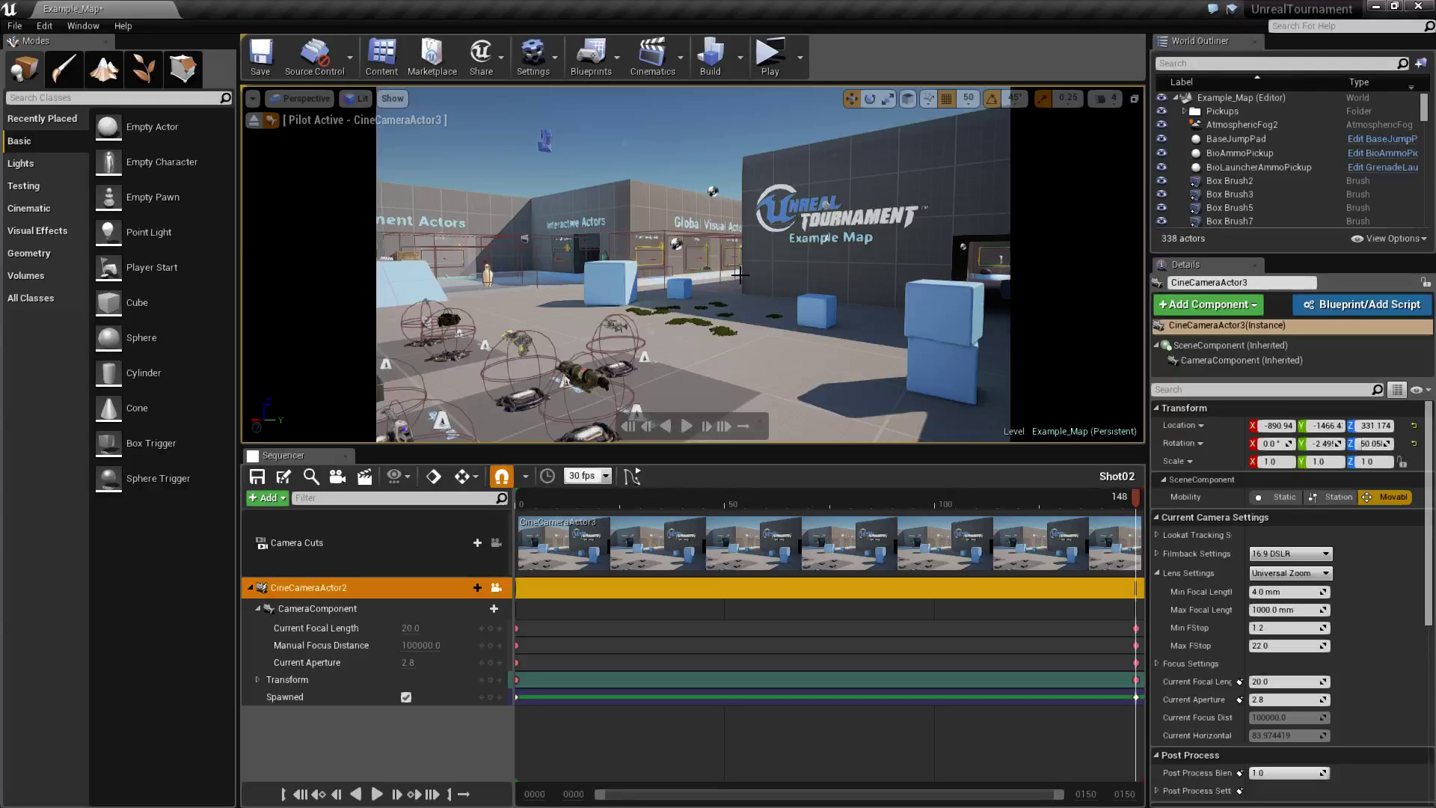
pyautogui.scroll(1, 684, 429)
pyautogui.click(687, 426)
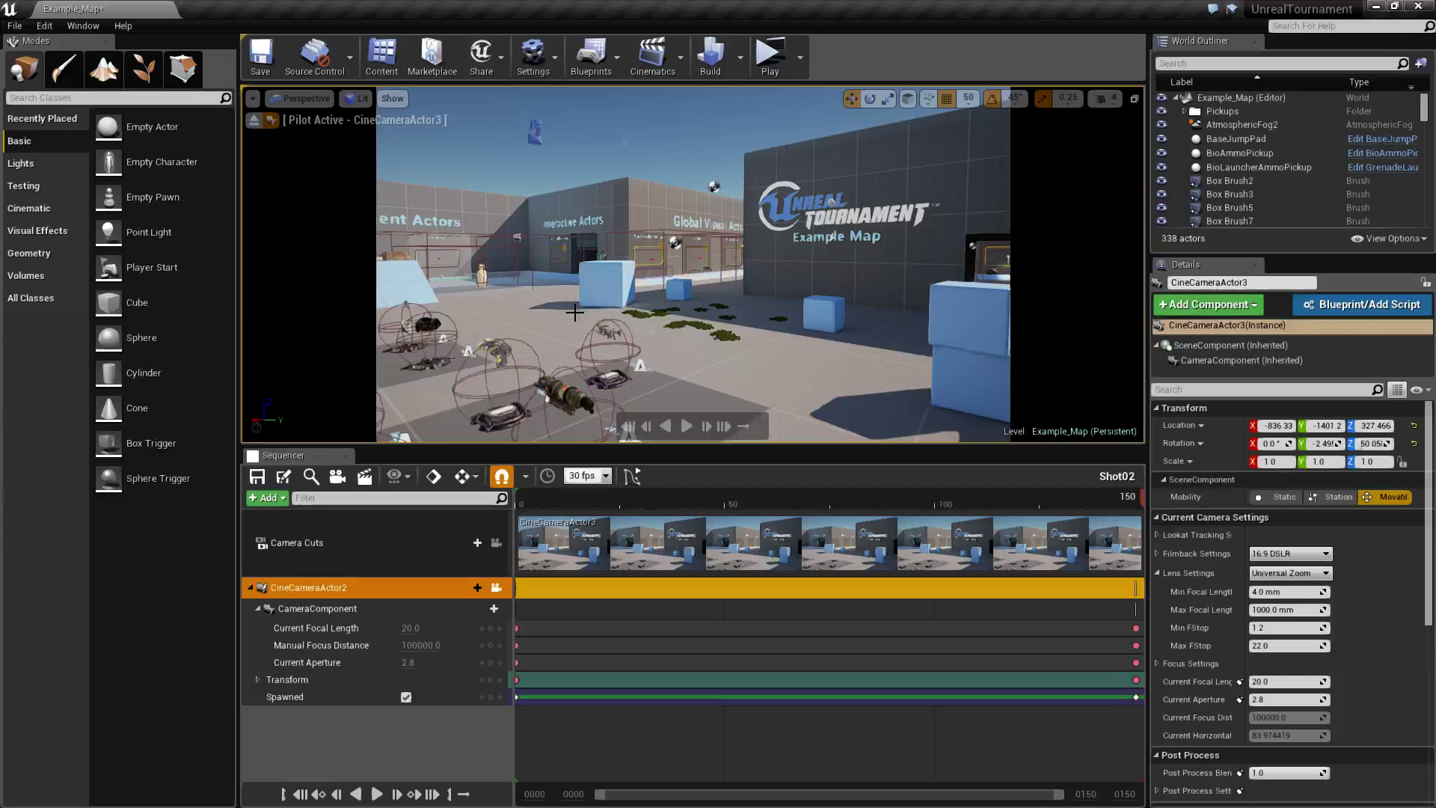
# - Re-aim the Shot02 camera, then open the Shot03 sequence from the Cinematic folder
pyautogui.moveTo(694, 263); pyautogui.dragTo(665, 288, button='right')
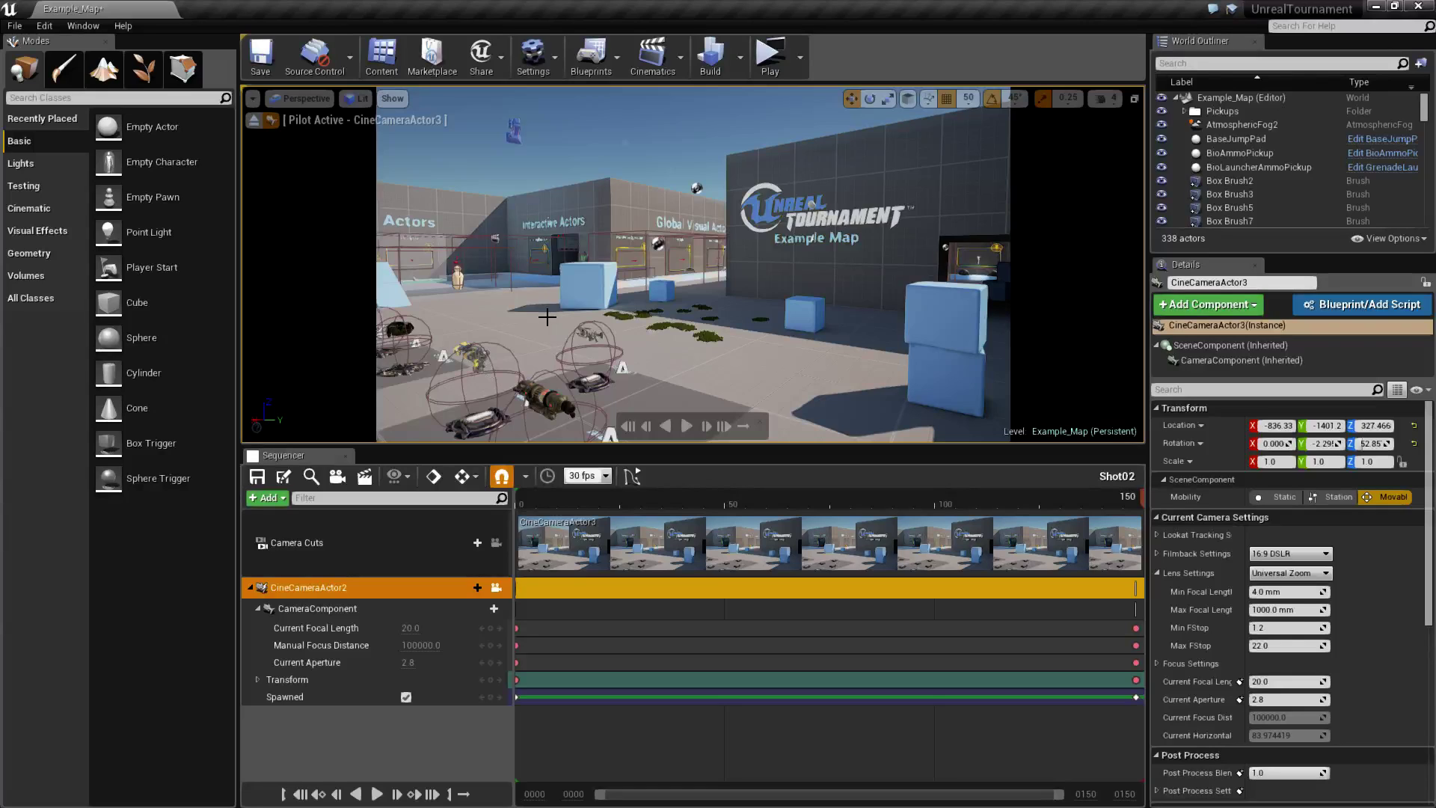
pyautogui.click(390, 66)
pyautogui.click(560, 70)
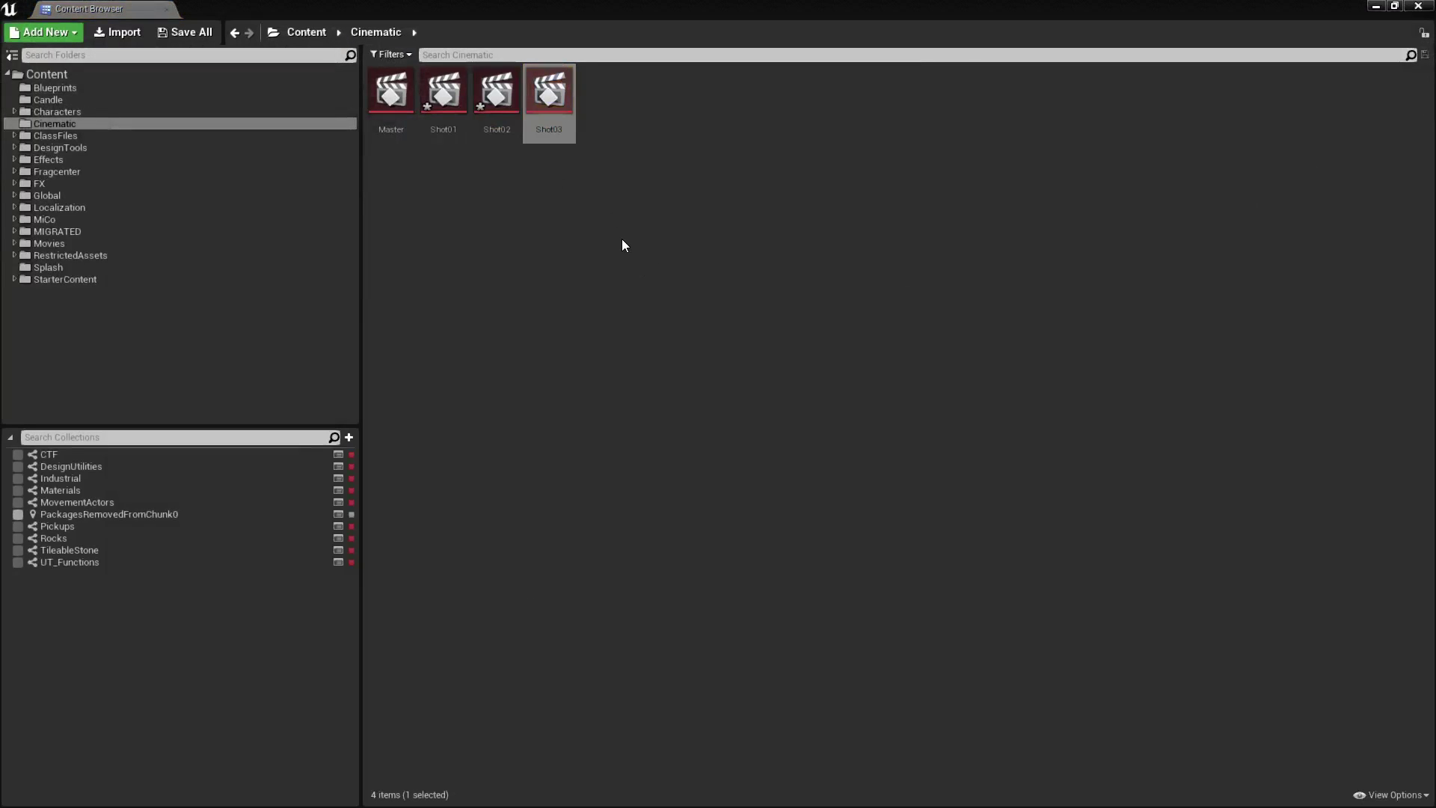
pyautogui.doubleClick(569, 100)
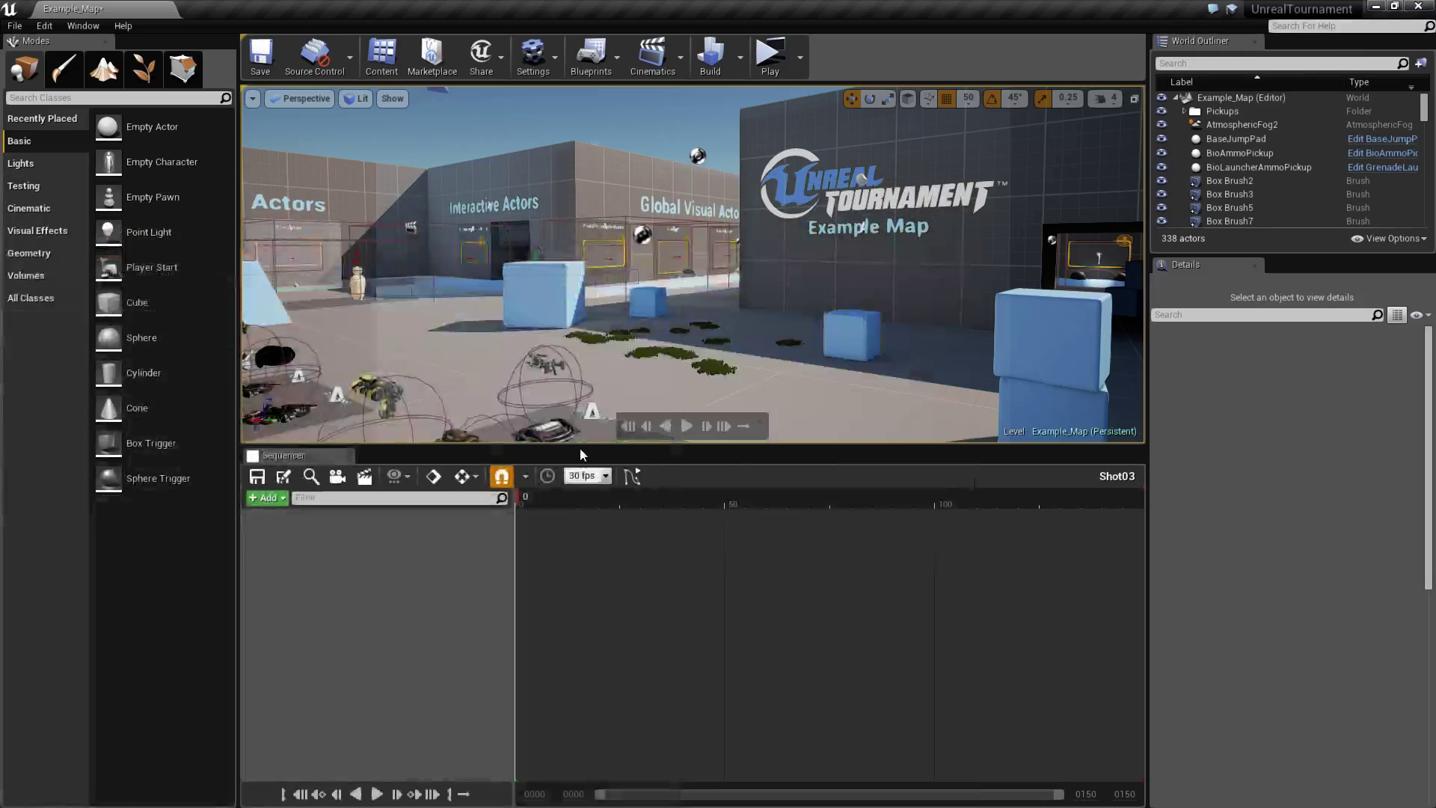
# - Move the viewport forward toward the walls for Shot03's starting view
pyautogui.moveTo(658, 397); pyautogui.dragTo(733, 386)
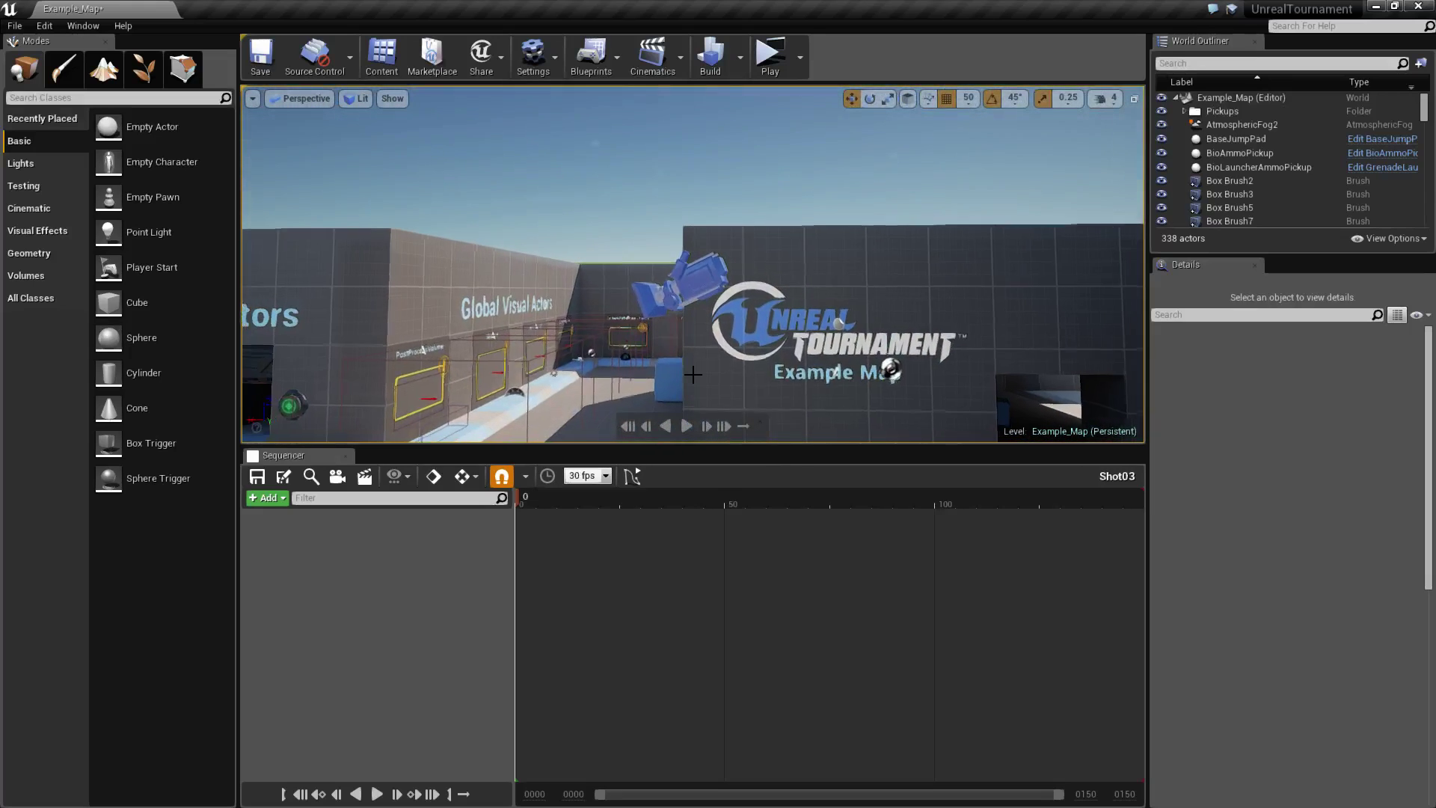
pyautogui.scroll(-5, 693, 374)
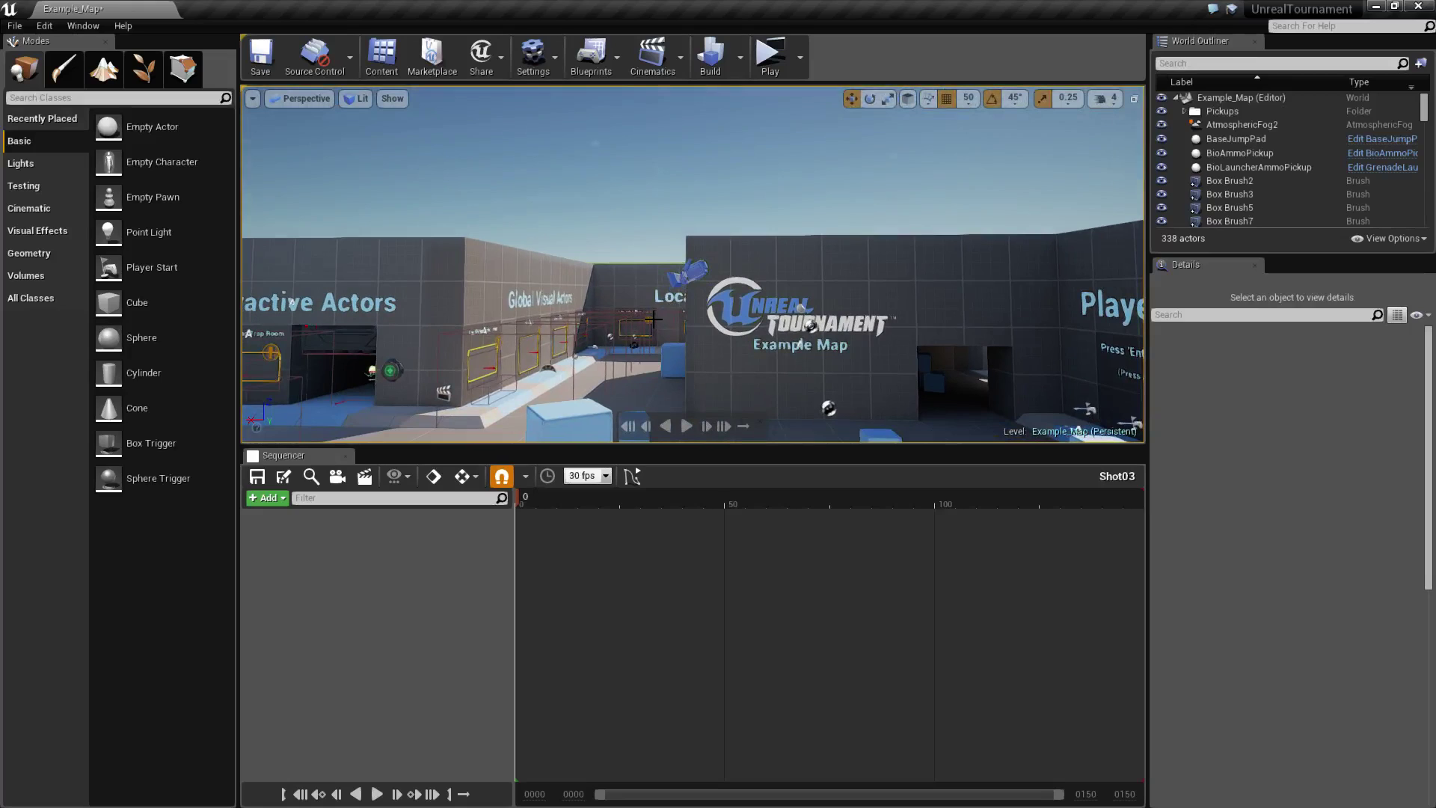
# - Add a new cine camera to Shot03 with a focal length of 20
pyautogui.click(336, 476)
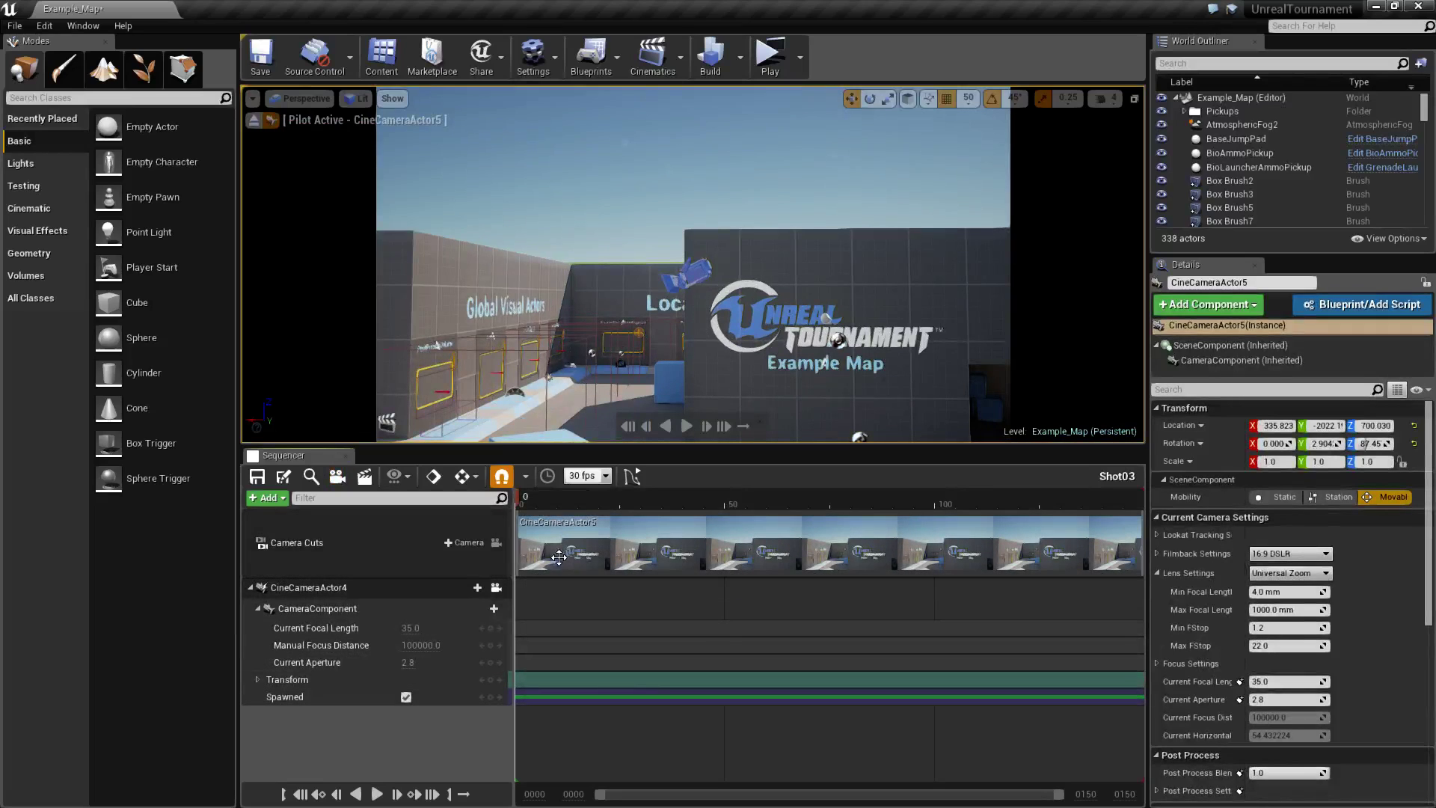
pyautogui.write('20')
pyautogui.press('Return')
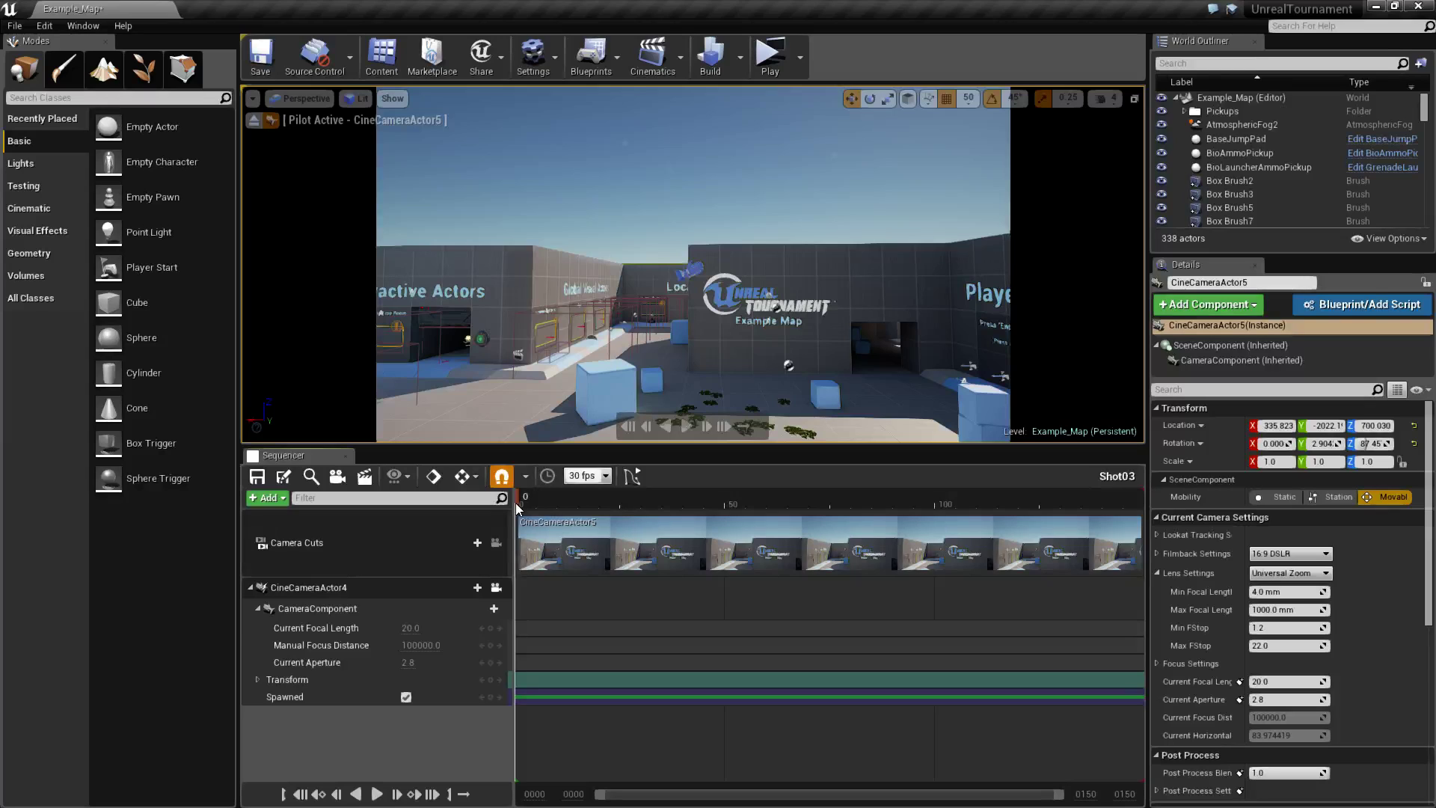
# - Lower CineCameraActor4 at frame 149 and play the shot to preview the move
pyautogui.click(386, 587)
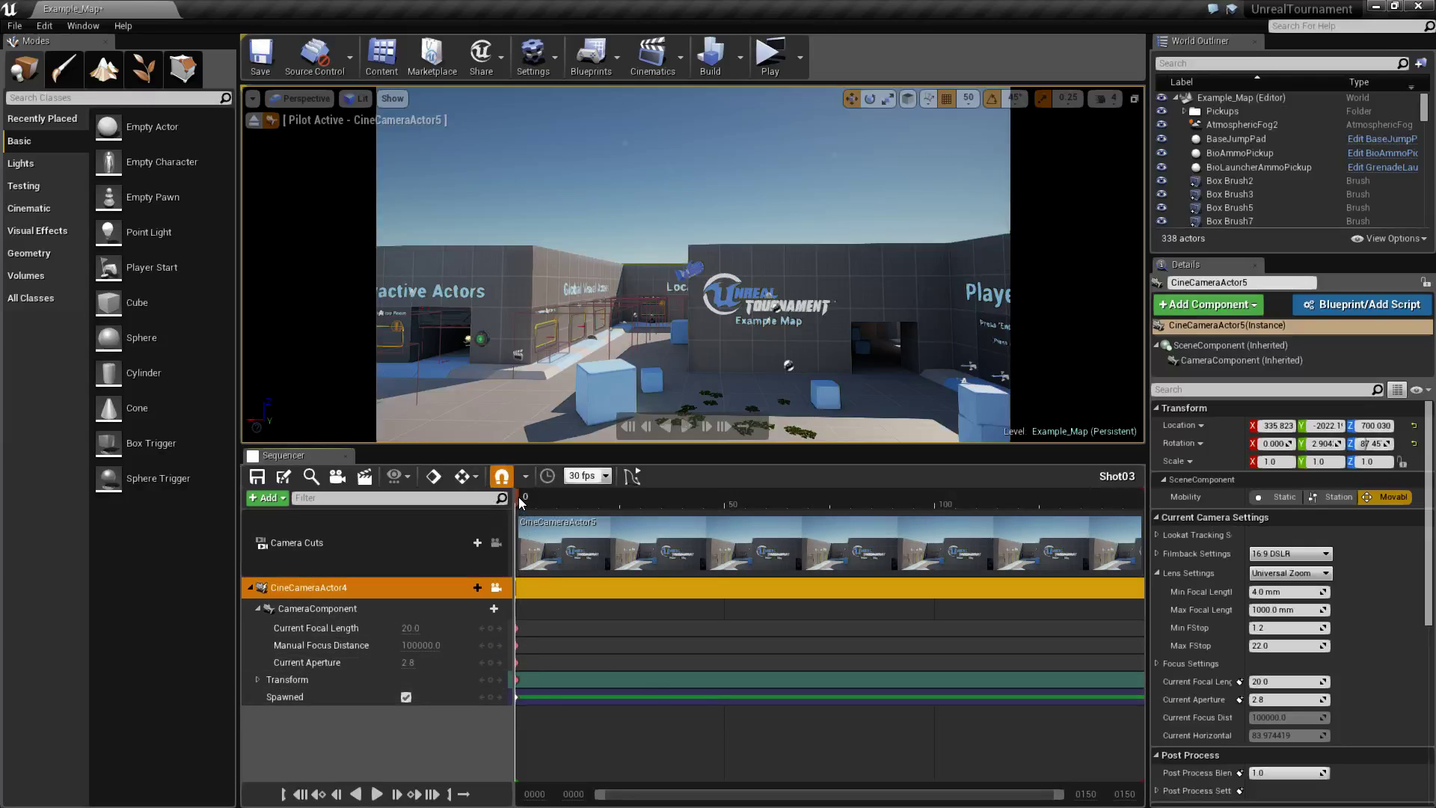
pyautogui.moveTo(521, 503); pyautogui.dragTo(1141, 508)
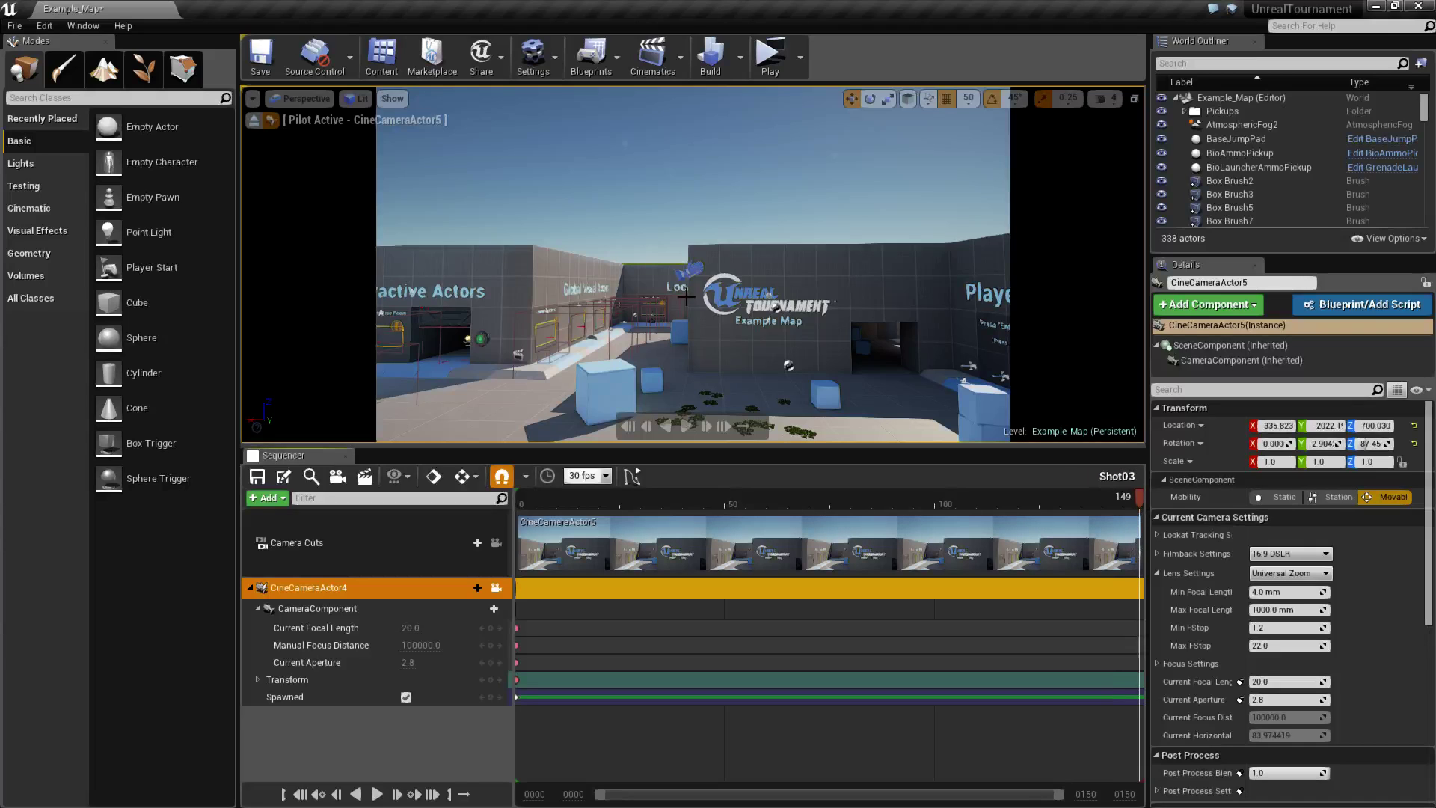
pyautogui.moveTo(696, 299); pyautogui.dragTo(696, 392, button='middle')
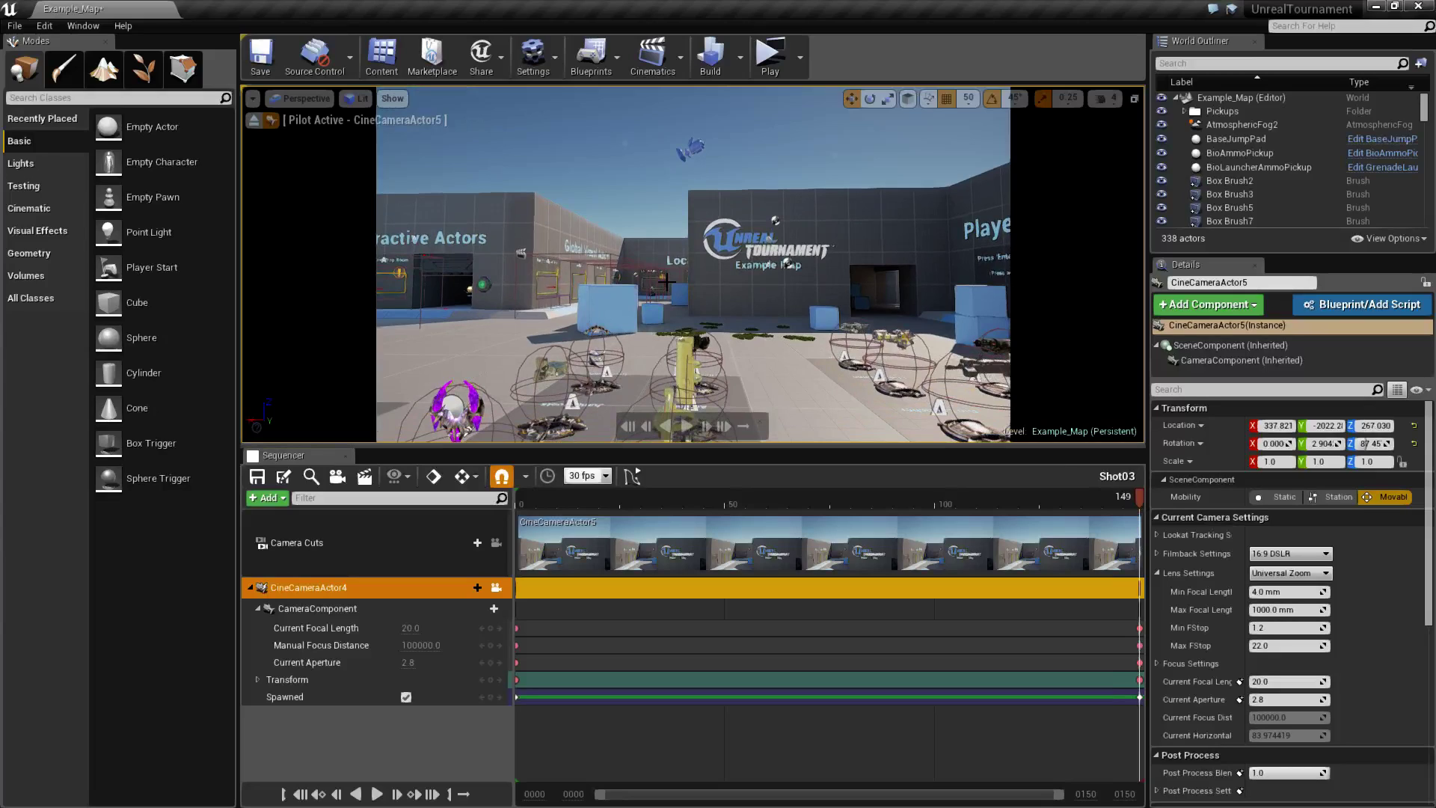
pyautogui.click(684, 428)
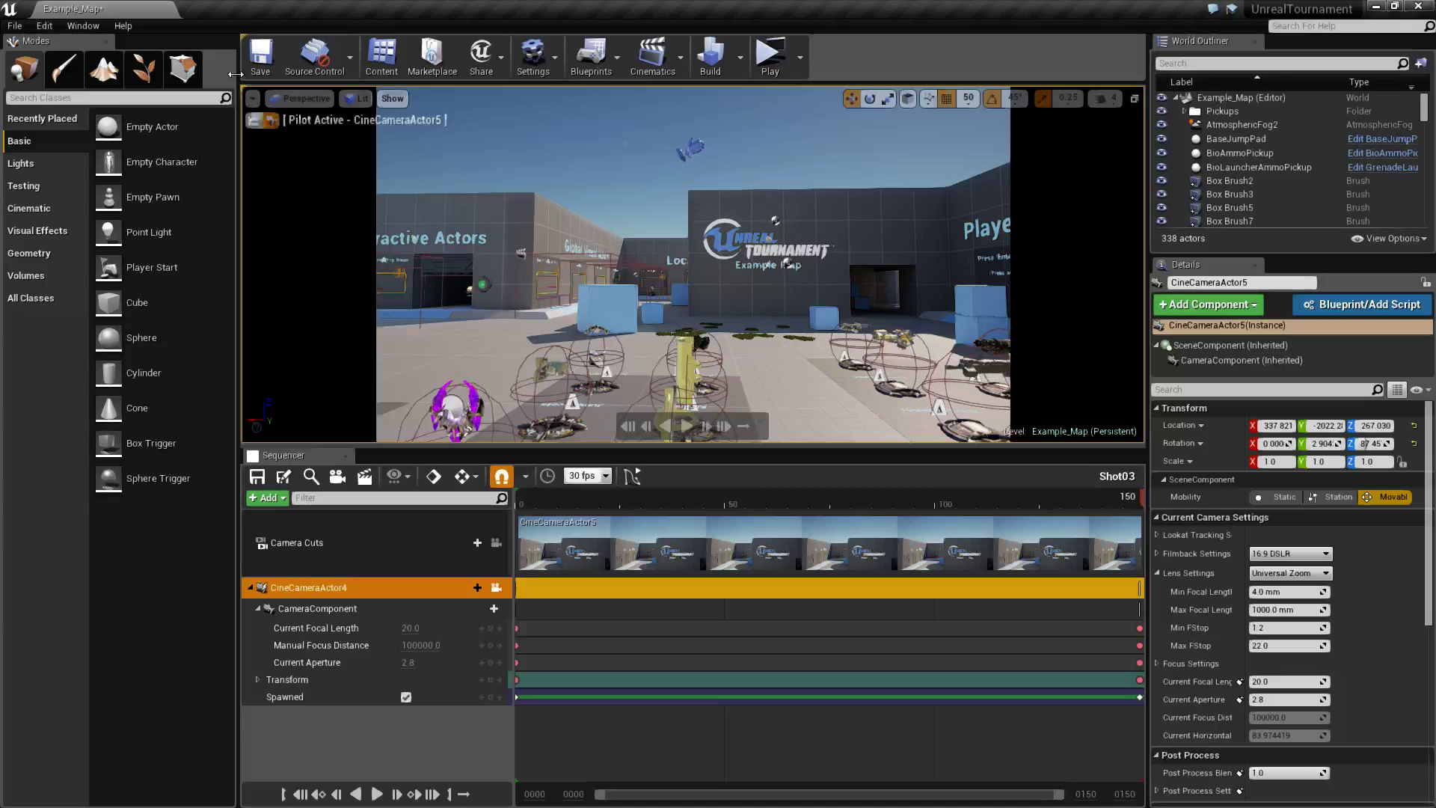
# - Open the Master sequence from the Cinematic folder and close the Content Browser
pyautogui.click(380, 58)
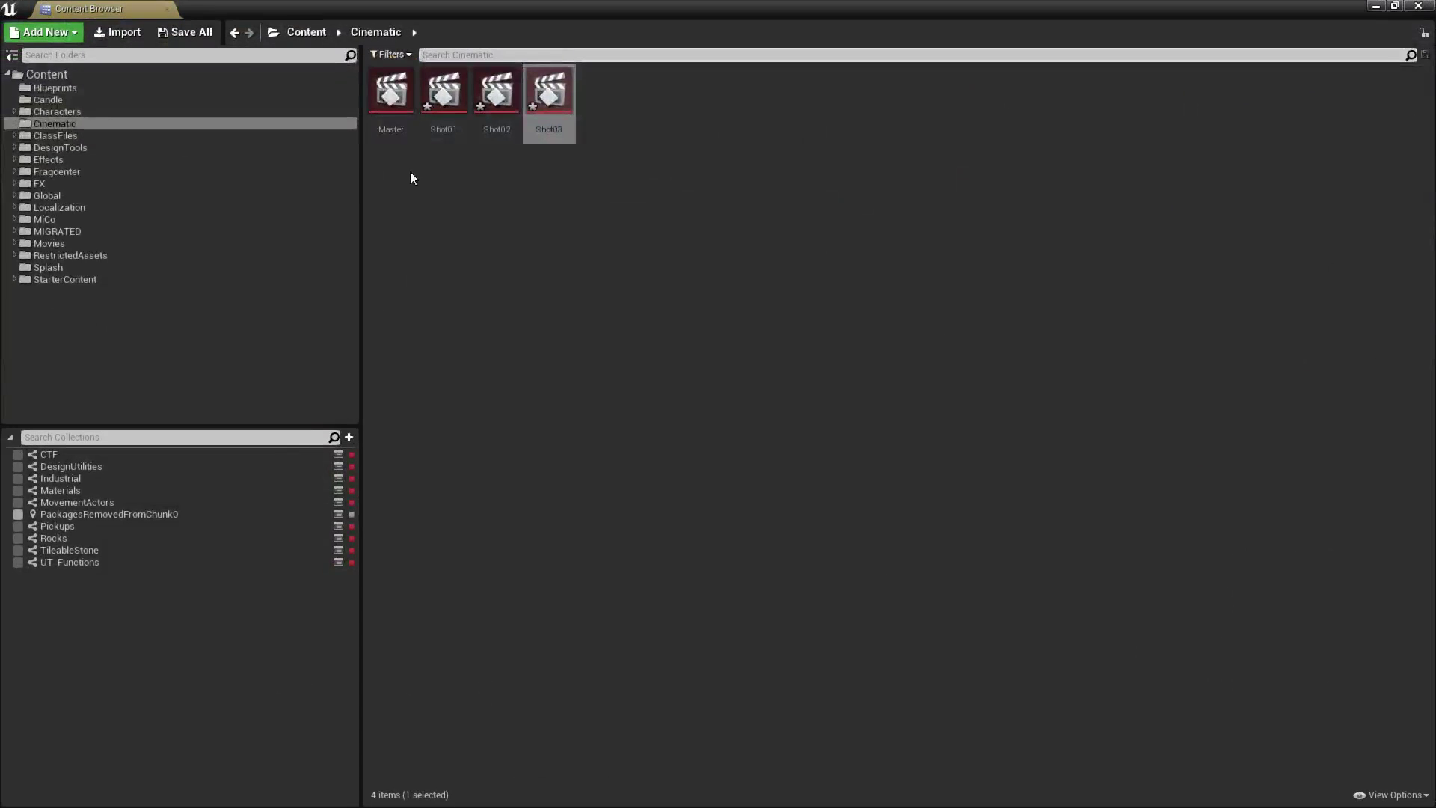
pyautogui.click(388, 91)
pyautogui.doubleClick(388, 92)
pyautogui.click(1383, 9)
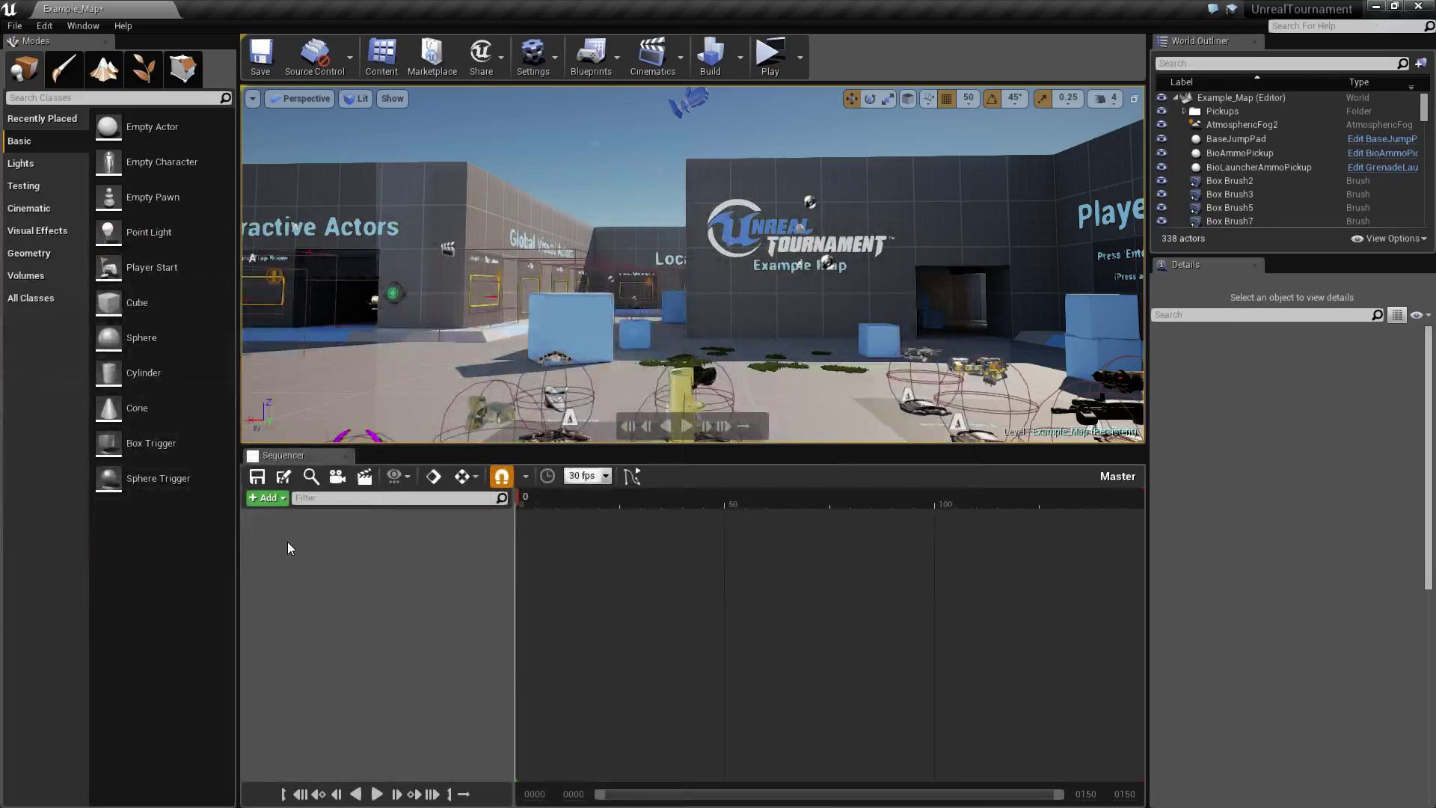
# - Add a Shots track to Master and insert Shot01 into it
pyautogui.click(274, 501)
pyautogui.click(318, 599)
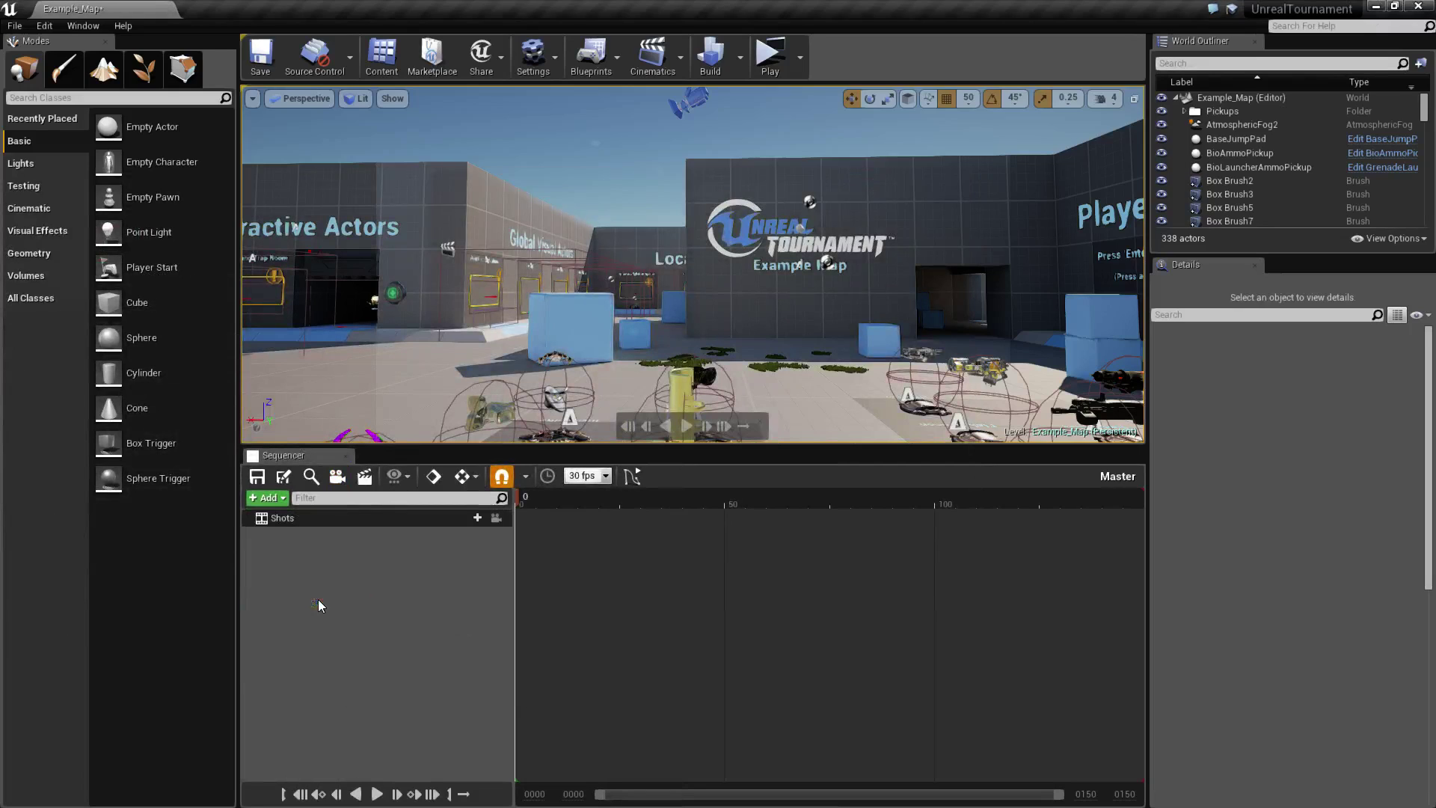
pyautogui.click(467, 518)
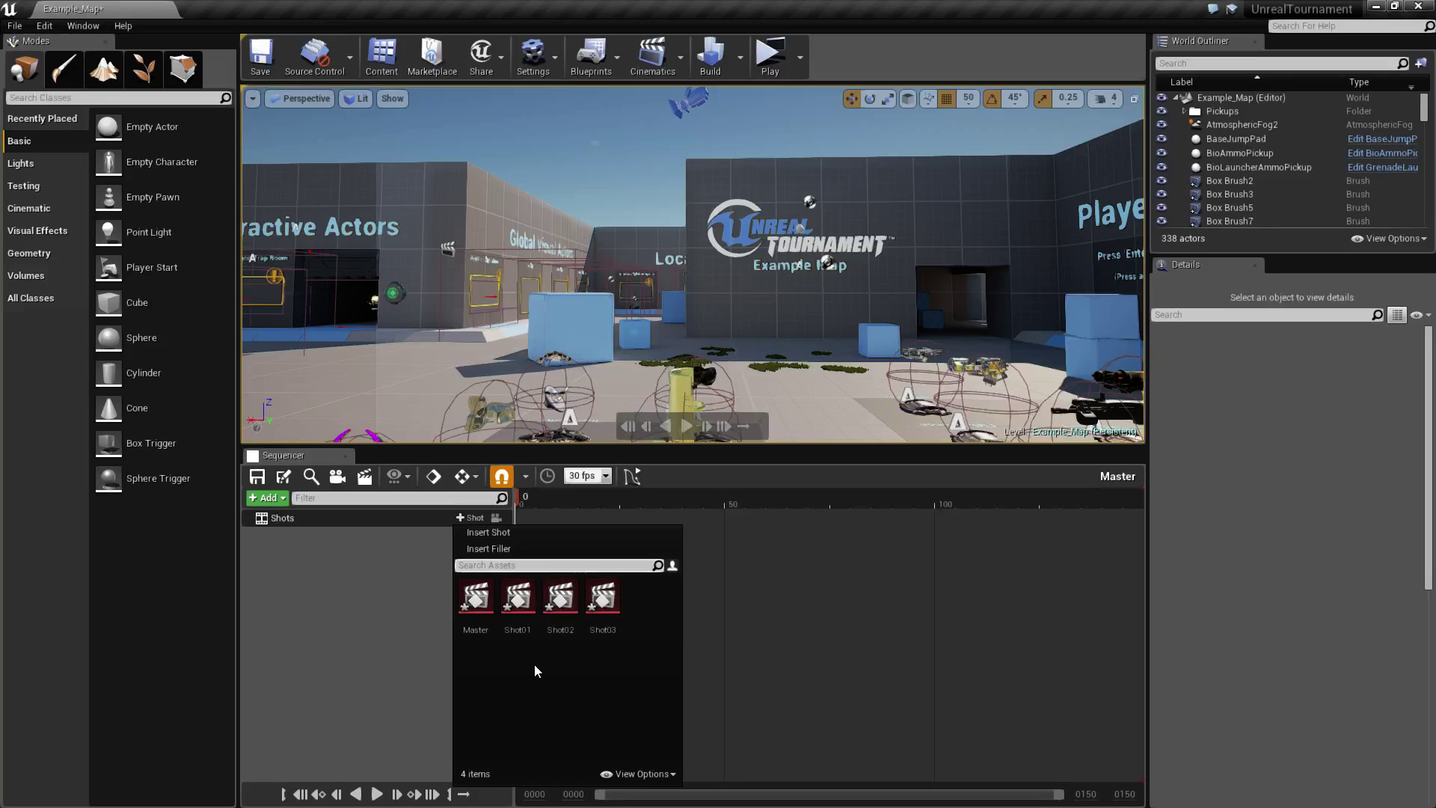
pyautogui.click(518, 591)
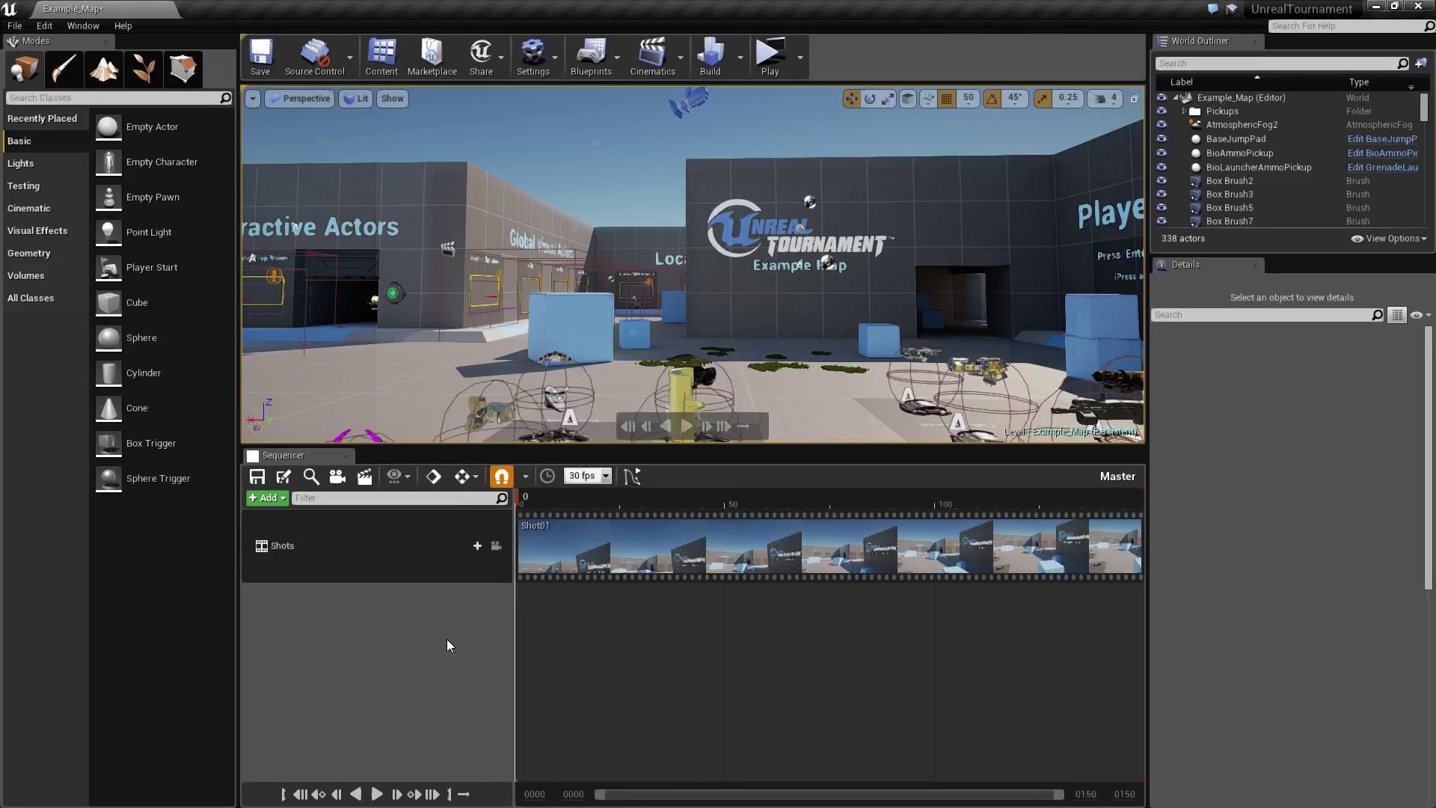
# - Append Shot02 and then Shot03 after Shot01 on the Shots track
pyautogui.click(471, 545)
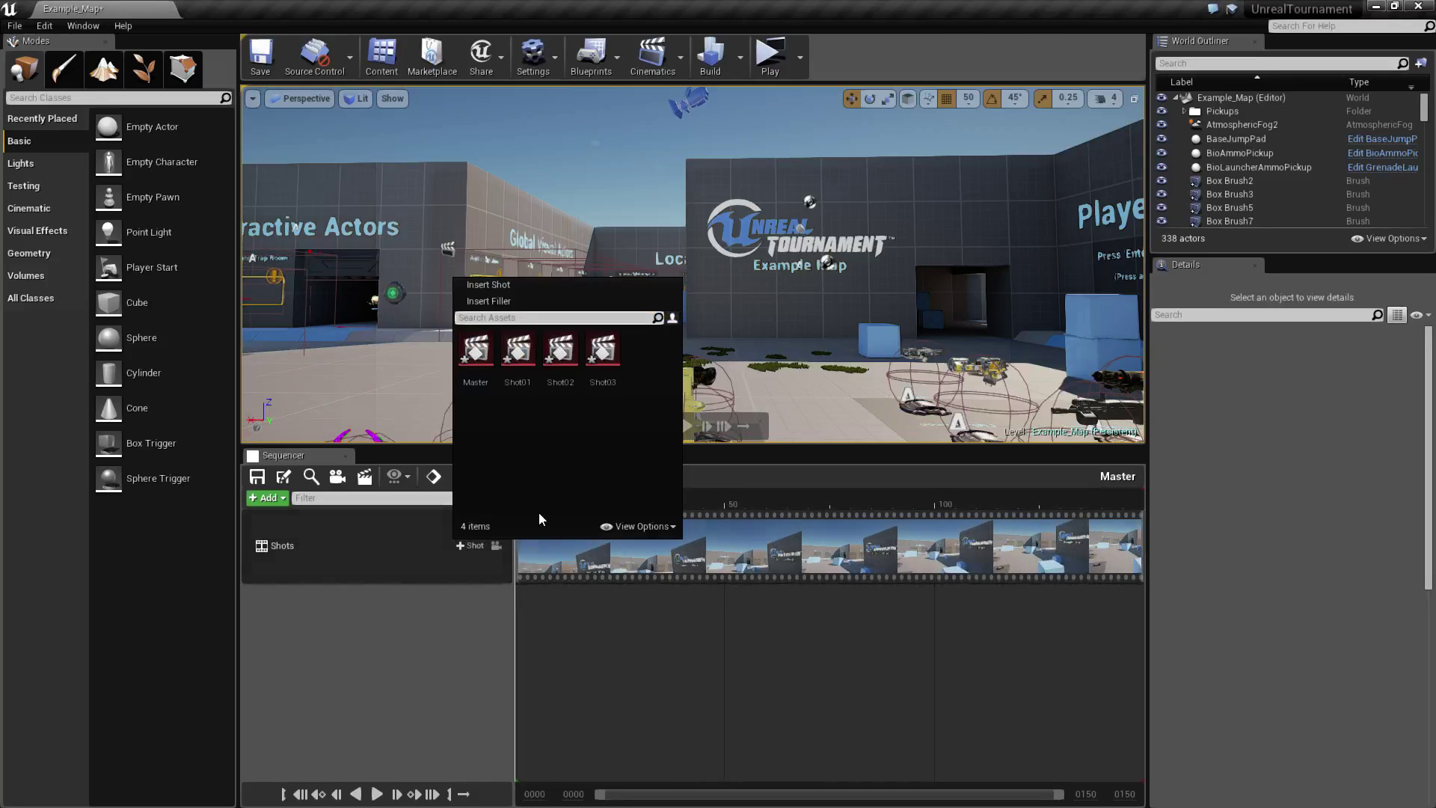
pyautogui.click(560, 352)
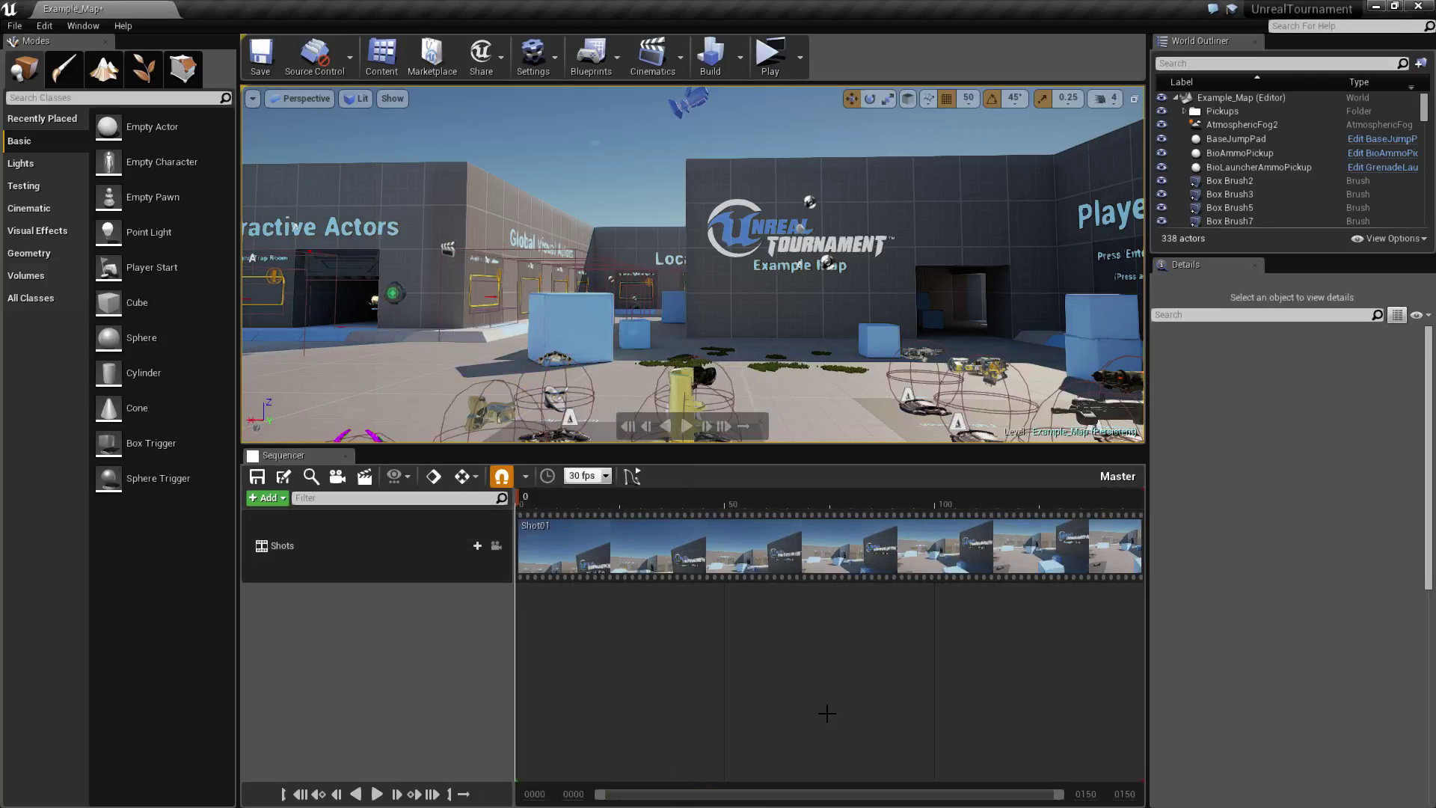
pyautogui.moveTo(559, 714); pyautogui.dragTo(539, 720, button='right')
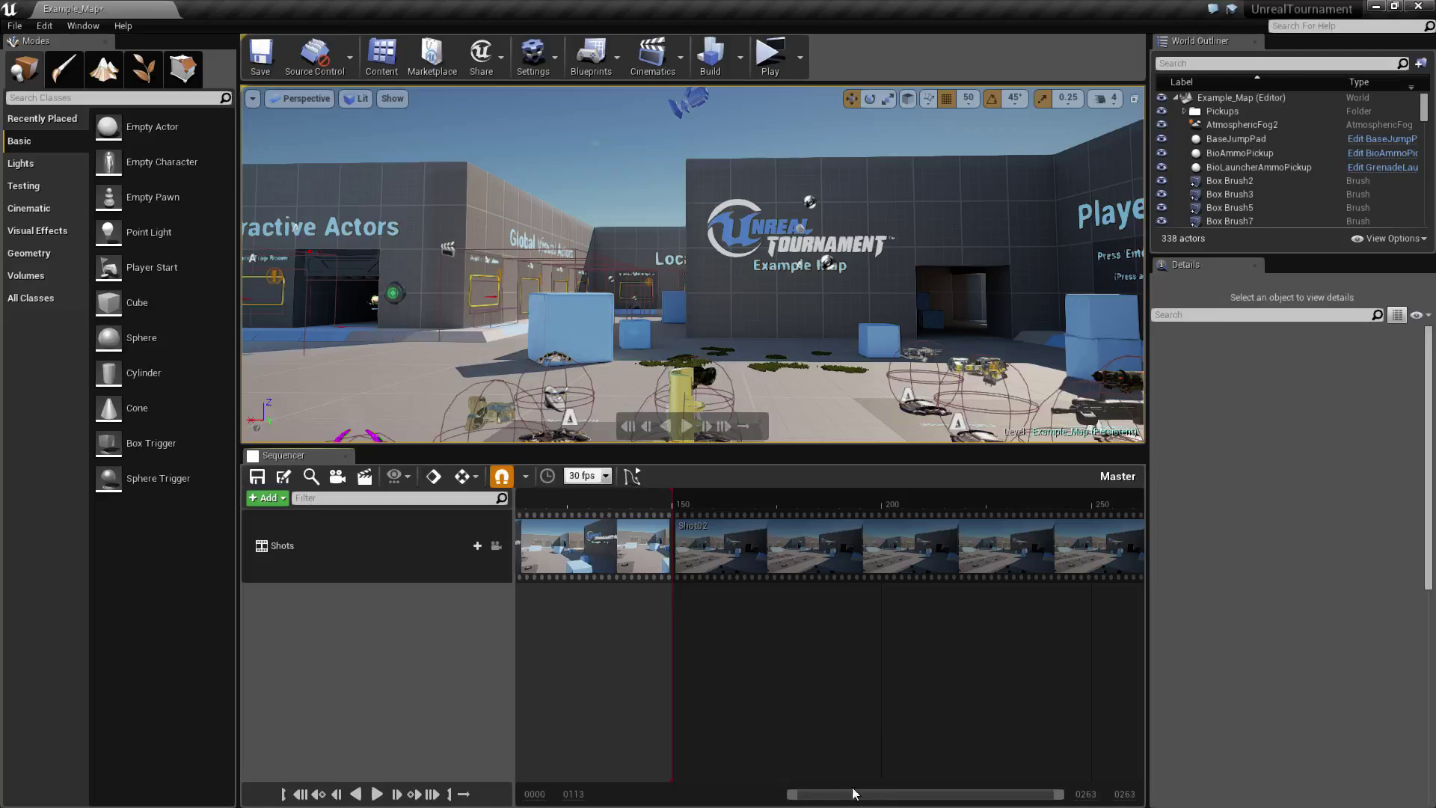
pyautogui.click(478, 546)
pyautogui.click(609, 348)
pyautogui.moveTo(789, 704); pyautogui.dragTo(526, 705, button='right')
# - Scroll the Master timeline to bring all three shots into view
pyautogui.moveTo(882, 681); pyautogui.dragTo(685, 676, button='right')
pyautogui.moveTo(901, 706); pyautogui.dragTo(1107, 711, button='right')
pyautogui.moveTo(700, 720); pyautogui.dragTo(1039, 708, button='right')
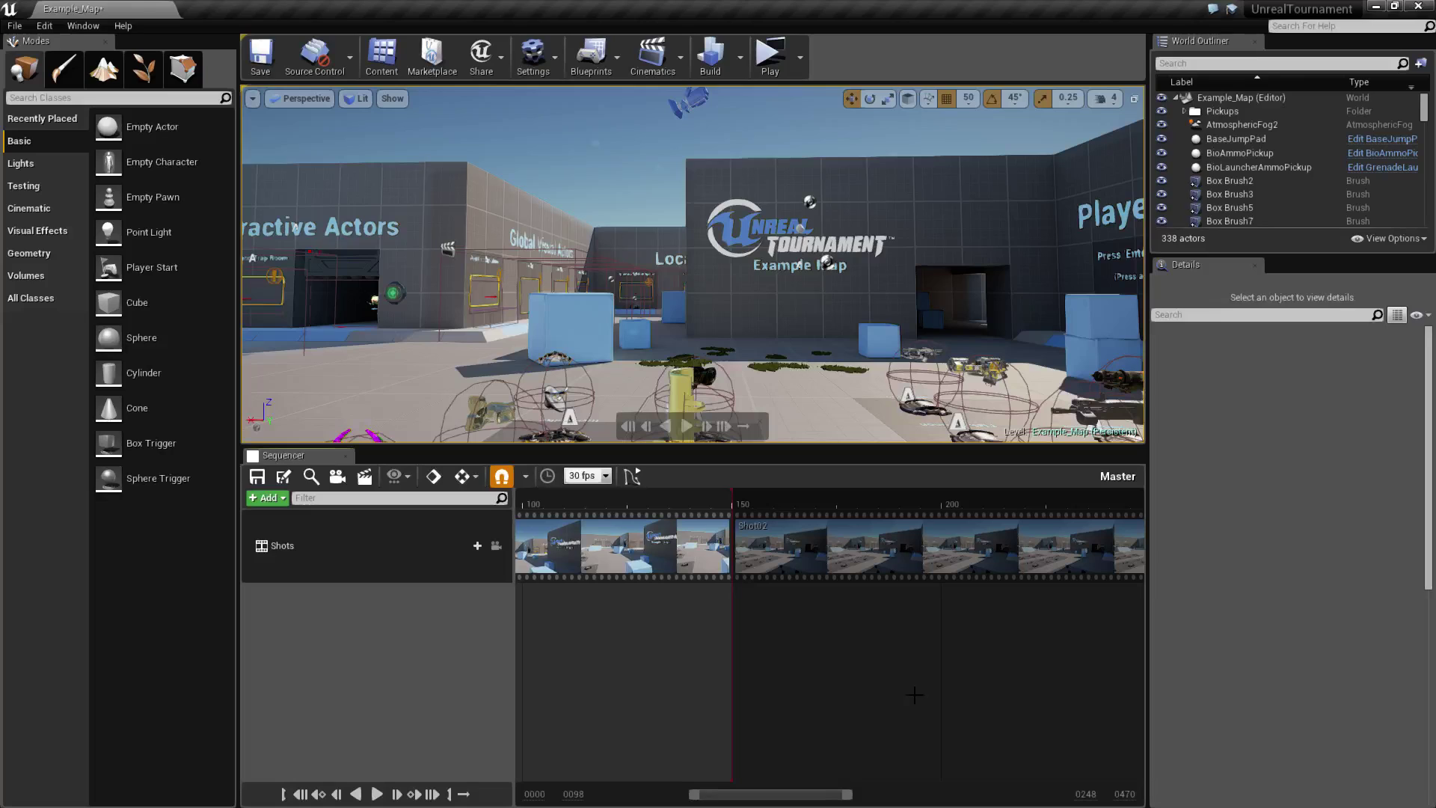
pyautogui.moveTo(851, 794); pyautogui.dragTo(1063, 794)
pyautogui.moveTo(689, 794); pyautogui.dragTo(595, 795)
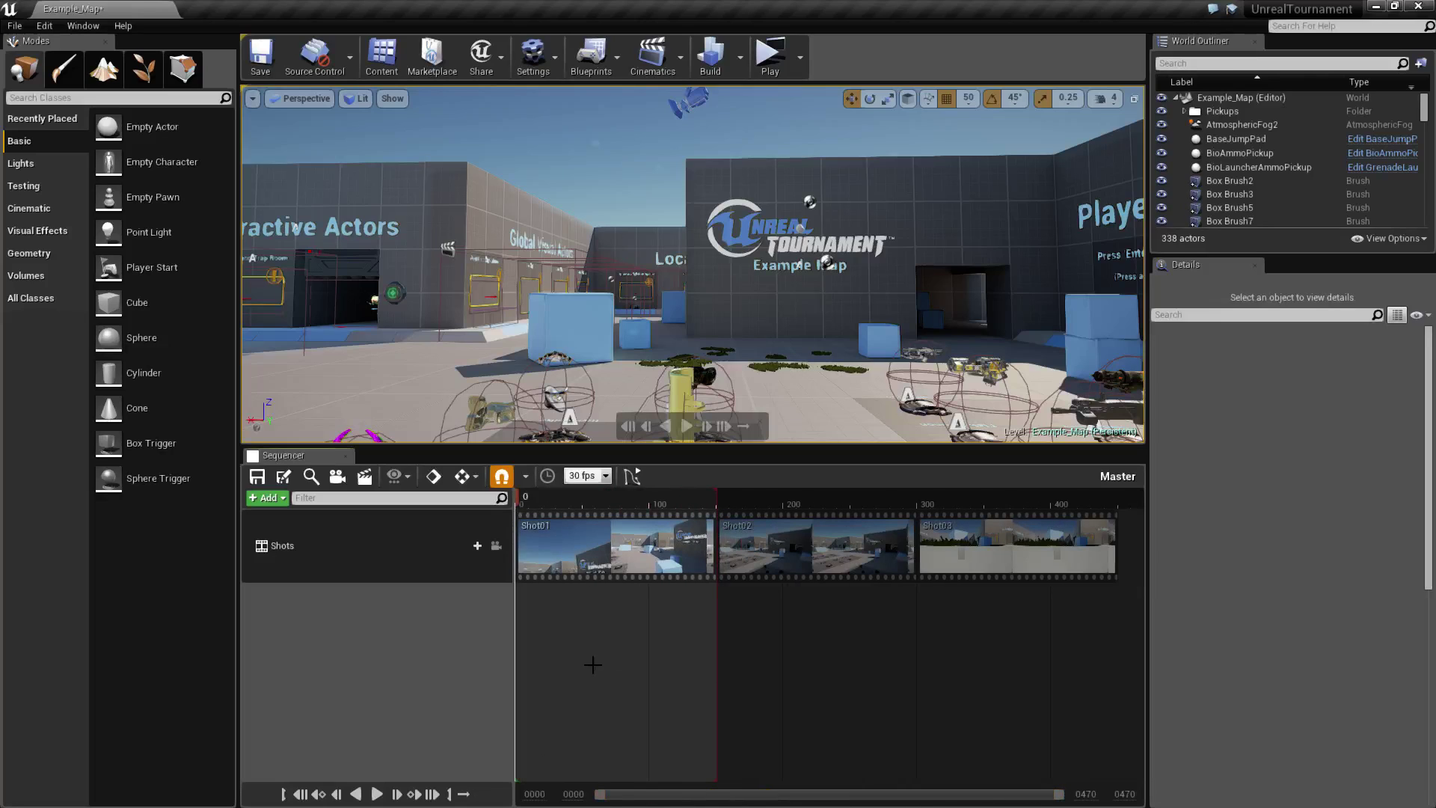
pyautogui.moveTo(594, 665); pyautogui.dragTo(679, 678, button='right')
pyautogui.moveTo(1011, 796); pyautogui.dragTo(1060, 796)
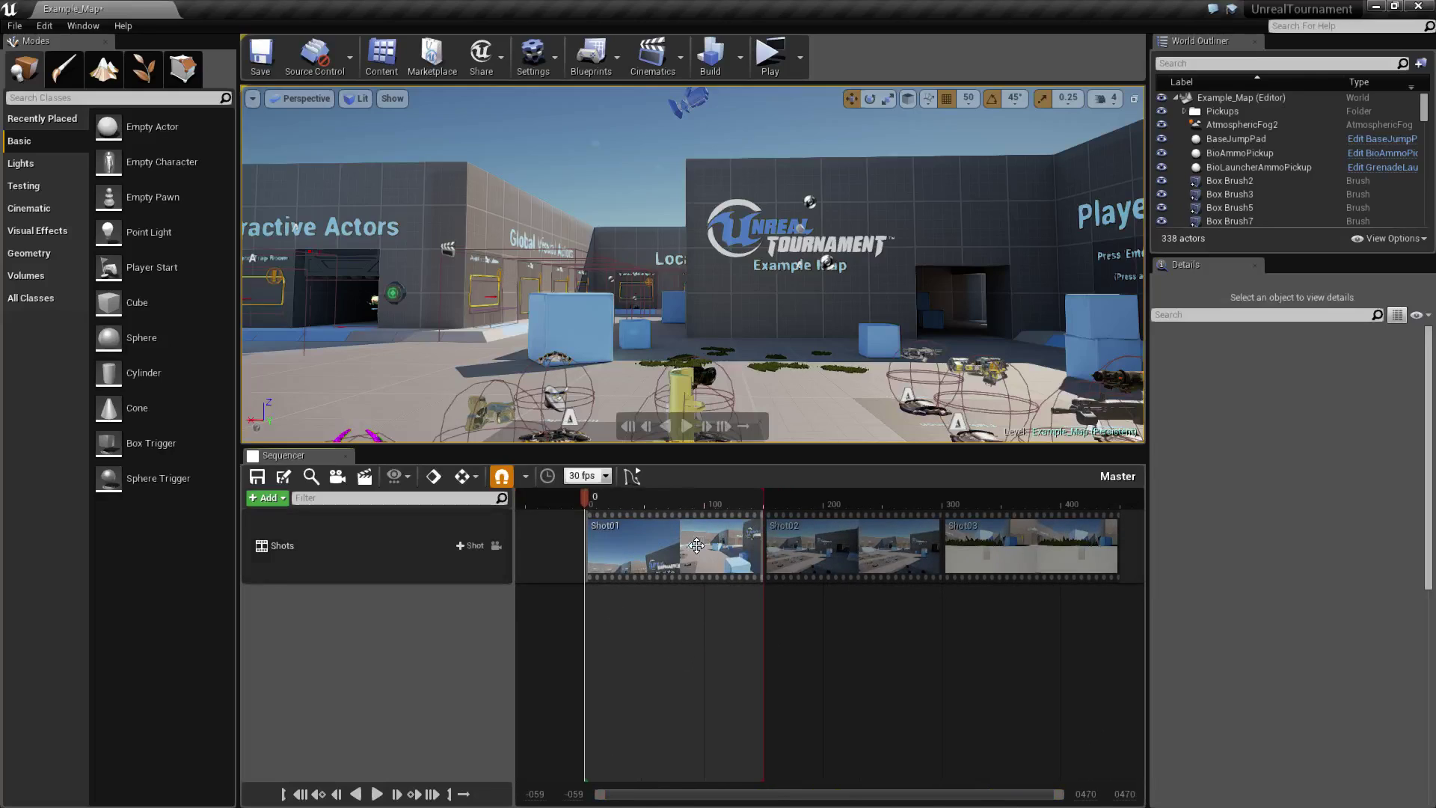
# - Move Shot01 and Shot03 onto a second row, slide Shot02 earlier, and extend the playback range
pyautogui.moveTo(696, 550)
pyautogui.mouseDown()
pyautogui.moveTo(689, 610)
pyautogui.moveTo(664, 610)
pyautogui.moveTo(693, 610)
pyautogui.moveTo(635, 612)
pyautogui.moveTo(691, 618)
pyautogui.moveTo(676, 619)
pyautogui.mouseUp()
pyautogui.moveTo(839, 544); pyautogui.dragTo(777, 544)
pyautogui.moveTo(990, 540)
pyautogui.mouseDown()
pyautogui.moveTo(924, 602)
pyautogui.moveTo(892, 603)
pyautogui.mouseUp()
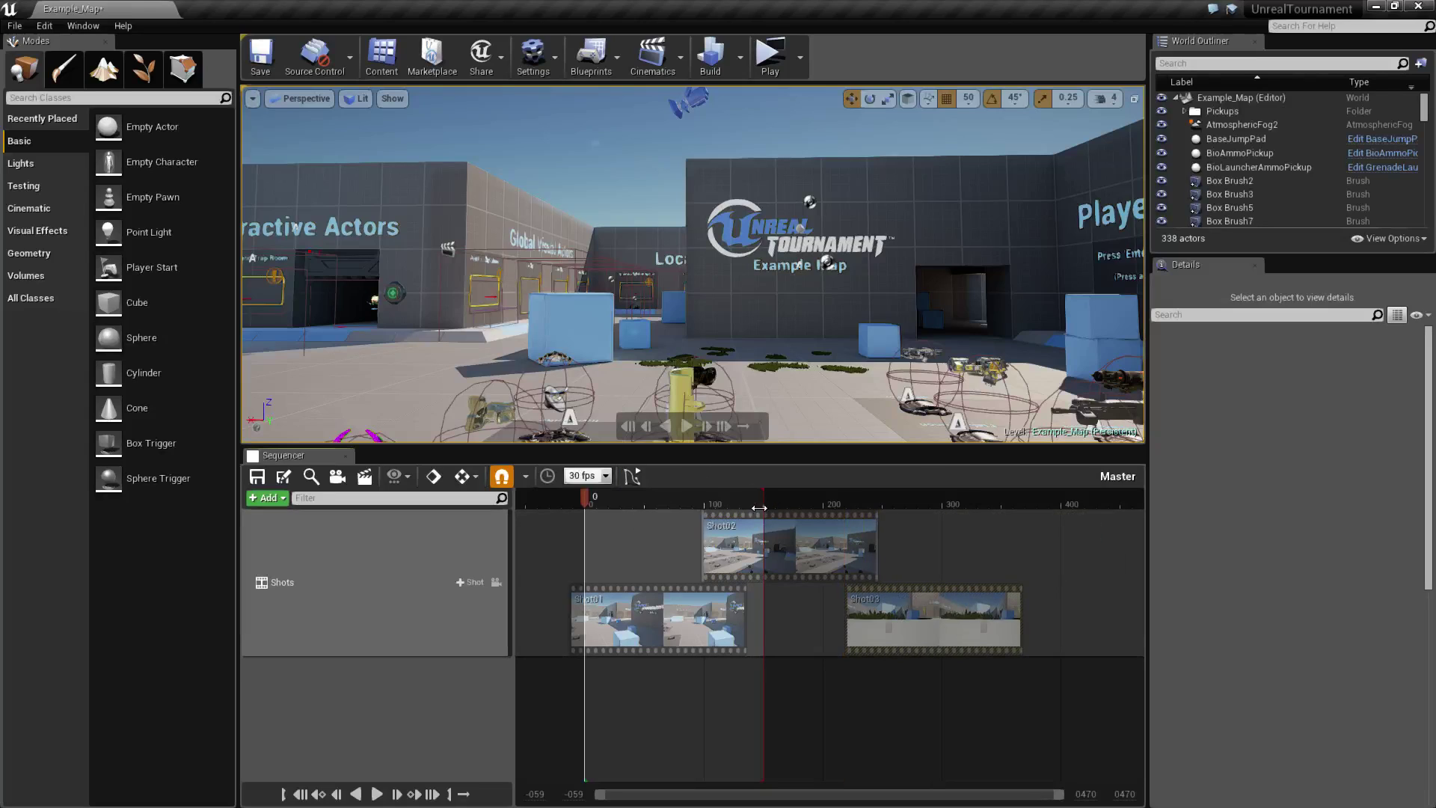
pyautogui.moveTo(763, 499)
pyautogui.mouseDown()
pyautogui.moveTo(943, 493)
pyautogui.moveTo(756, 495)
pyautogui.moveTo(1005, 506)
pyautogui.mouseUp()
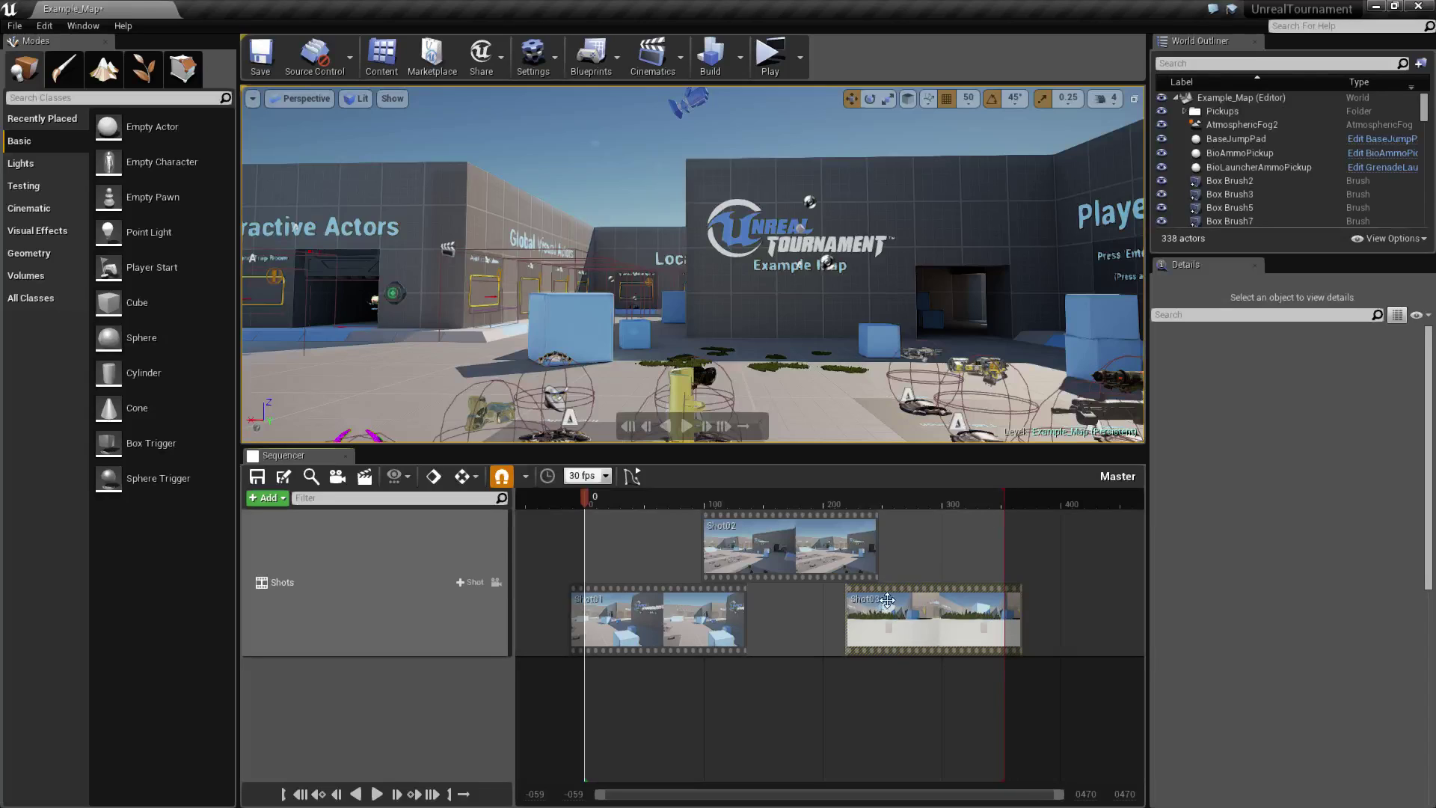
pyautogui.moveTo(583, 505); pyautogui.dragTo(627, 533)
# - View through the shot cameras and play the Master sequence
pyautogui.click(496, 582)
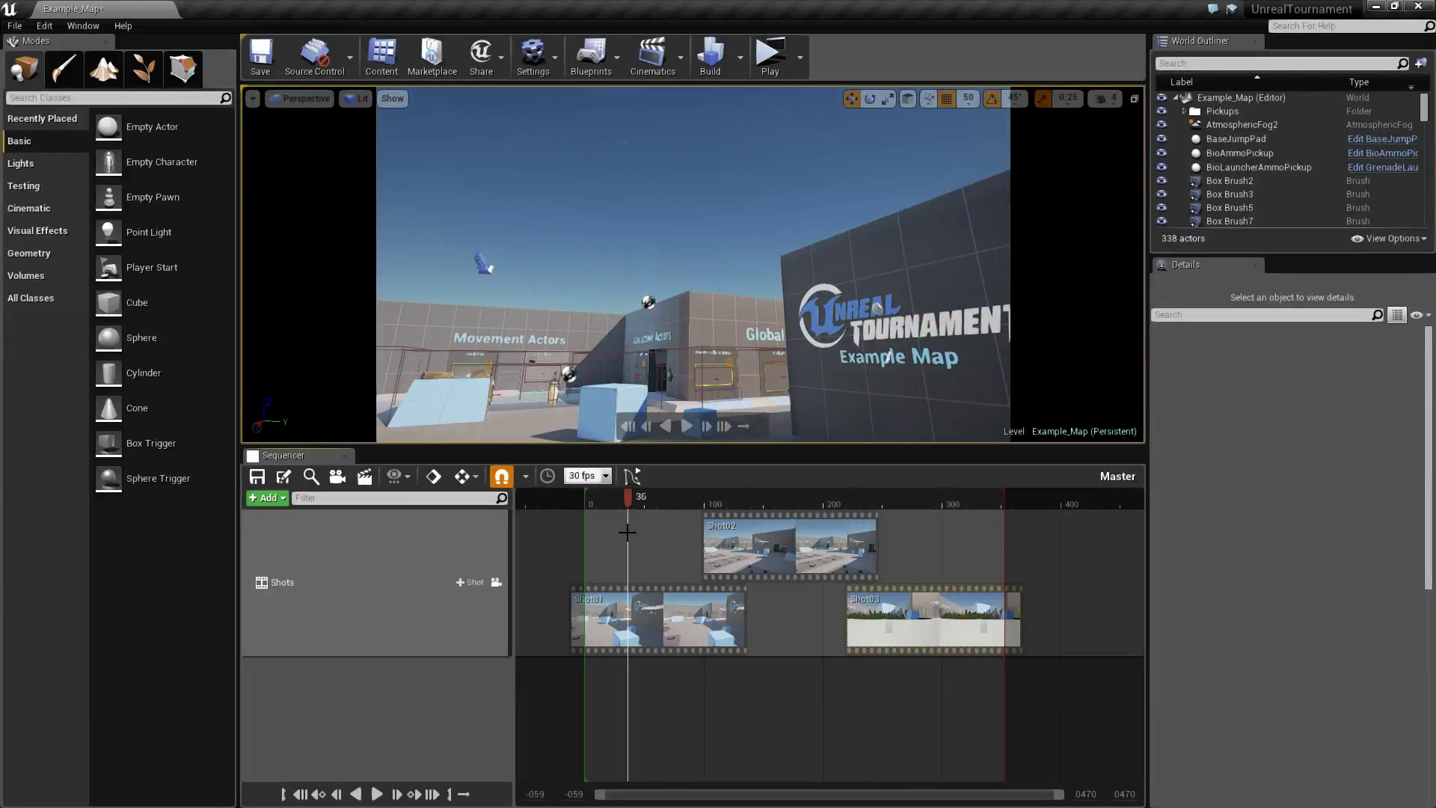
pyautogui.press('space')
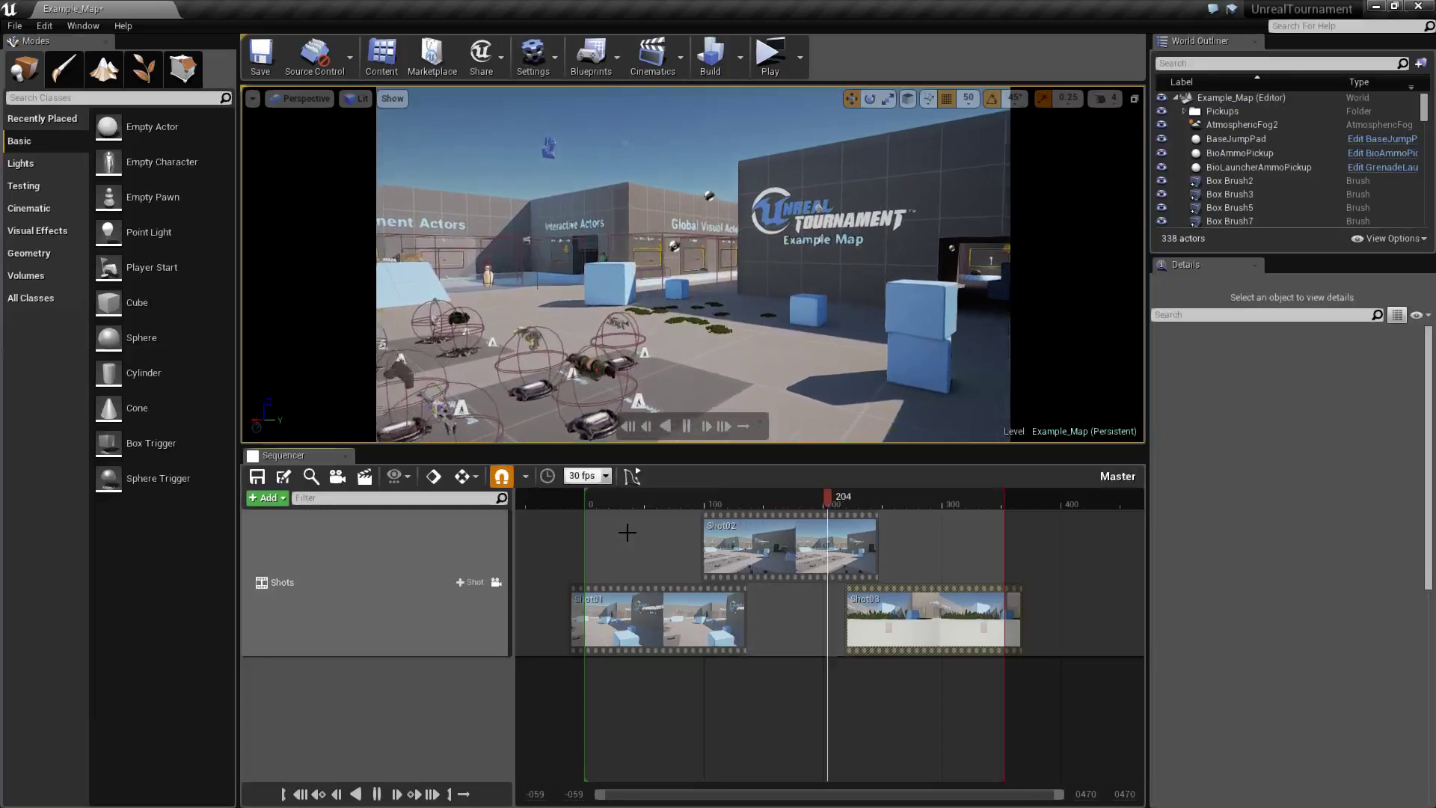
pyautogui.press('space')
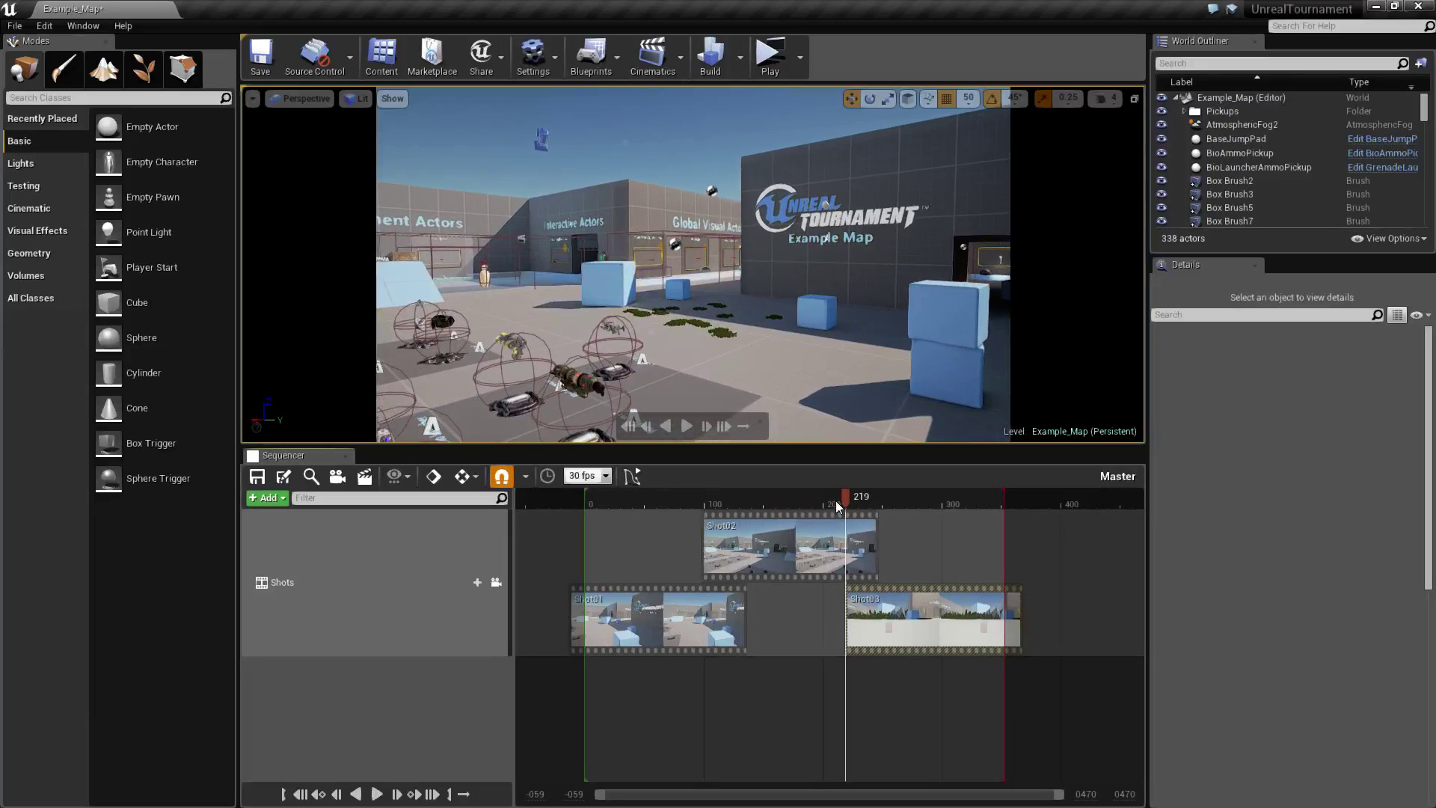
# - Trim Shot02's end at frame 219, slide Shot03 left, and preview the cut
pyautogui.rightClick(857, 550)
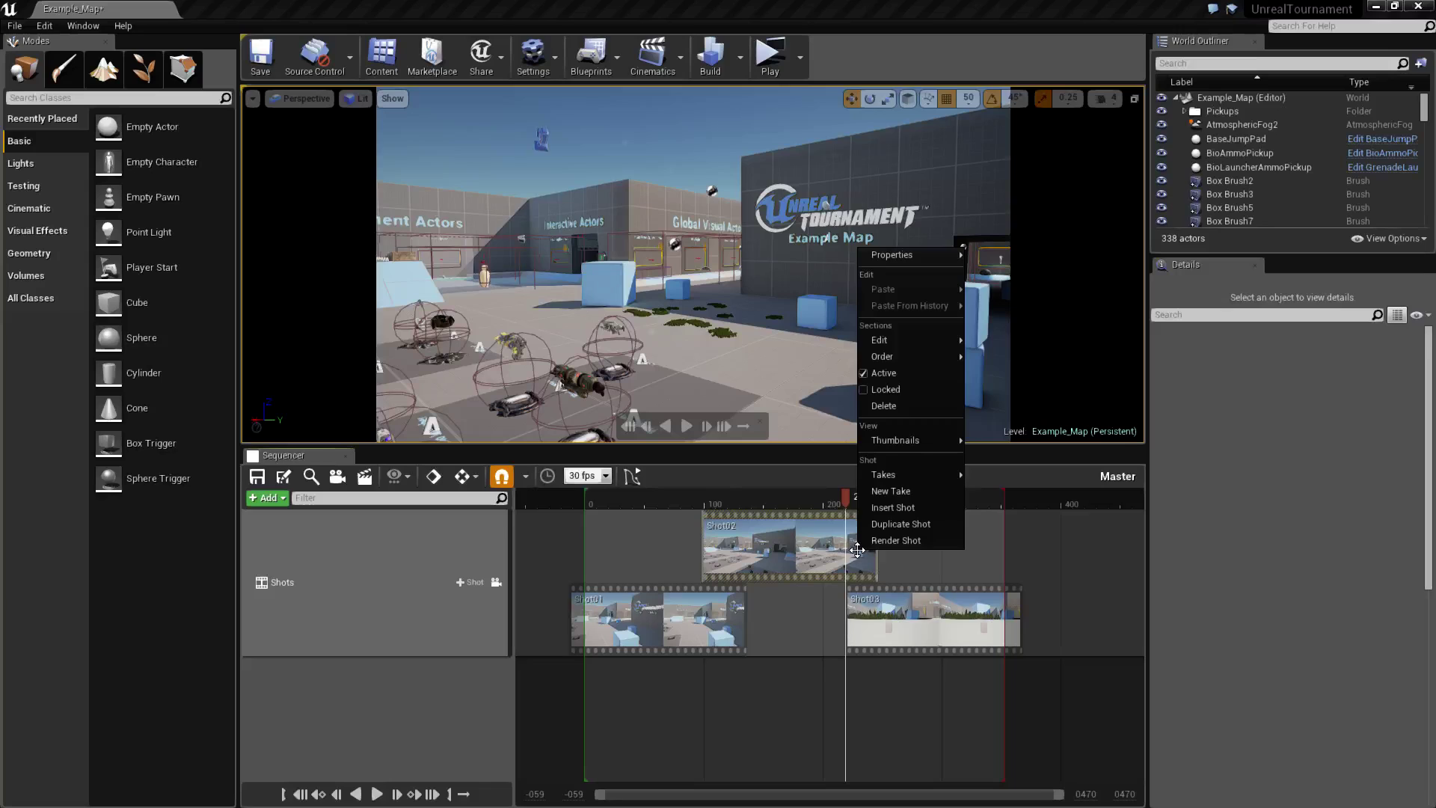
pyautogui.moveTo(930, 347)
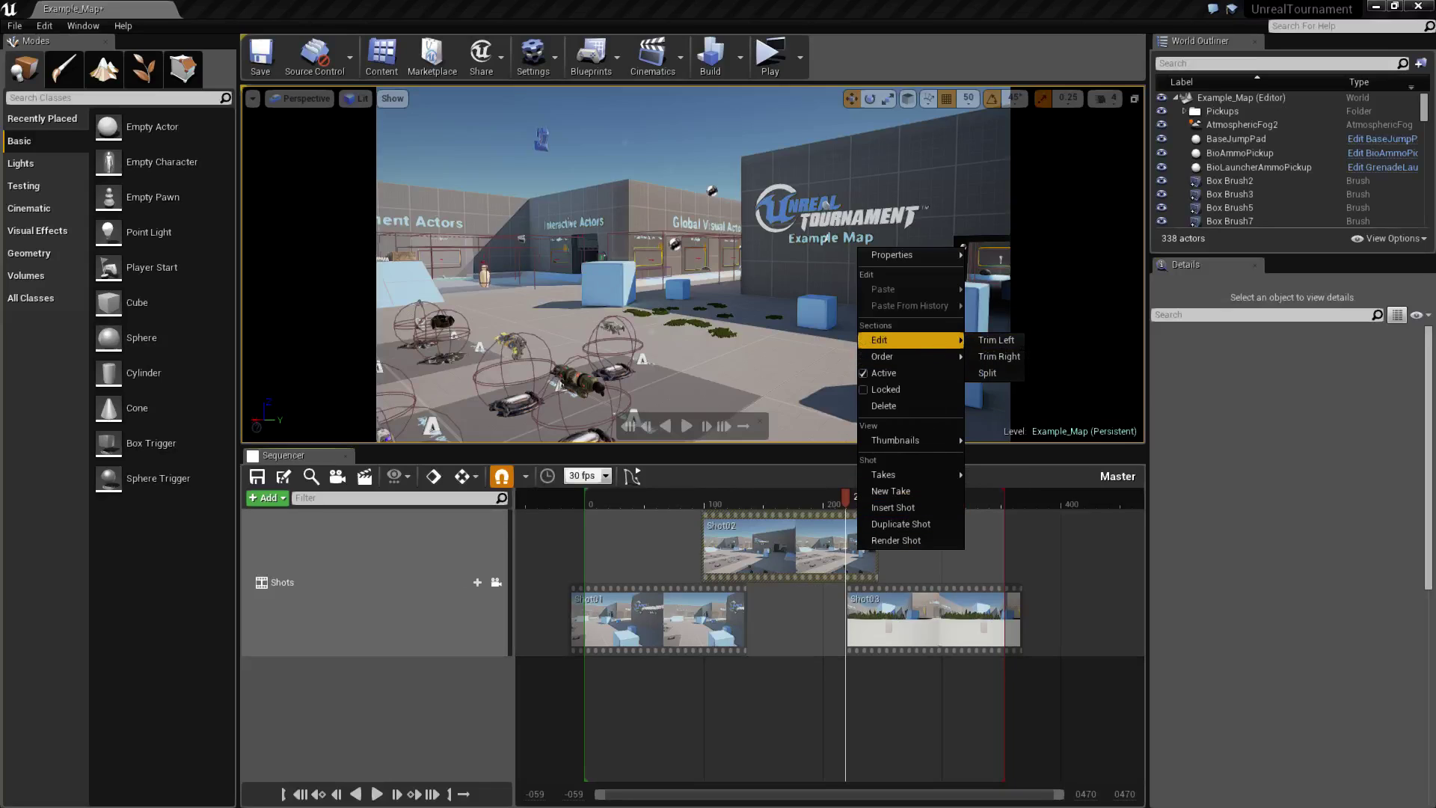
pyautogui.click(1016, 358)
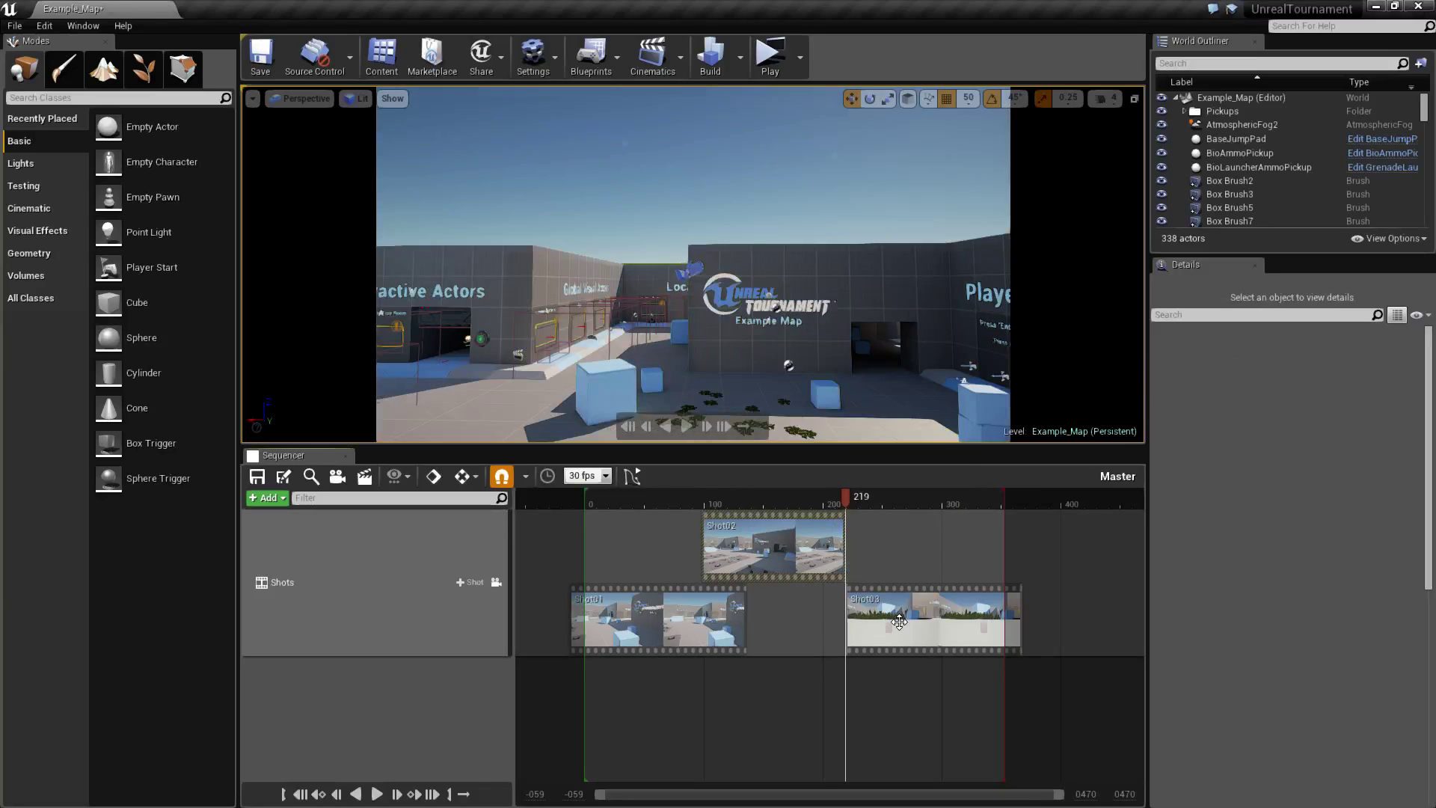
pyautogui.moveTo(913, 617); pyautogui.dragTo(895, 618)
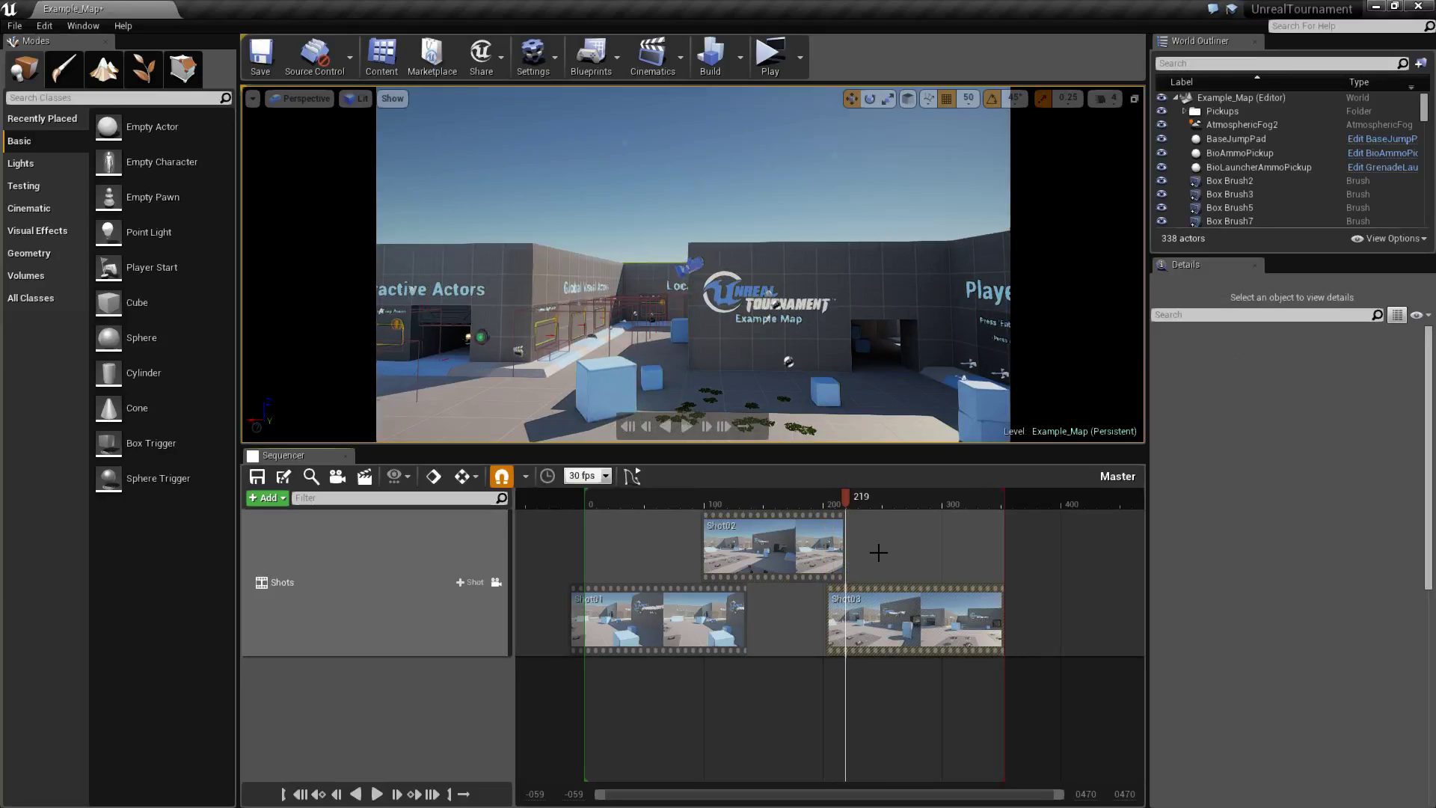
pyautogui.press('space')
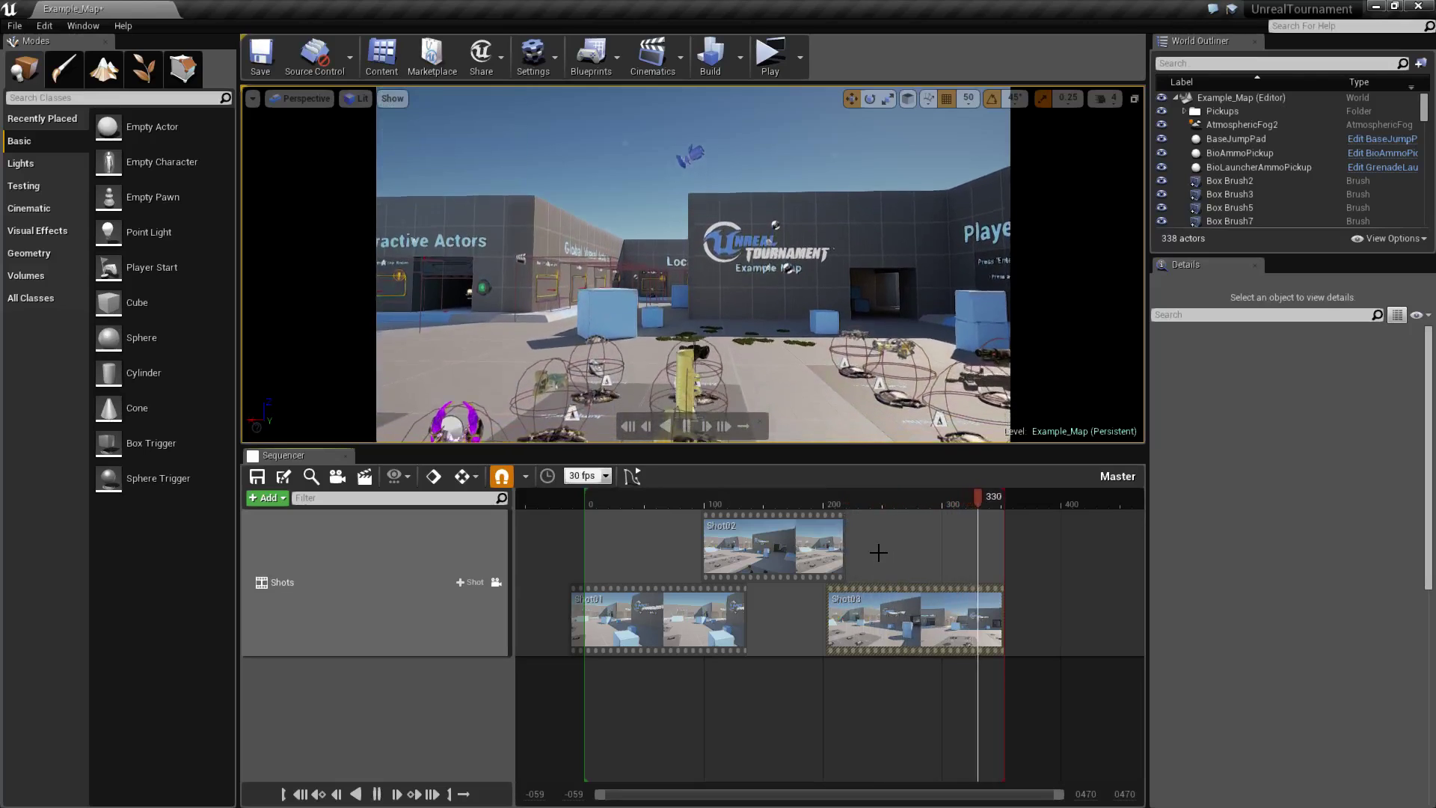
# - Move Shot03 further left, trim Shot02's start at frame 107, and scrub to review
pyautogui.moveTo(923, 631); pyautogui.dragTo(893, 631)
pyautogui.moveTo(1007, 501)
pyautogui.mouseDown()
pyautogui.moveTo(654, 508)
pyautogui.moveTo(731, 505)
pyautogui.moveTo(711, 505)
pyautogui.mouseUp()
pyautogui.rightClick(730, 540)
pyautogui.moveTo(800, 329)
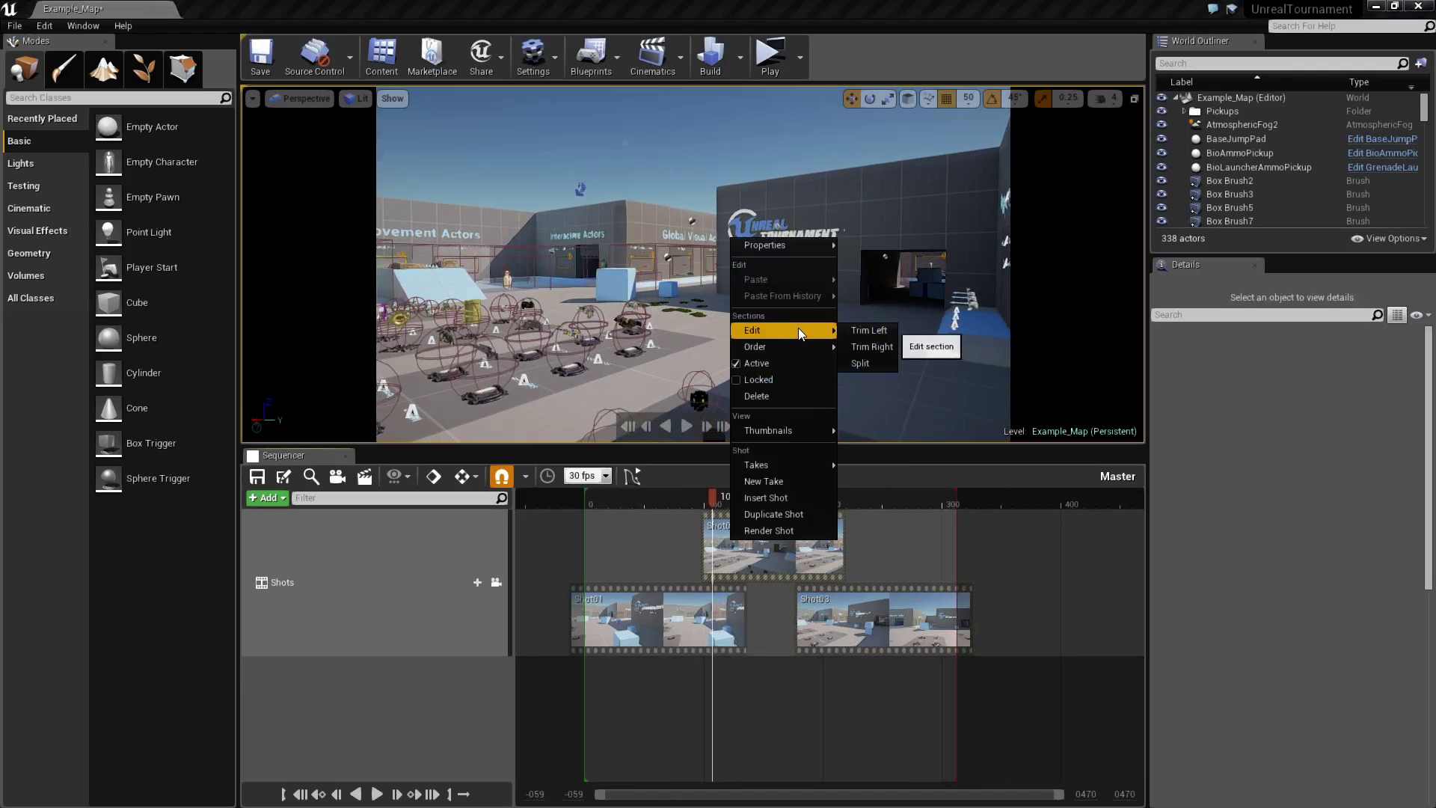
pyautogui.click(862, 329)
pyautogui.moveTo(715, 497); pyautogui.dragTo(899, 539)
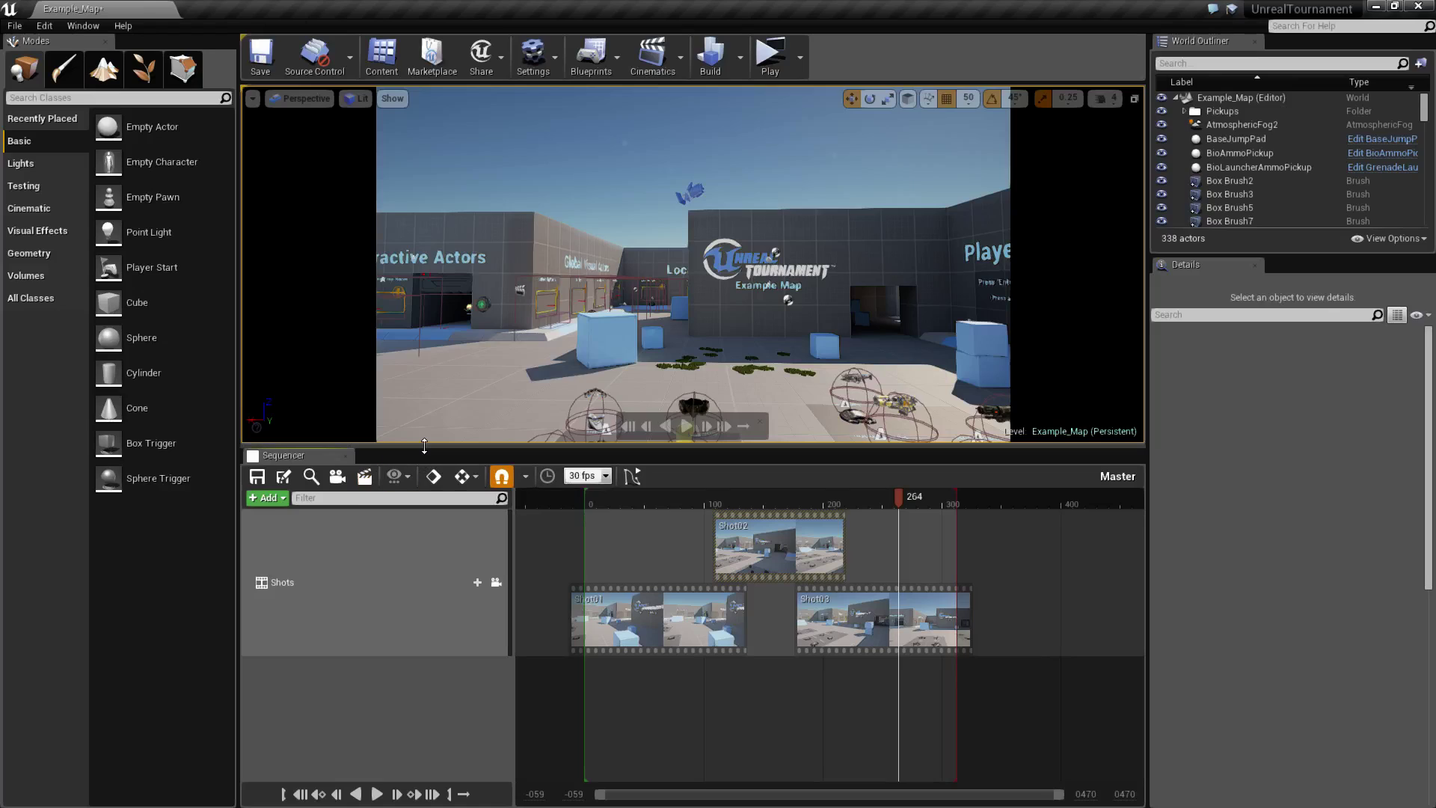
# - Set the GameMode Override in World Settings to GameMode
pyautogui.click(548, 58)
pyautogui.click(554, 103)
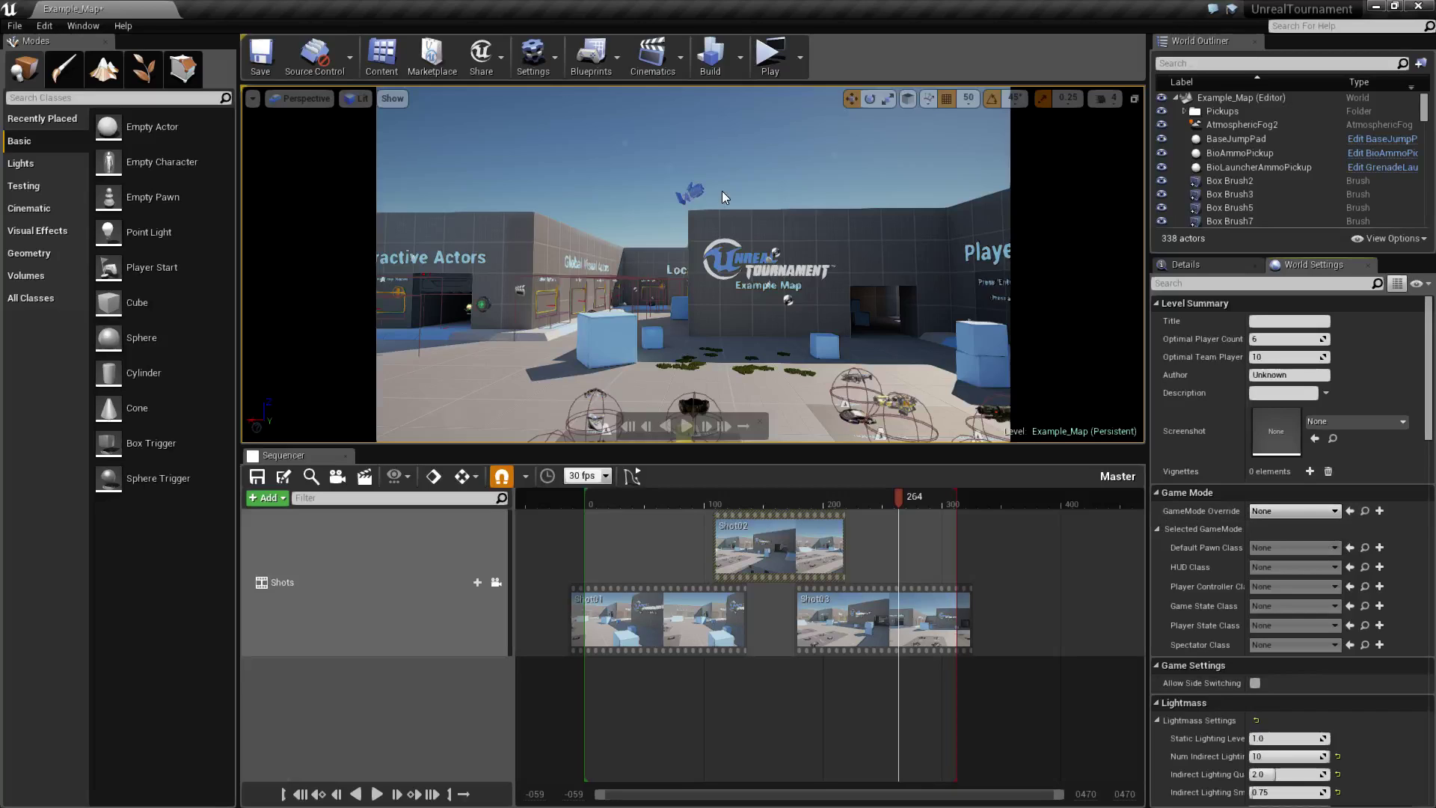
pyautogui.click(1305, 512)
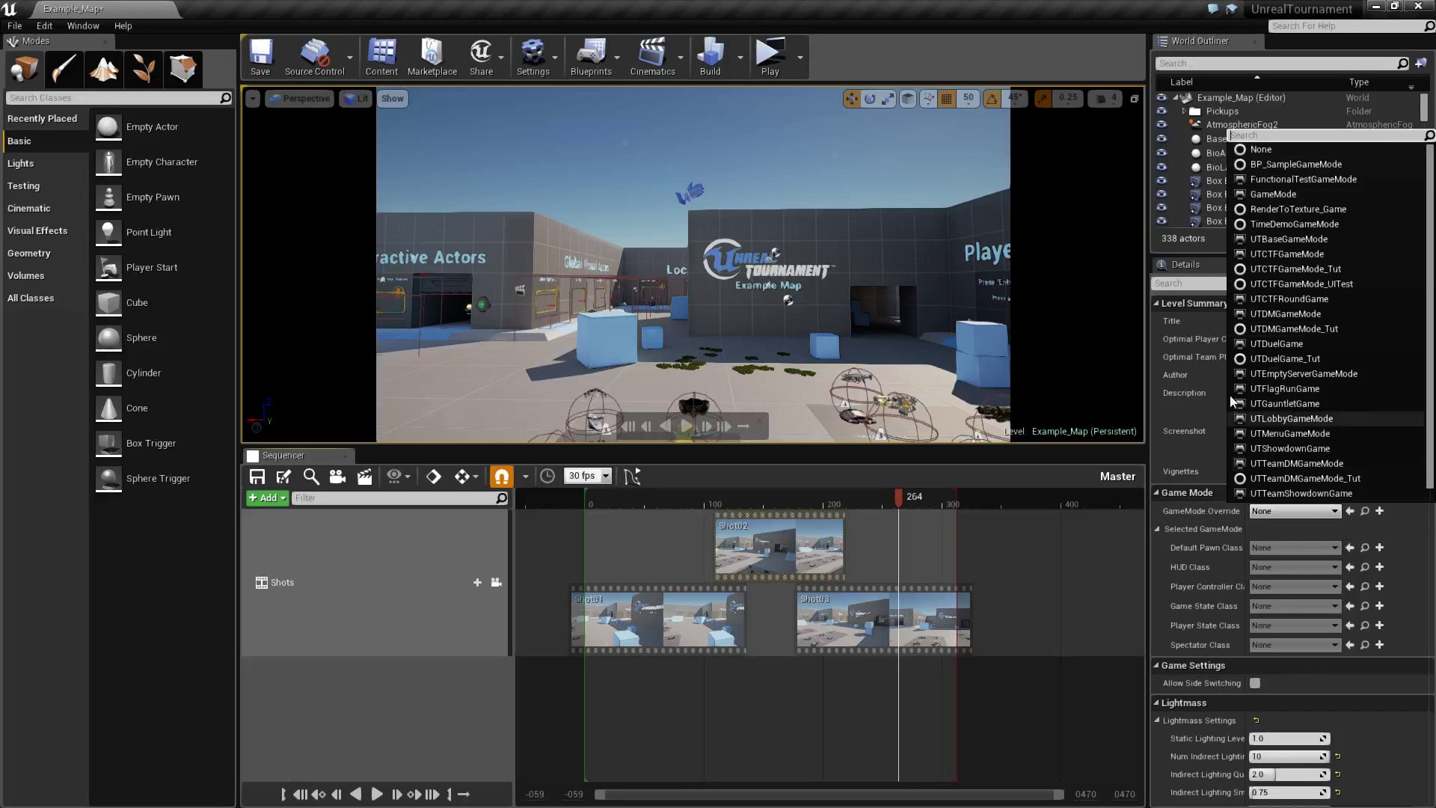
pyautogui.click(1288, 196)
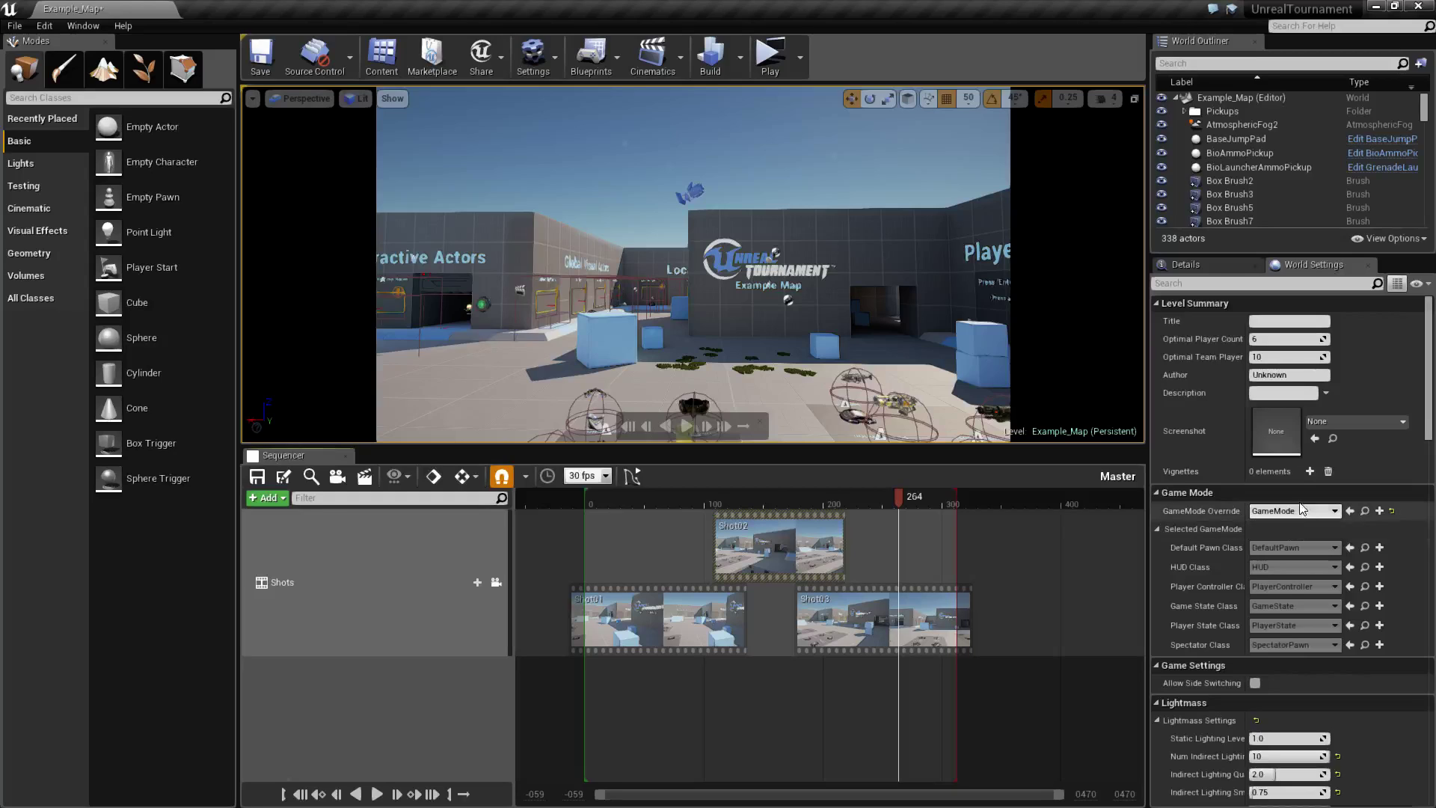
# - Set the movie render resolution to 1920 x 1080 (16:9)
pyautogui.click(364, 479)
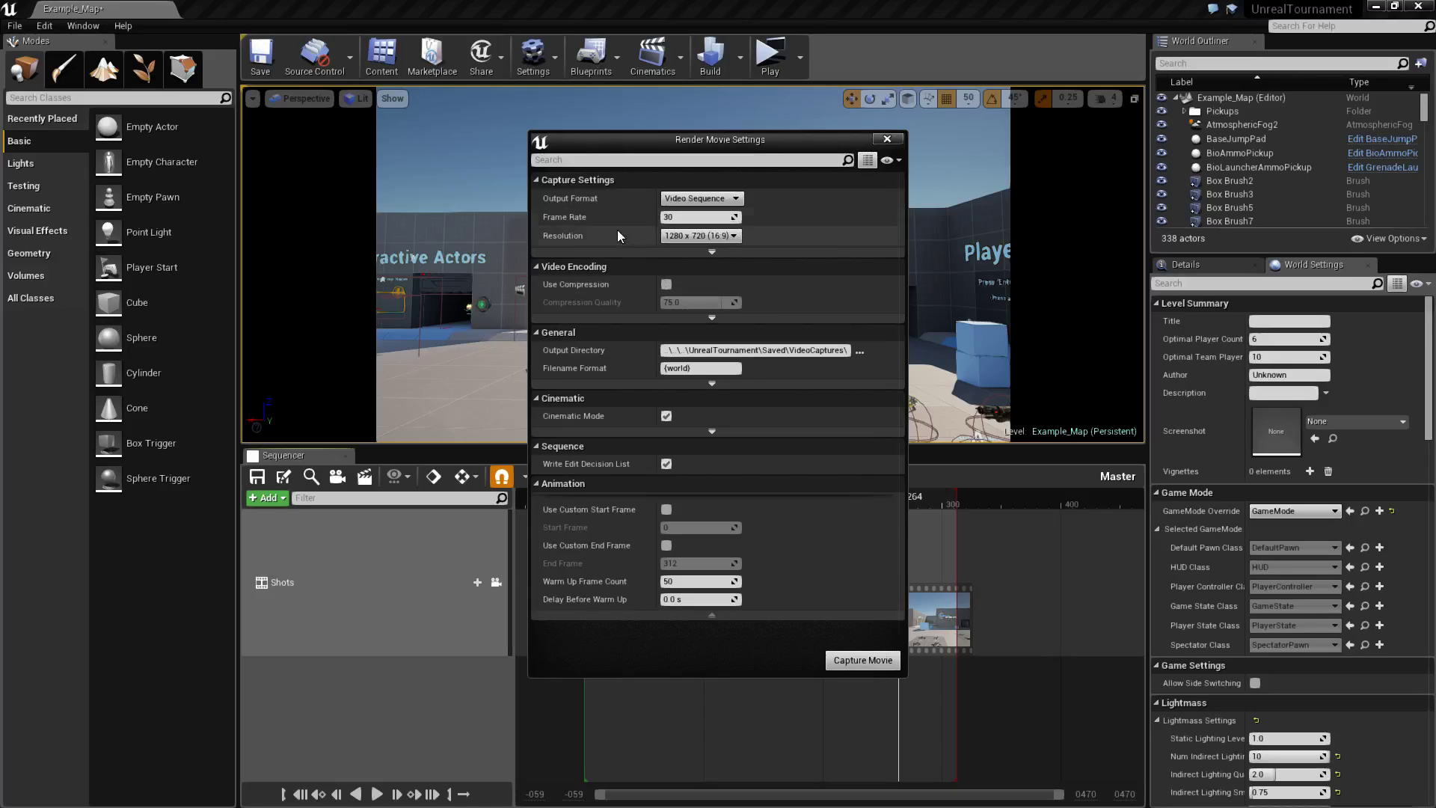
pyautogui.click(712, 238)
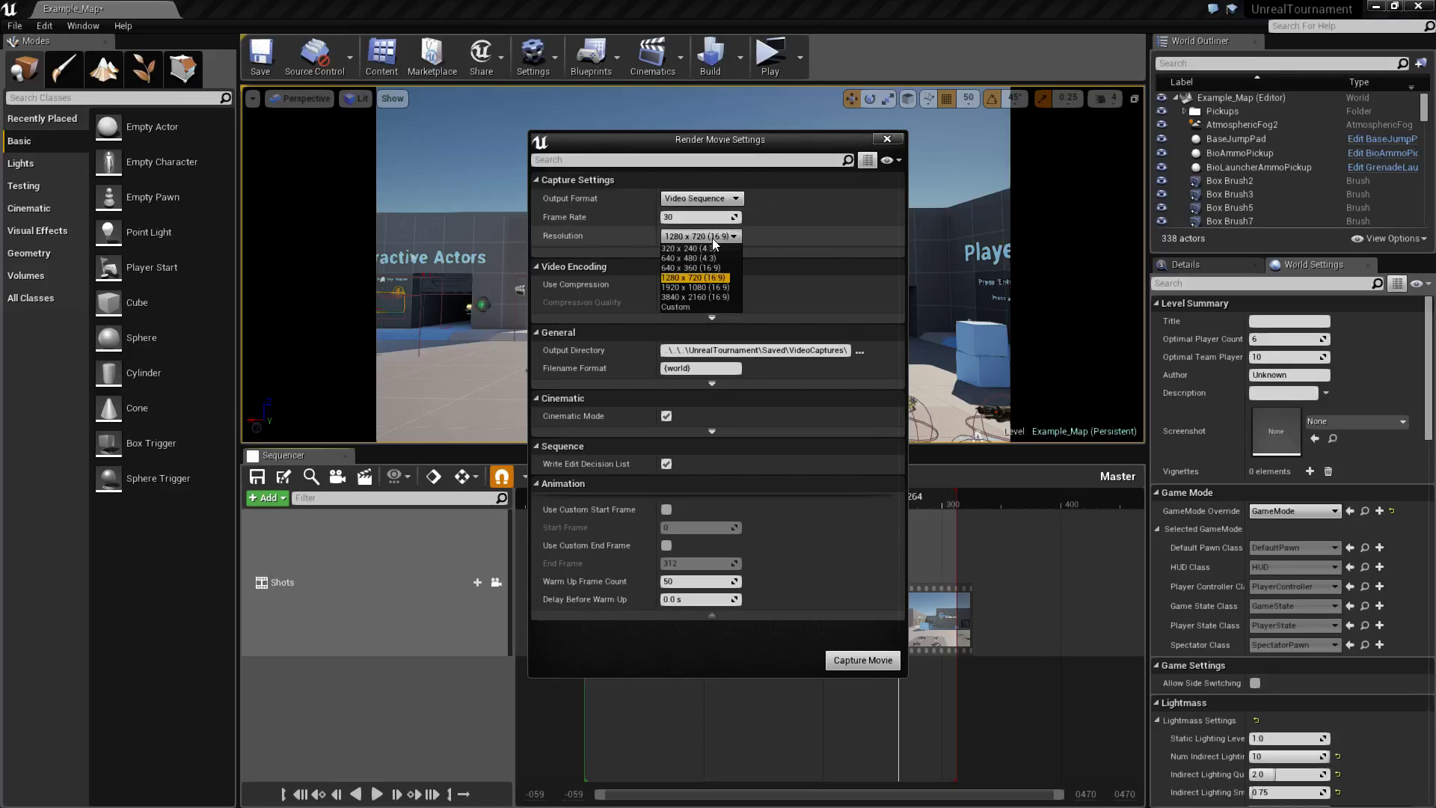
pyautogui.click(682, 287)
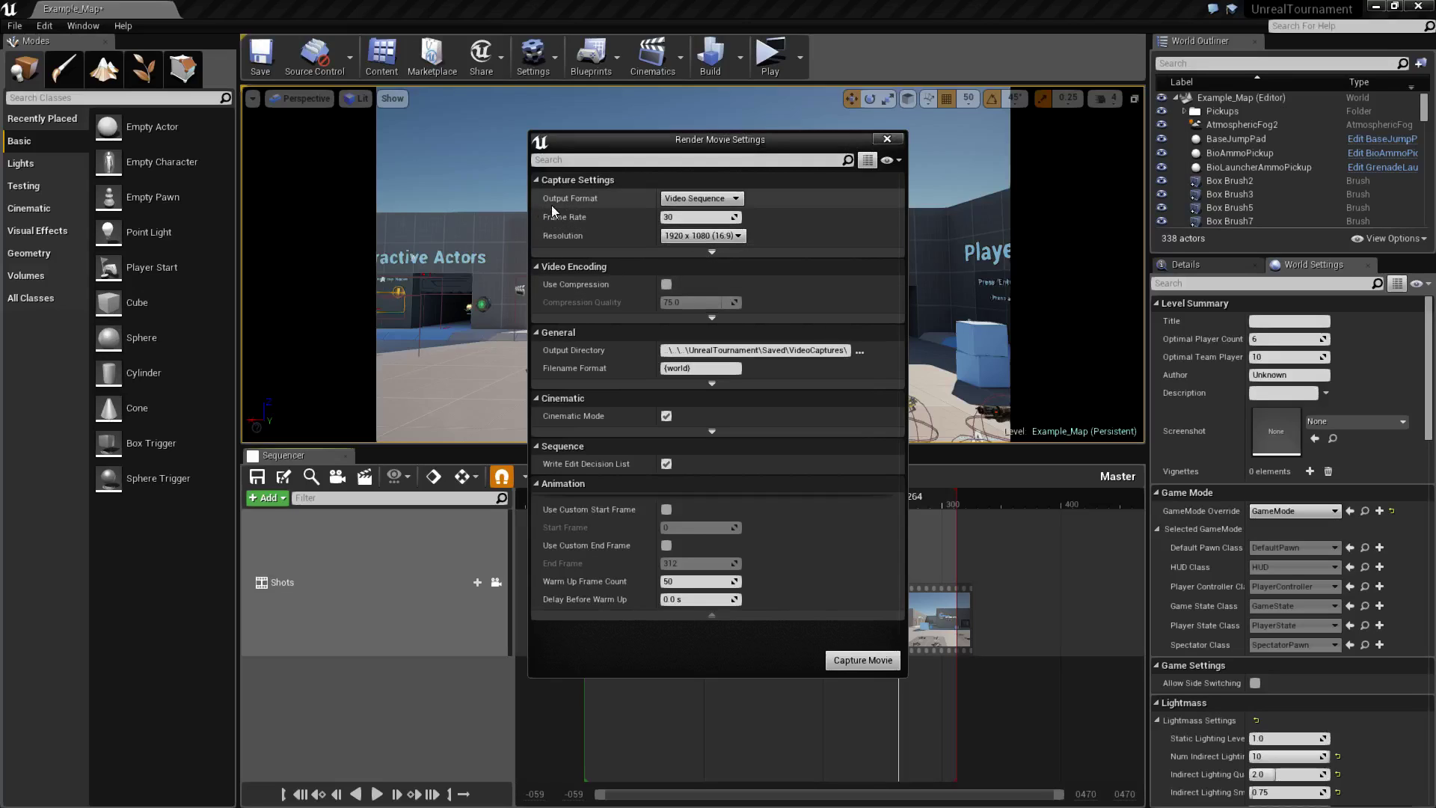
pyautogui.moveTo(650, 139); pyautogui.dragTo(689, 142)
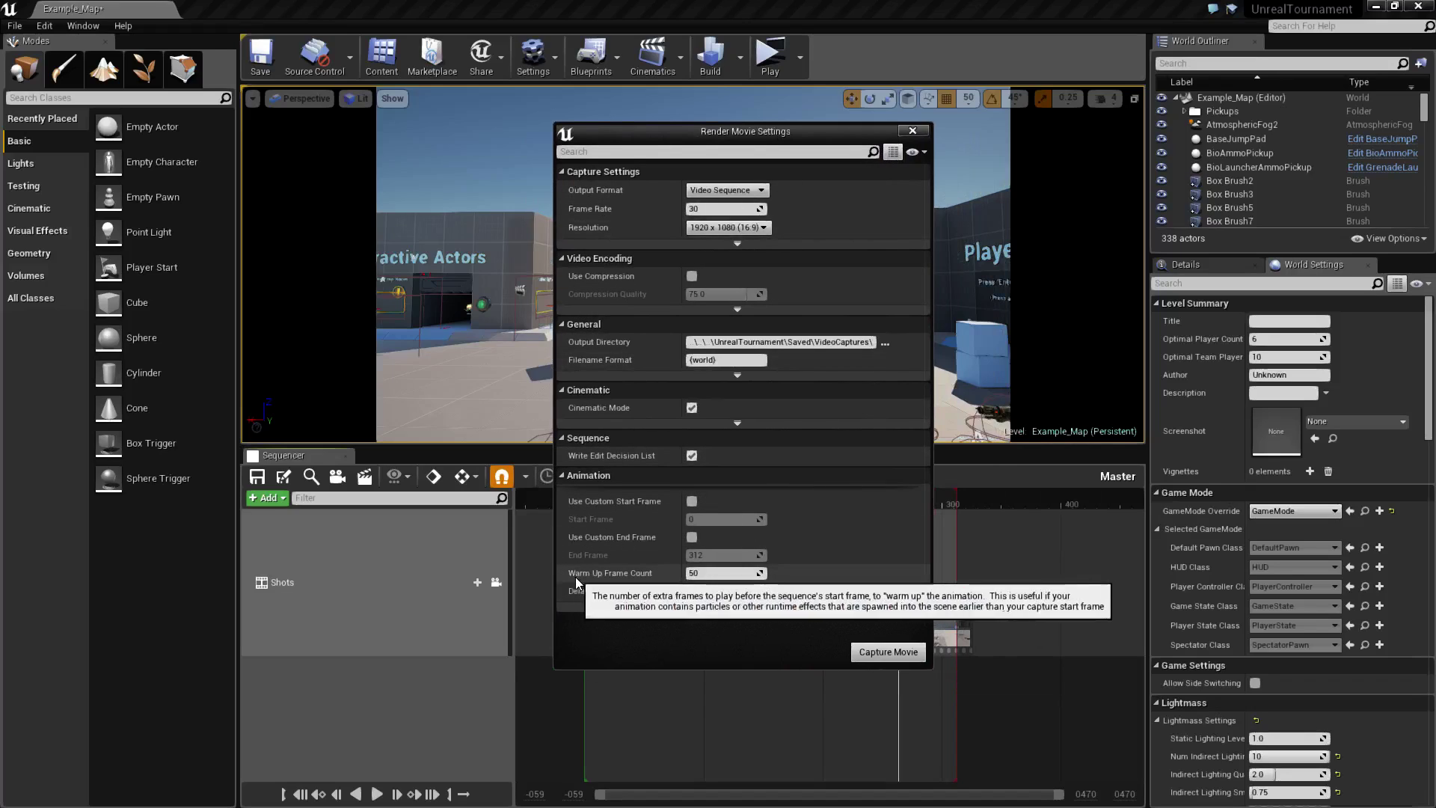
# - Check the Animation settings' 50 warm-up frames and start the movie capture
pyautogui.click(564, 474)
pyautogui.click(565, 476)
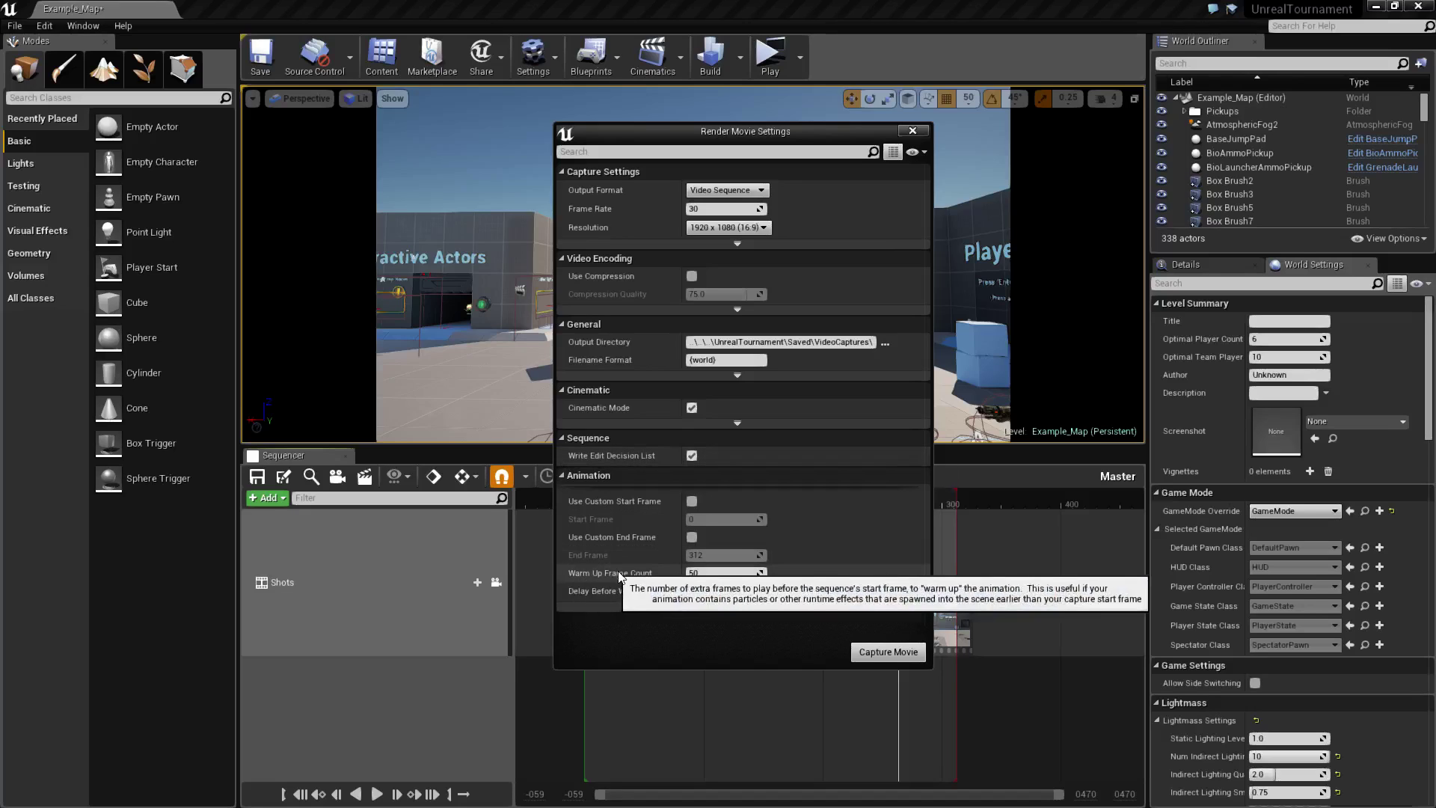
pyautogui.click(703, 573)
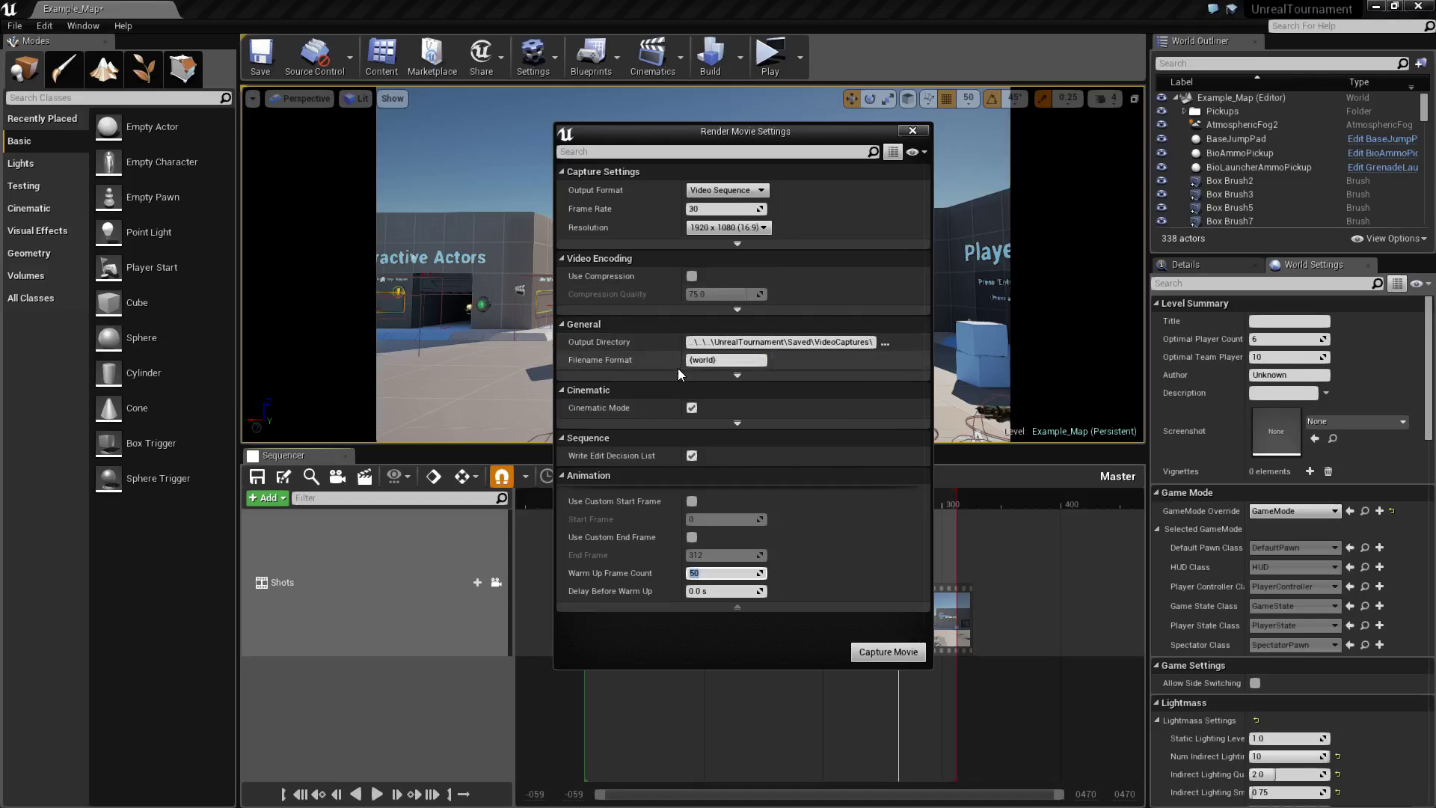
pyautogui.click(895, 654)
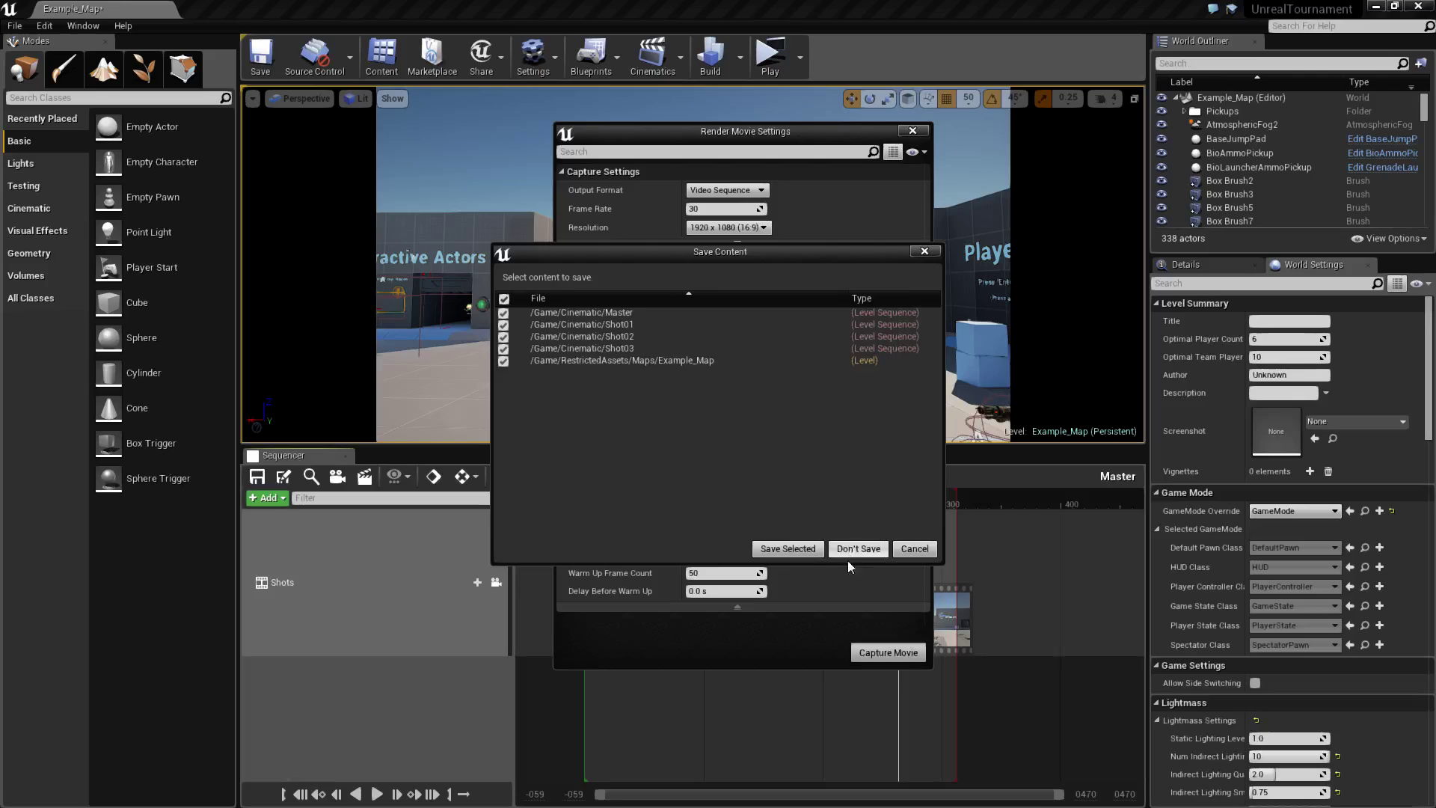
# - Save the selected sequences and map so the 1920×1080 movie capture can finish
pyautogui.click(787, 548)
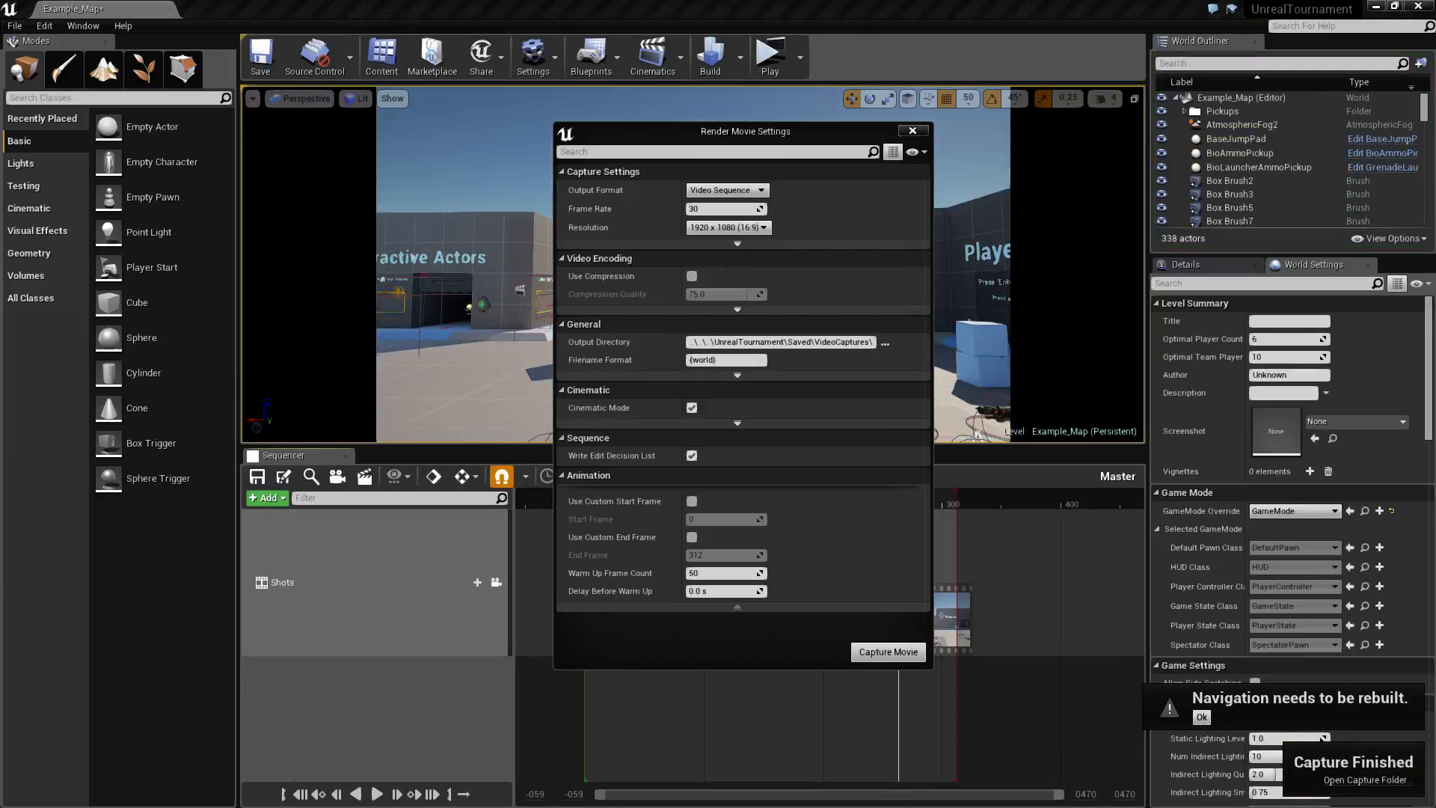
# - Open the captures folder and play Example_Map_(2).avi in Movies & TV
pyautogui.click(1365, 780)
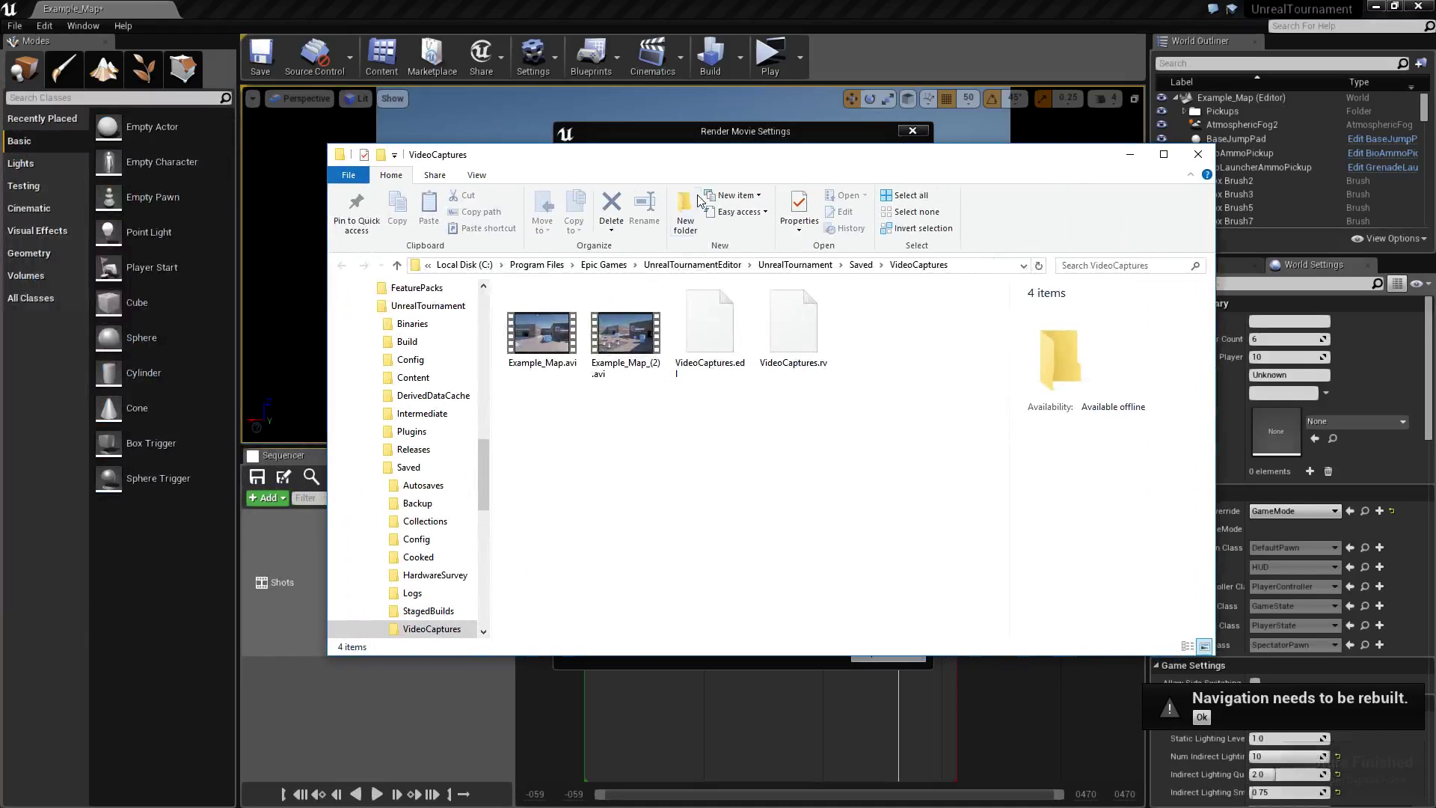
pyautogui.click(626, 332)
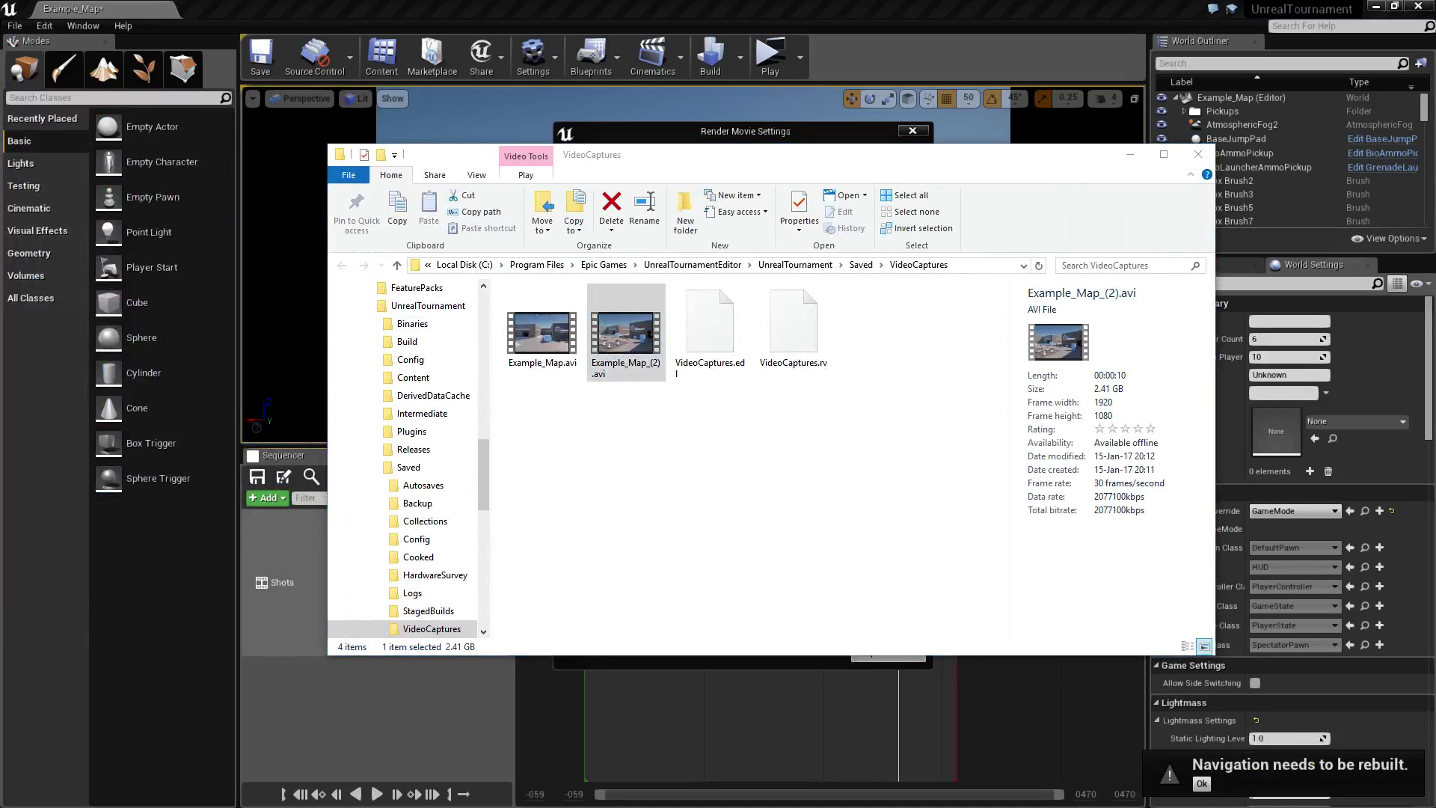
pyautogui.doubleClick(626, 331)
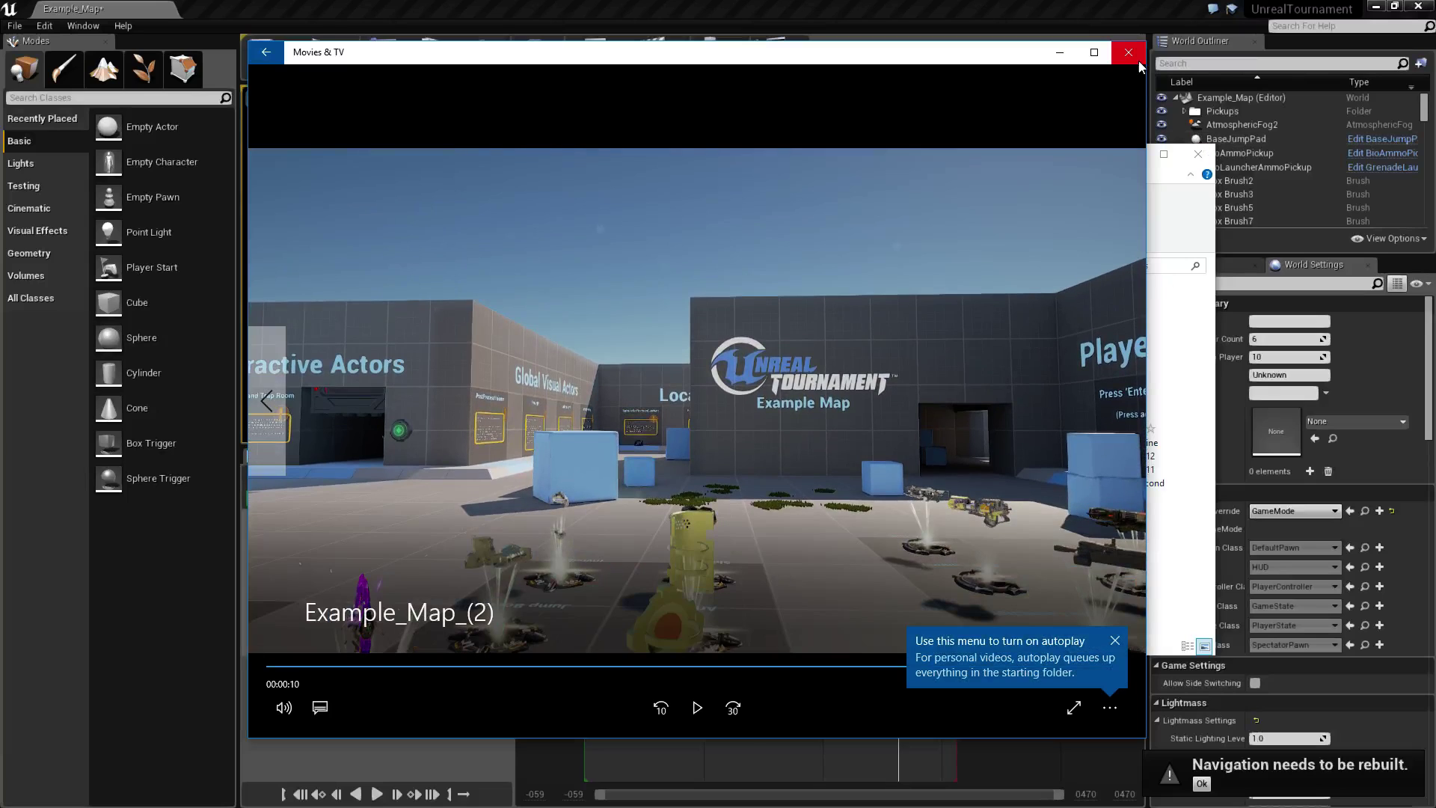
# - Close Movies & TV after the video finishes to return to the Vimeo page
pyautogui.click(1129, 52)
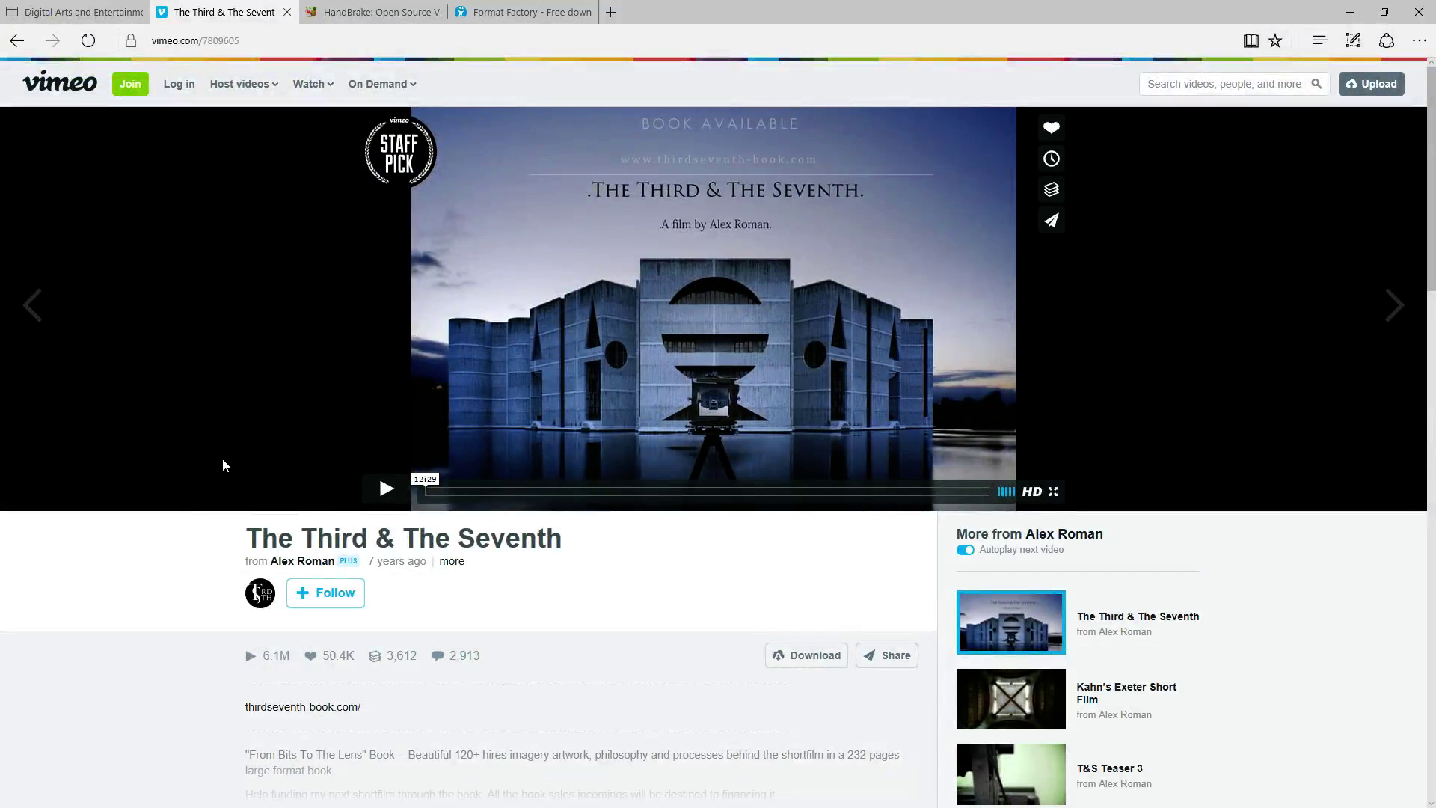
# - View the HandBrake and Format Factory pages, then minimise Edge to reveal VideoCaptures
pyautogui.click(374, 12)
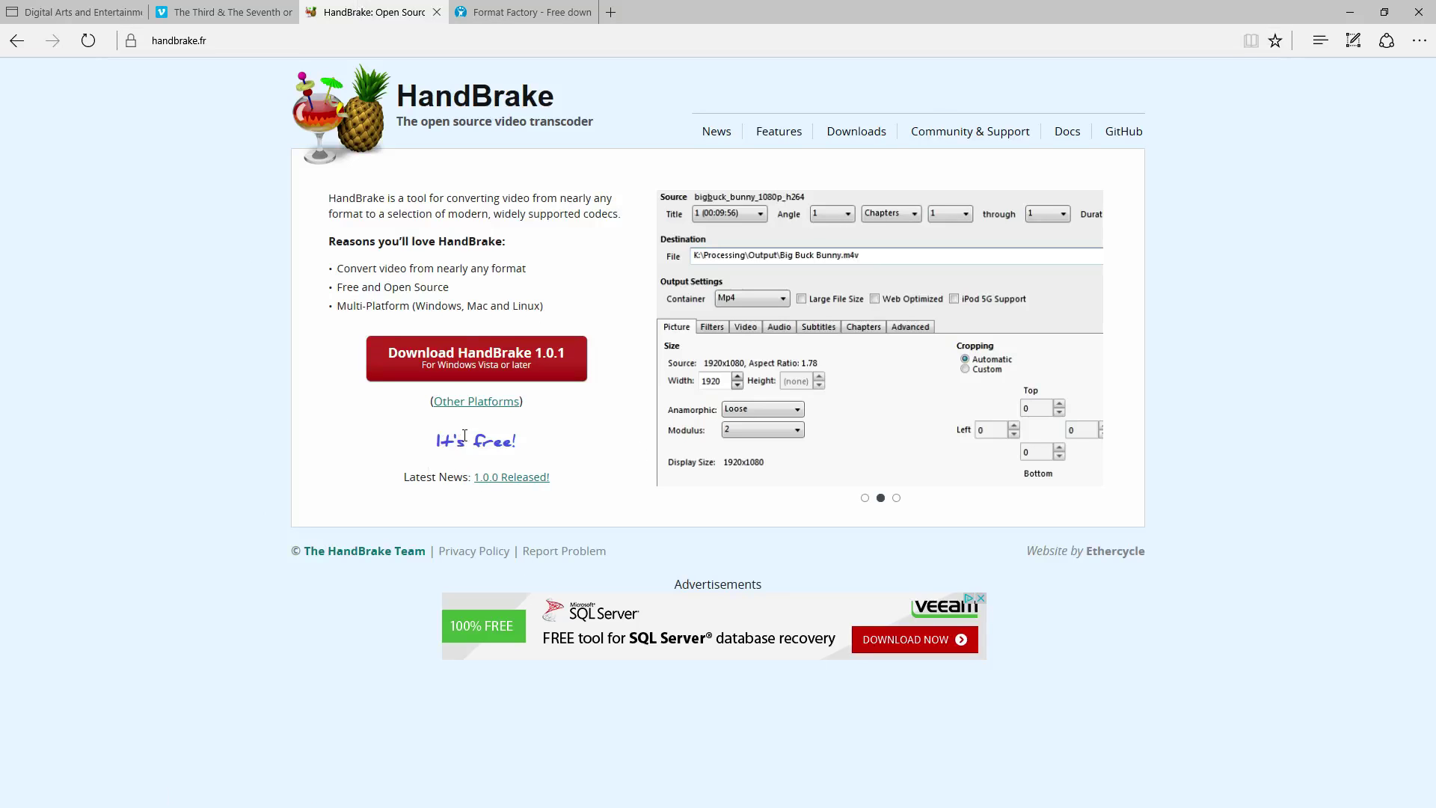
pyautogui.click(515, 12)
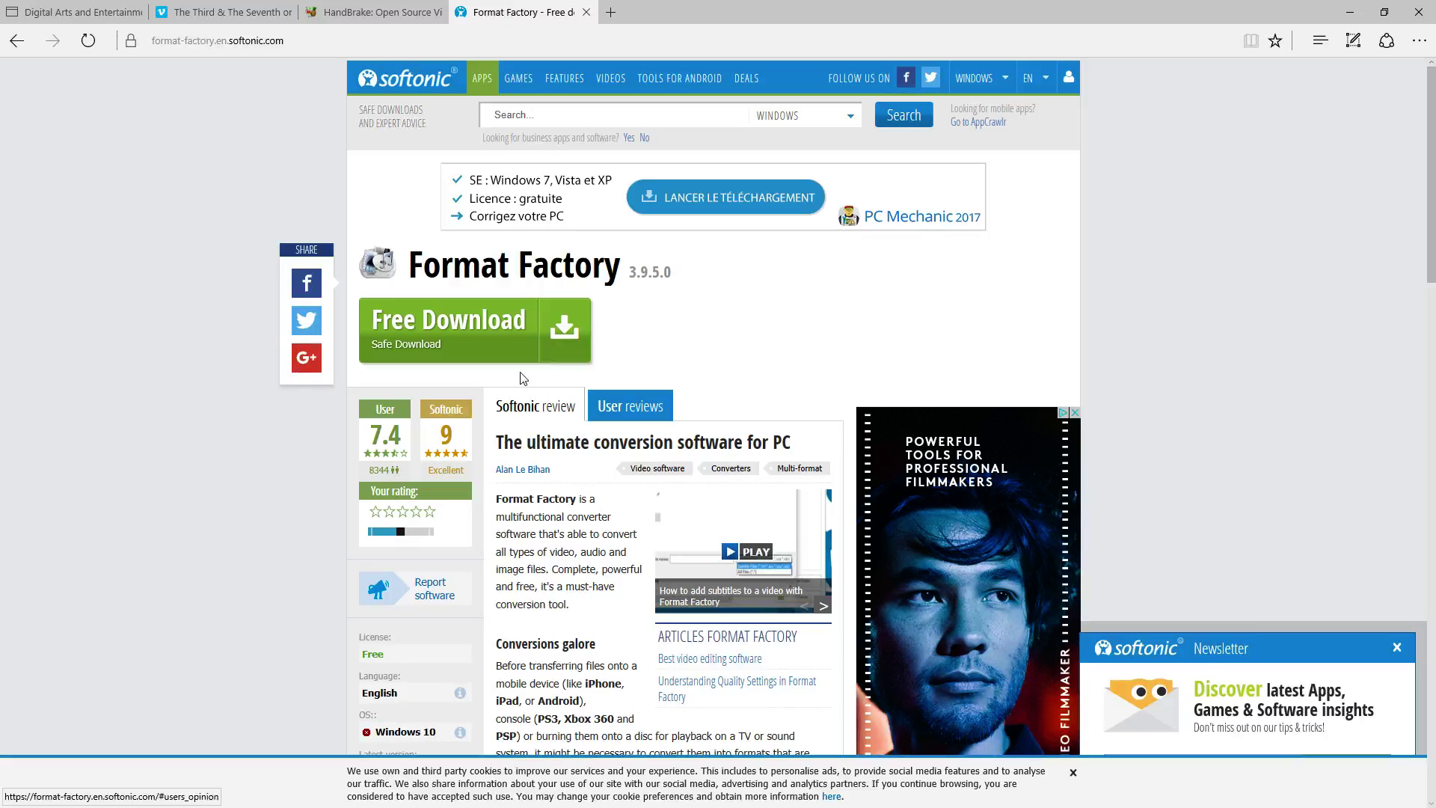
pyautogui.click(1352, 11)
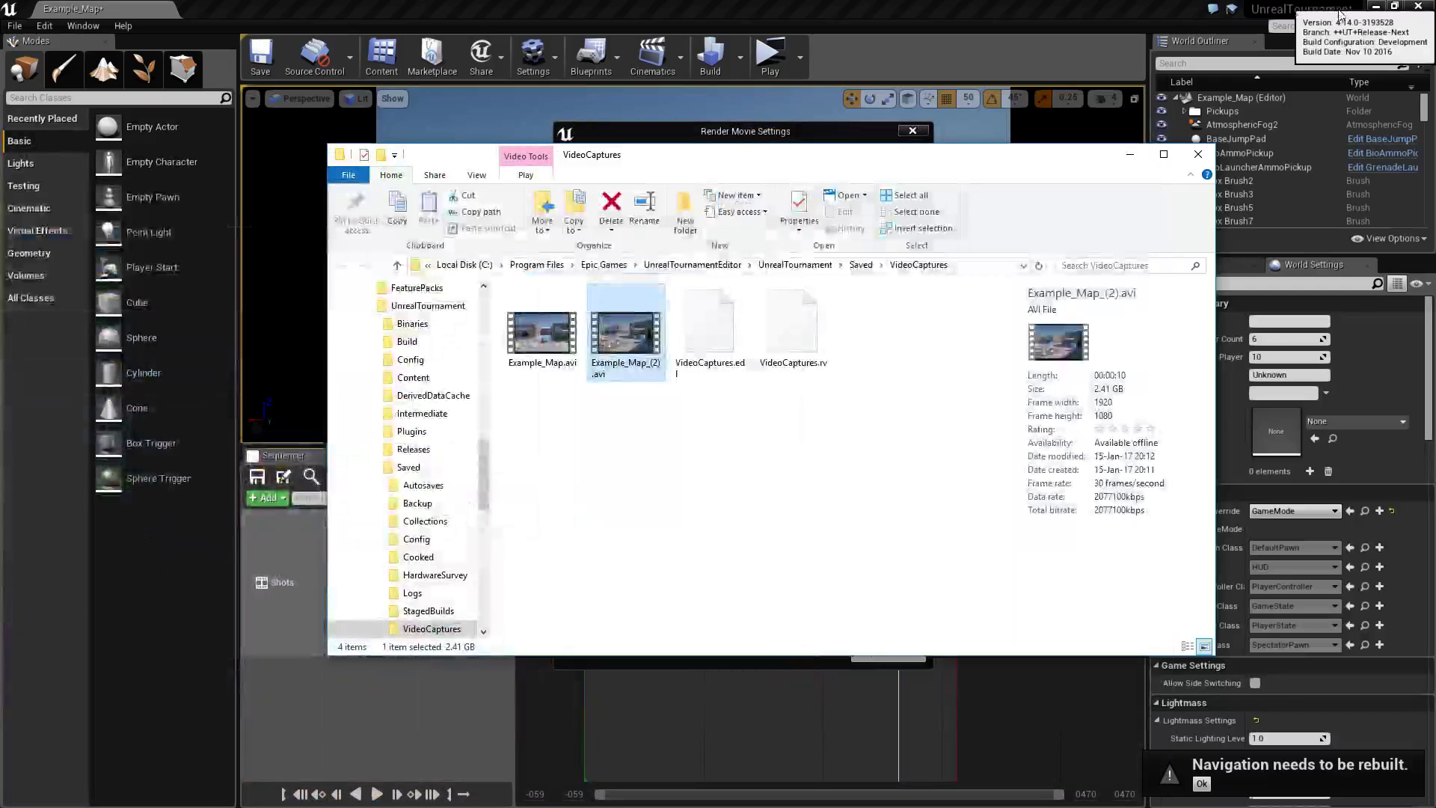
# - Minimise the VideoCaptures Explorer window to return to Render Movie Settings
pyautogui.click(1129, 156)
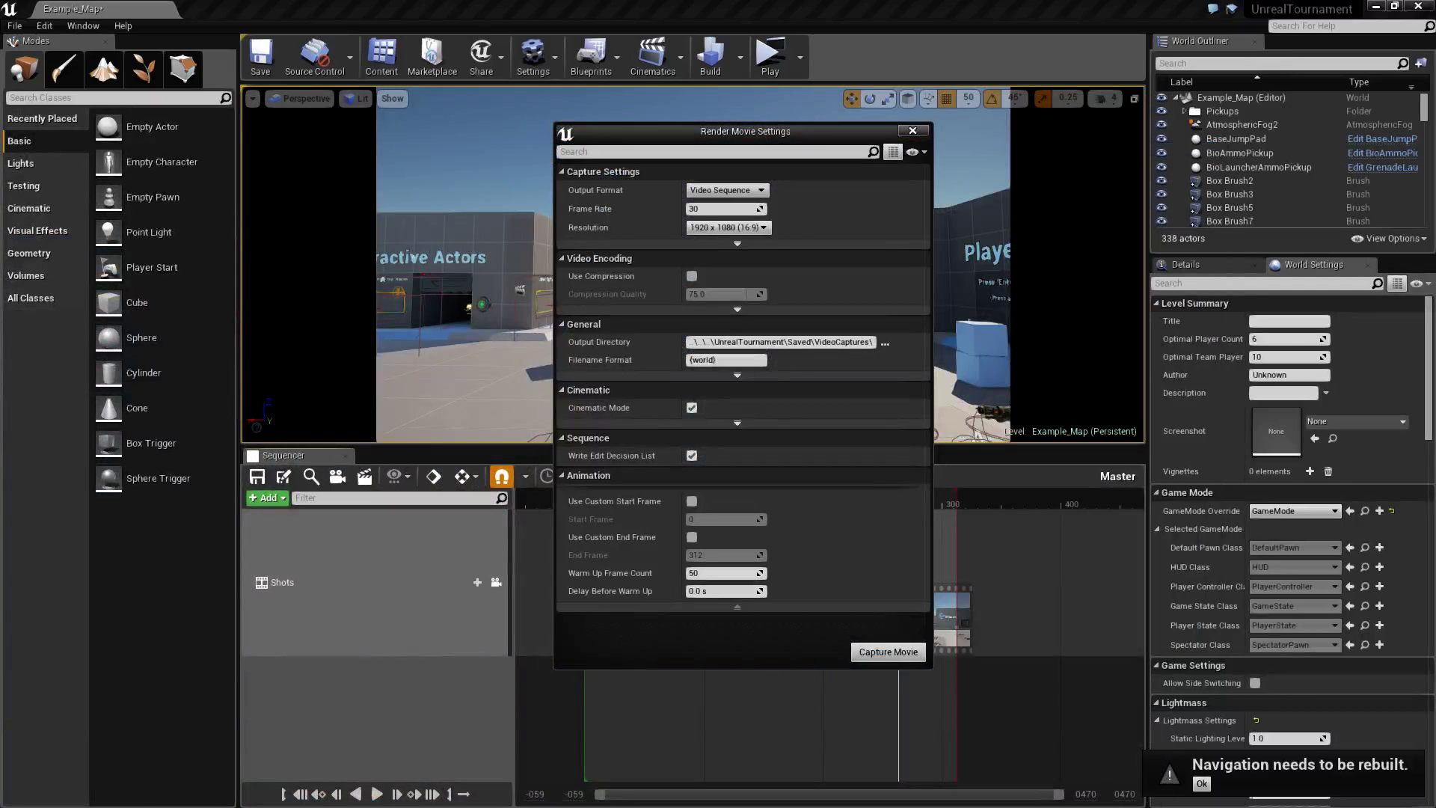